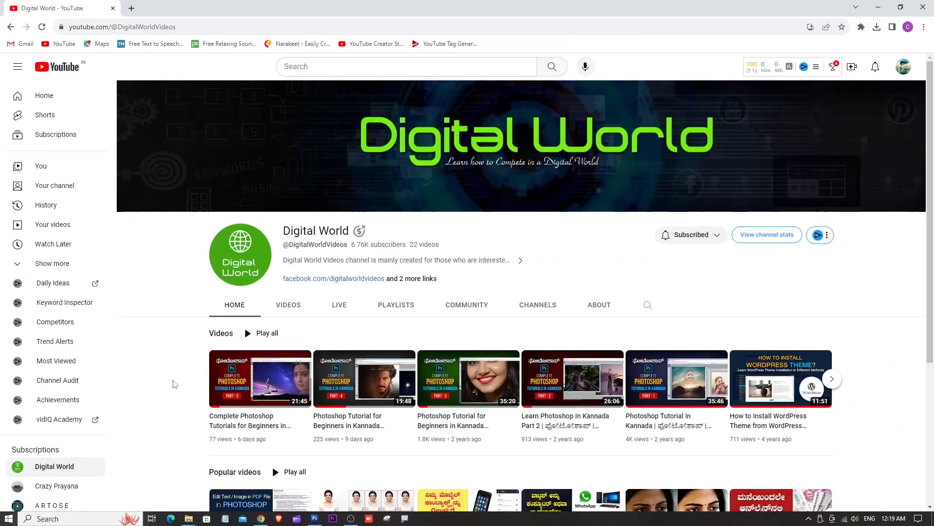
- Switch to Photoshop and activate the Gradient Tool from its tool group
{"action": "left_click", "coordinate": [315, 518]}
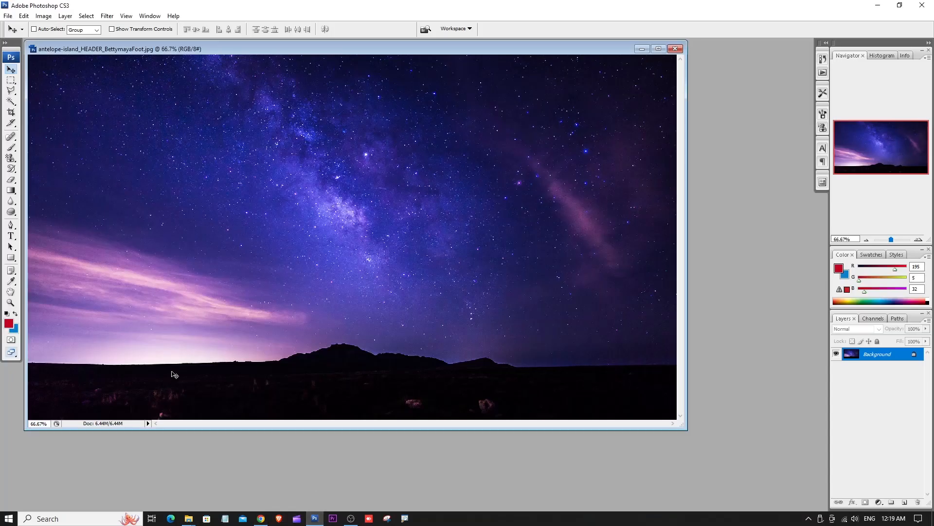
{"action": "left_click", "coordinate": [10, 190]}
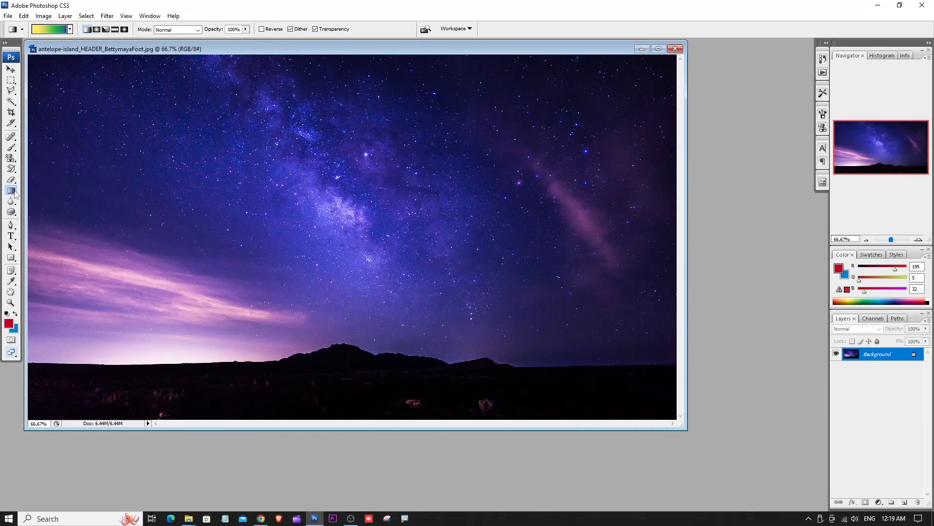
{"action": "right_click", "coordinate": [14, 191]}
{"action": "left_click", "coordinate": [54, 192]}
{"action": "right_click", "coordinate": [14, 191]}
{"action": "left_click", "coordinate": [51, 190]}
{"action": "right_click", "coordinate": [11, 190]}
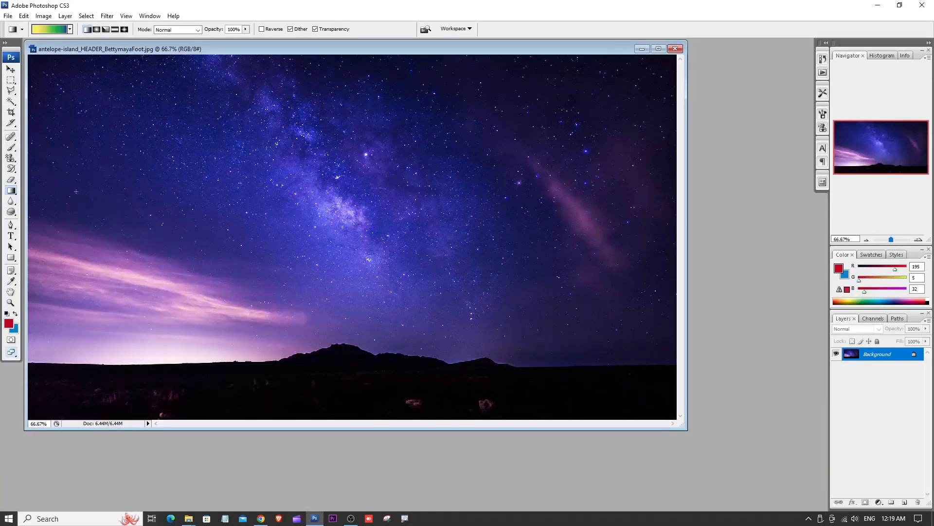
{"action": "left_click", "coordinate": [40, 191]}
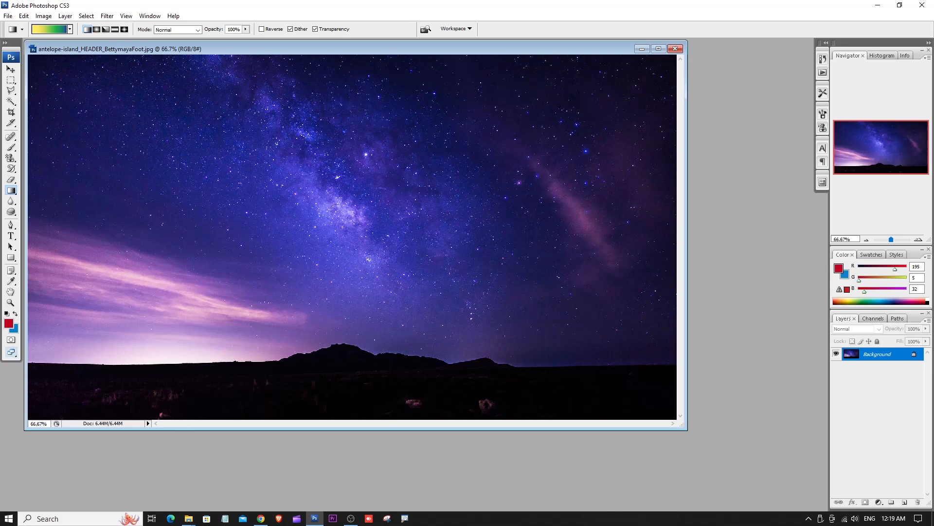
- Create a new blank document with a white background and maximise its window
{"action": "left_click", "coordinate": [11, 70]}
{"action": "left_click", "coordinate": [9, 16]}
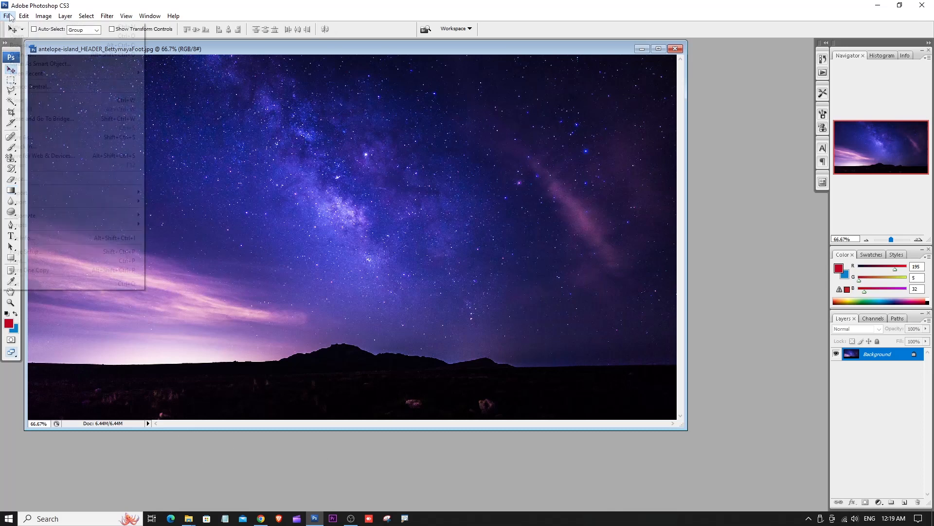
{"action": "left_click", "coordinate": [23, 30]}
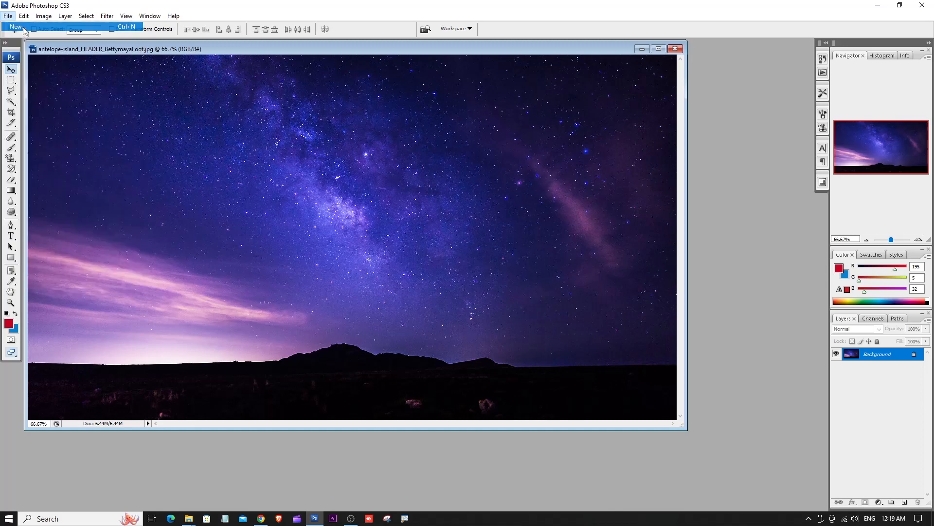
{"action": "left_click", "coordinate": [564, 136]}
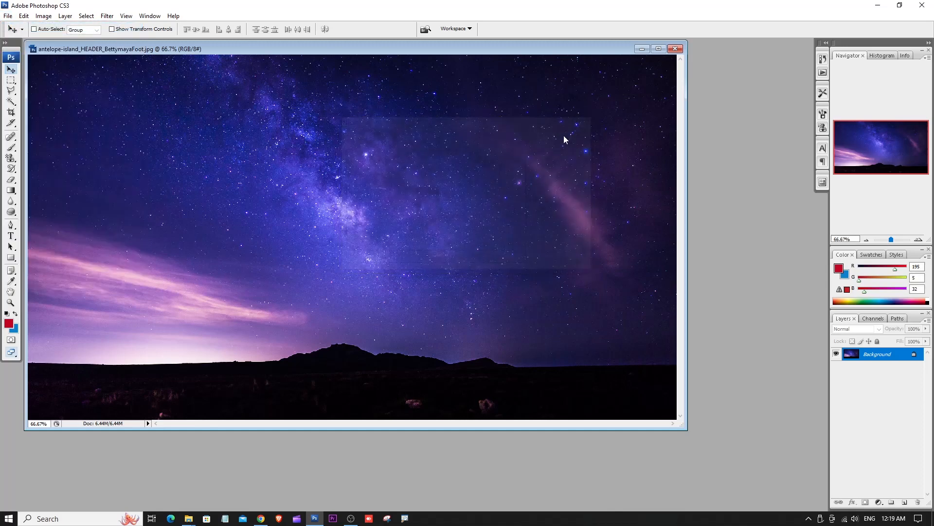
{"action": "double_click", "coordinate": [481, 54]}
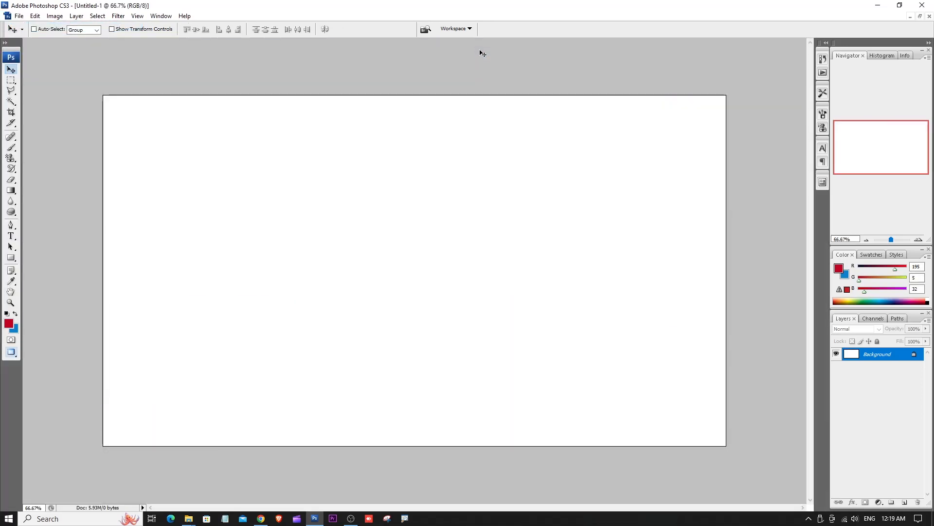
- Activate the Gradient Tool and choose the yellow-to-orange-to-red gradient preset
{"action": "left_click", "coordinate": [9, 190]}
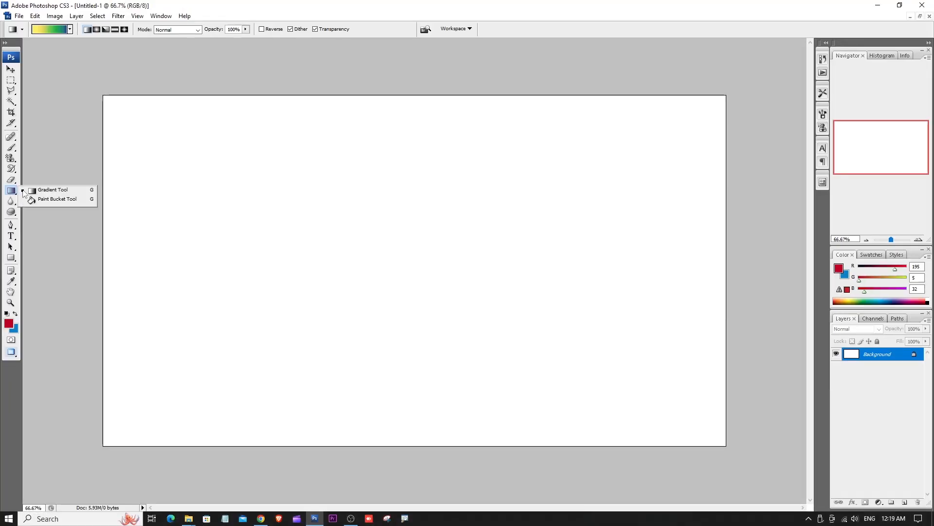
{"action": "left_click", "coordinate": [44, 190]}
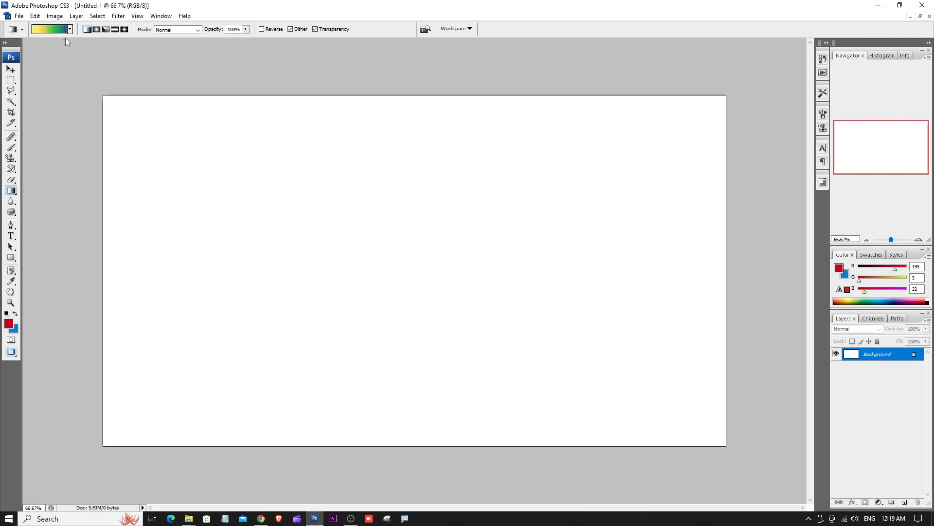
{"action": "right_click", "coordinate": [10, 189]}
{"action": "left_click", "coordinate": [34, 191]}
{"action": "left_click", "coordinate": [71, 30]}
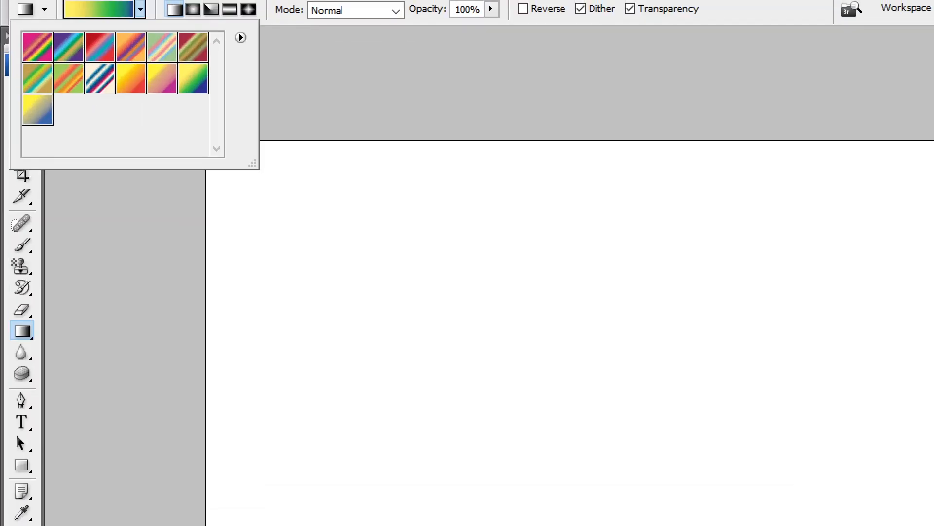
{"action": "left_click", "coordinate": [140, 9]}
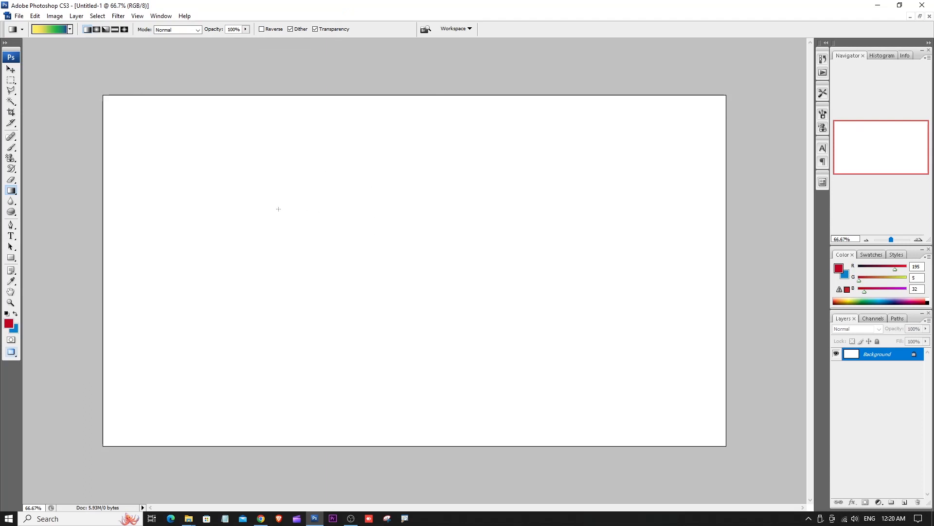
{"action": "left_click", "coordinate": [71, 29]}
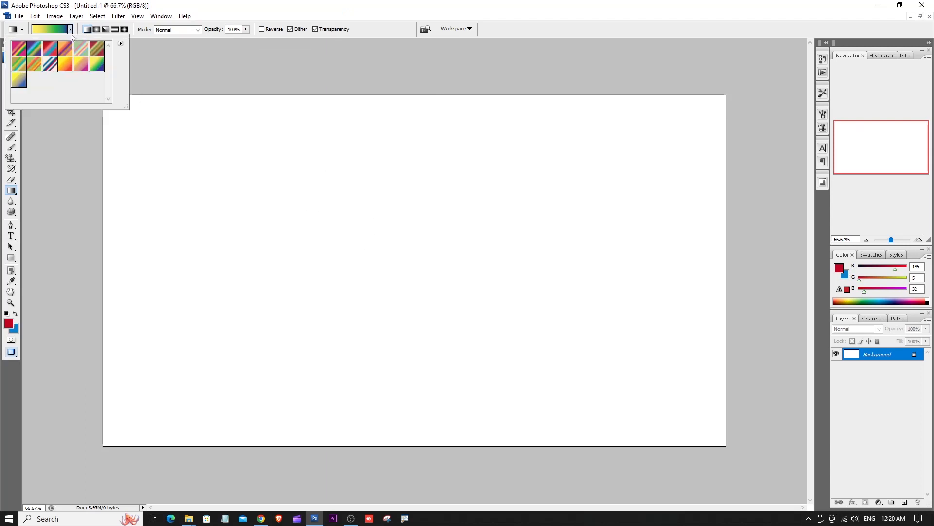
{"action": "left_click", "coordinate": [65, 67]}
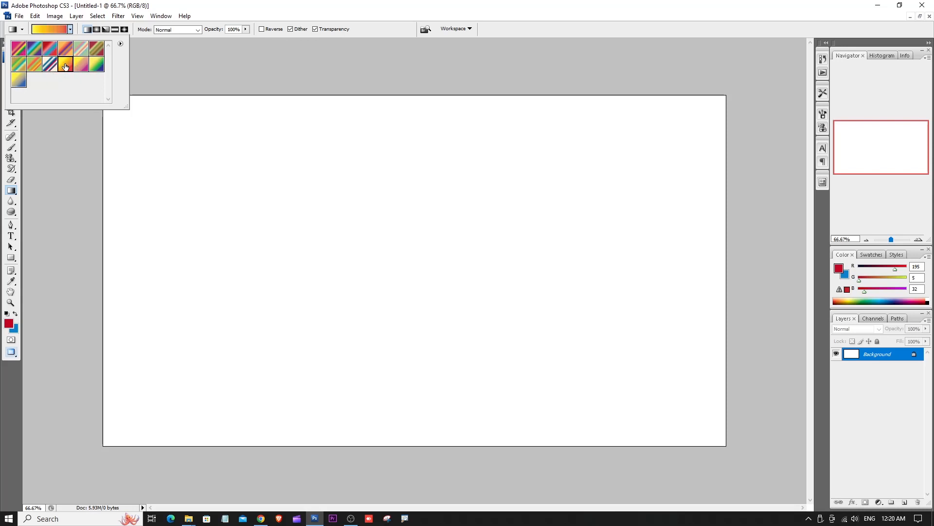
{"action": "left_click", "coordinate": [211, 69]}
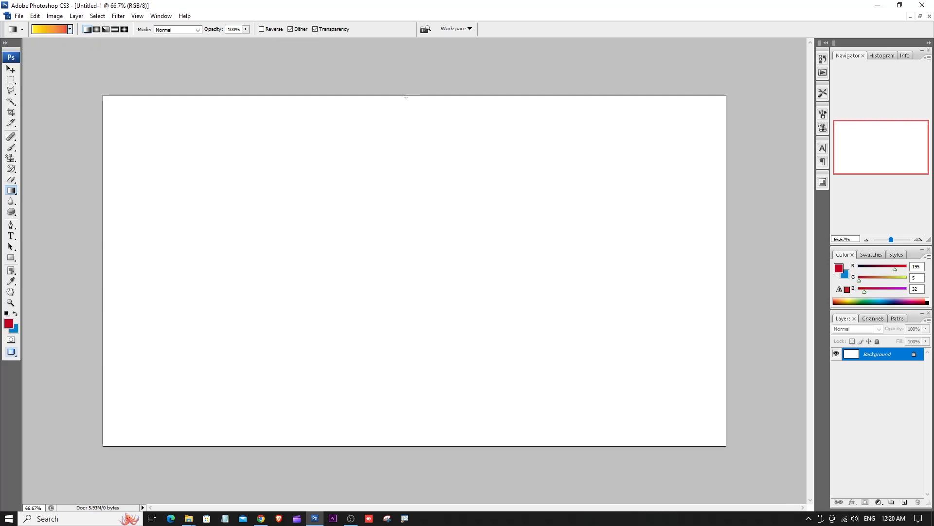
- Try vertical linear gradients on the canvas, first from top to bottom and then from bottom to top, undoing each
{"action": "left_click_drag", "start_coordinate": [406, 98], "coordinate": [405, 400]}
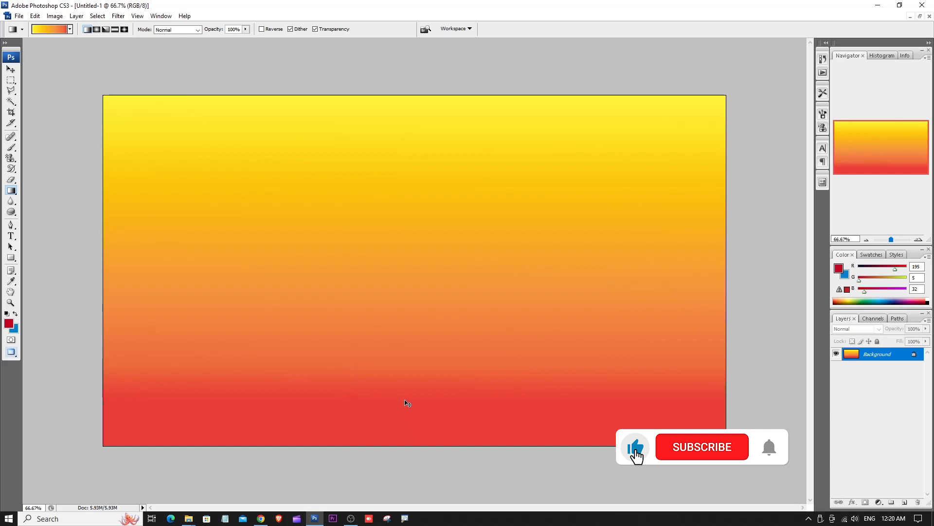
{"action": "key", "text": "ctrl+z"}
{"action": "left_click_drag", "start_coordinate": [406, 444], "coordinate": [407, 194]}
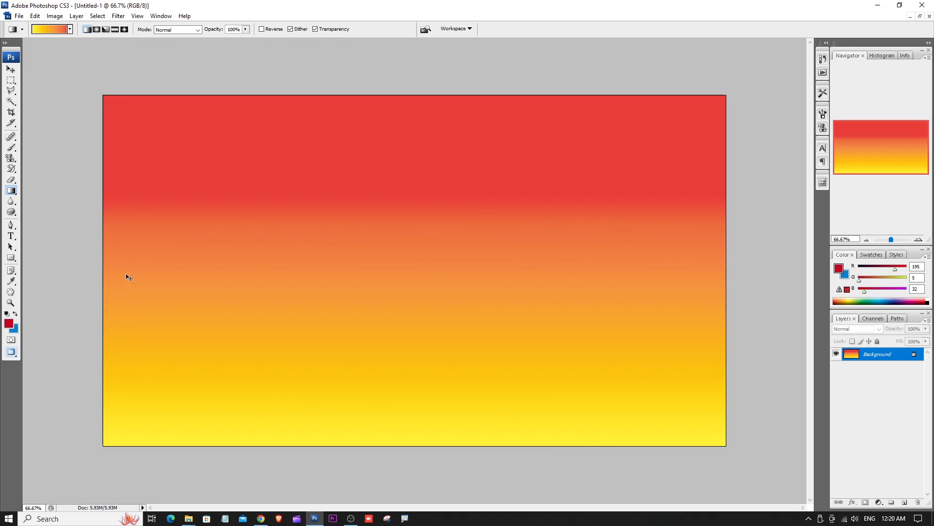
{"action": "key", "text": "ctrl+z"}
- Try horizontal linear gradients across the canvas in both directions, undoing each one
{"action": "left_click_drag", "start_coordinate": [105, 255], "coordinate": [637, 255]}
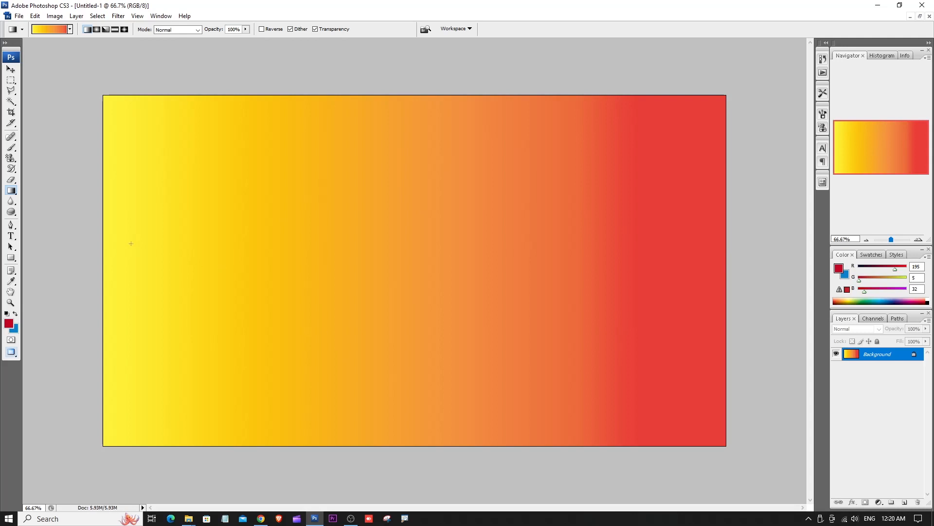
{"action": "key", "text": "ctrl+z"}
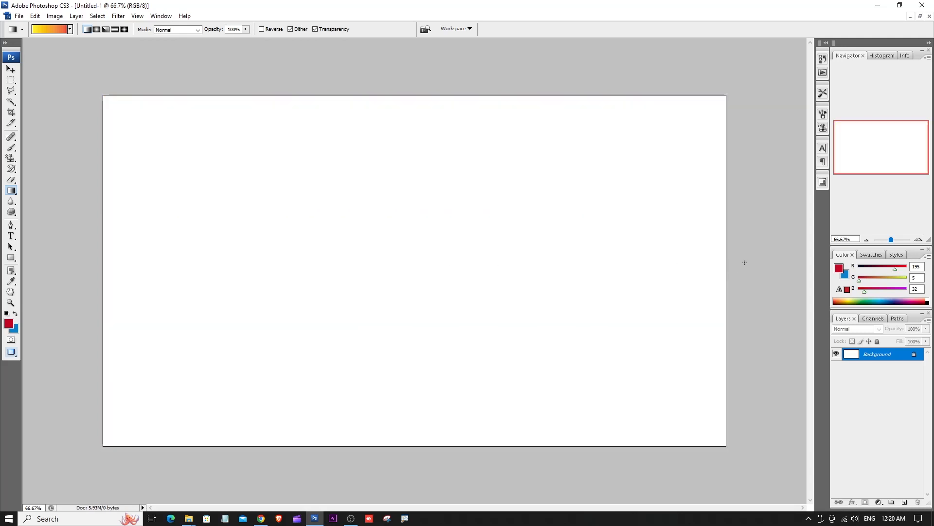
{"action": "left_click_drag", "start_coordinate": [744, 263], "coordinate": [178, 257]}
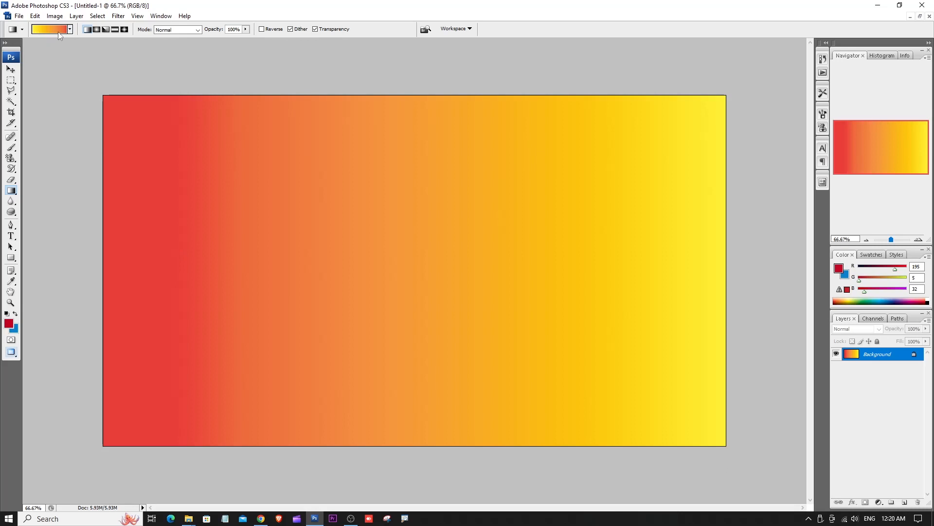
{"action": "key", "text": "ctrl+z"}
{"action": "left_click_drag", "start_coordinate": [117, 257], "coordinate": [549, 259]}
{"action": "key", "text": "ctrl+z"}
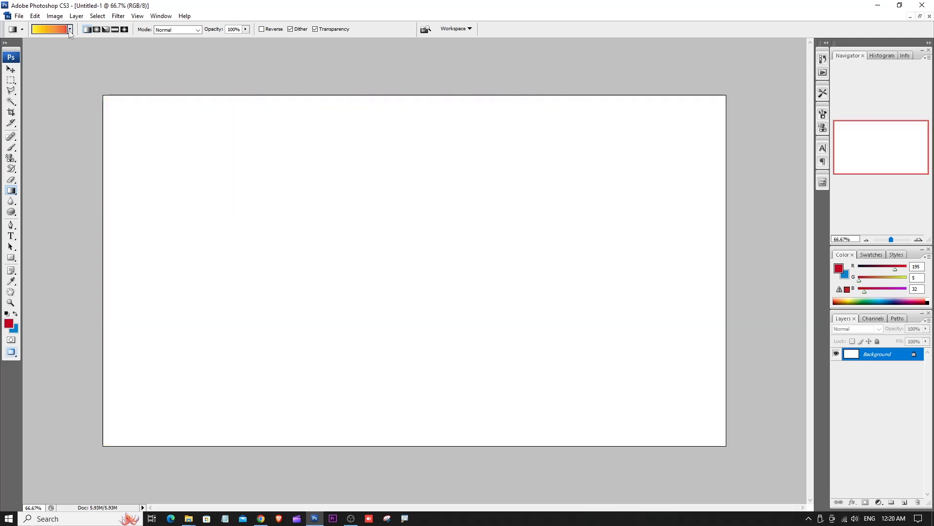
- Choose the yellow-to-green-to-blue gradient preset
{"action": "left_click", "coordinate": [70, 29]}
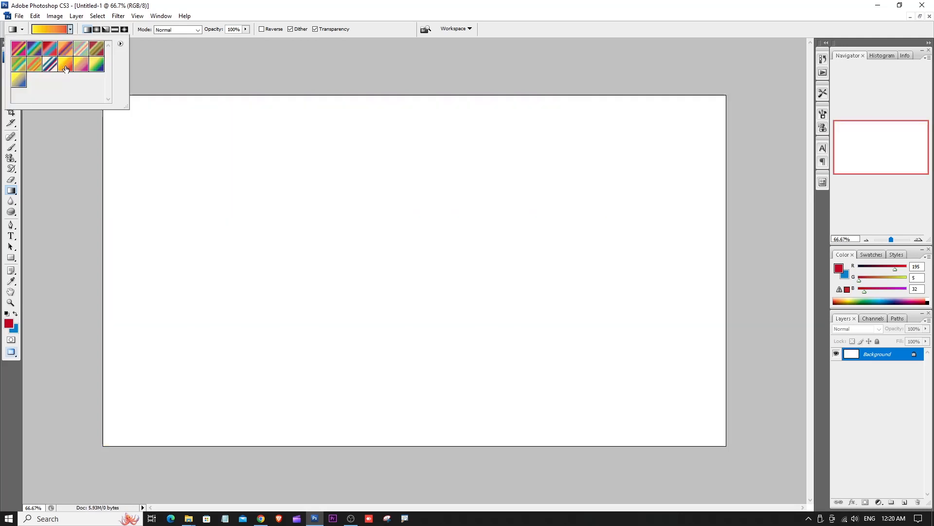
{"action": "left_click", "coordinate": [99, 67]}
{"action": "left_click", "coordinate": [178, 70]}
- Try linear gradients on the canvas horizontally, vertically and diagonally, and undo them all back to the blank background
{"action": "left_click_drag", "start_coordinate": [100, 246], "coordinate": [661, 251]}
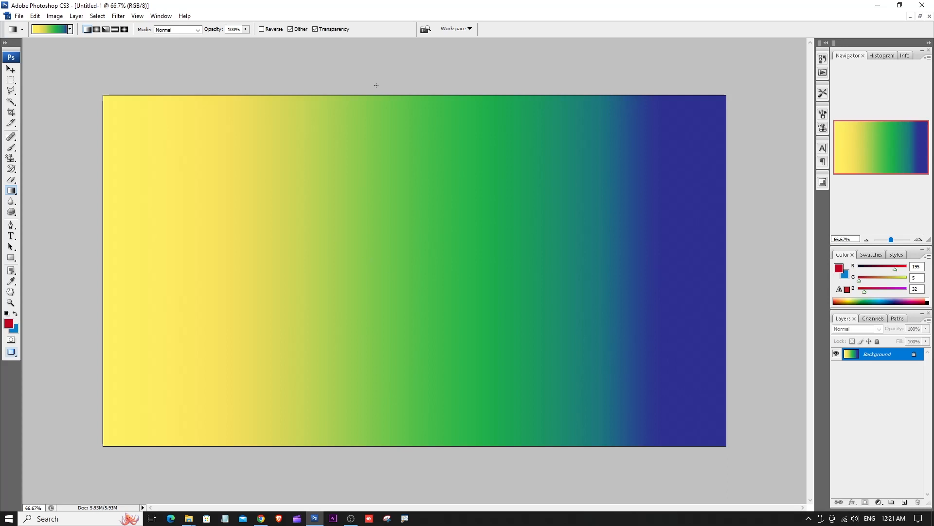
{"action": "left_click_drag", "start_coordinate": [376, 85], "coordinate": [386, 412]}
{"action": "left_click_drag", "start_coordinate": [399, 462], "coordinate": [398, 179]}
{"action": "left_click_drag", "start_coordinate": [106, 96], "coordinate": [682, 433]}
{"action": "left_click_drag", "start_coordinate": [194, 353], "coordinate": [166, 370]}
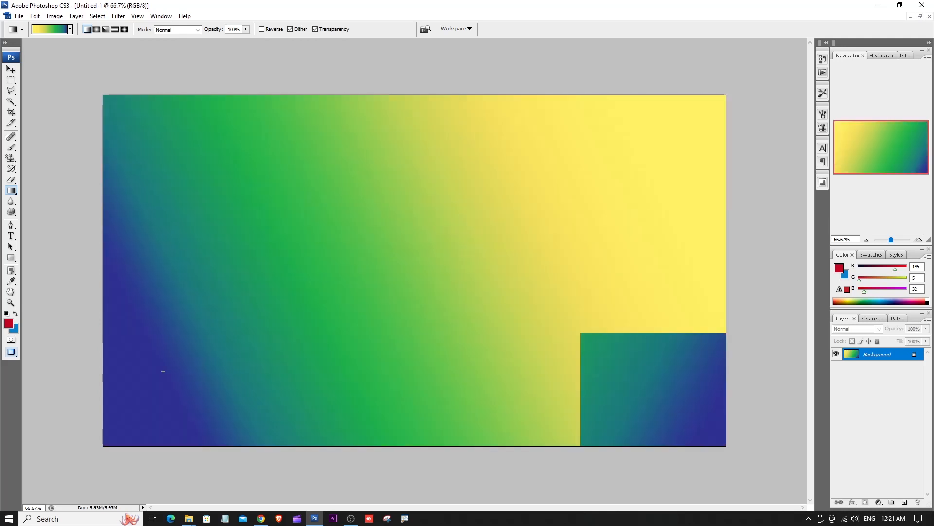
{"action": "key", "text": "ctrl+z"}
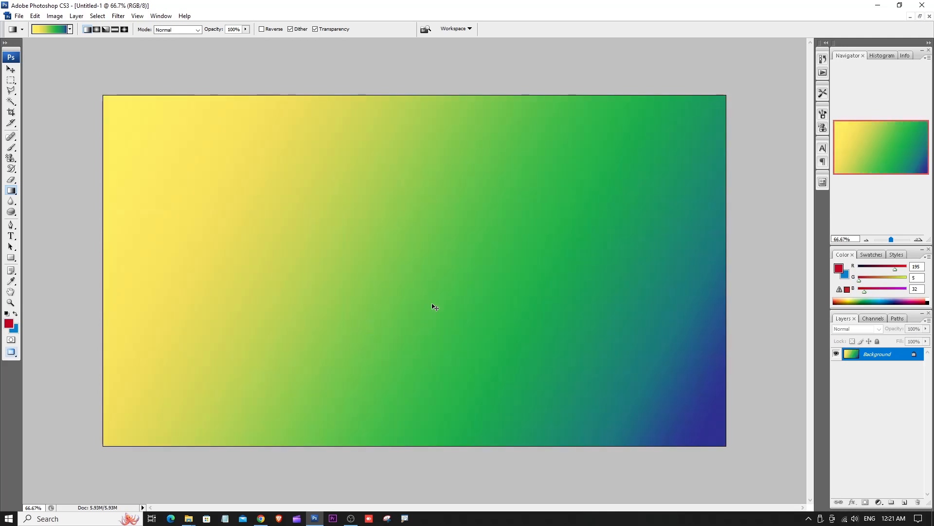
{"action": "key", "text": "ctrl+alt+z"}
{"action": "key", "text": "ctrl+alt+z"}
{"action": "key", "text": "ctrl+alt+z"}
{"action": "key", "text": "ctrl+alt+z"}
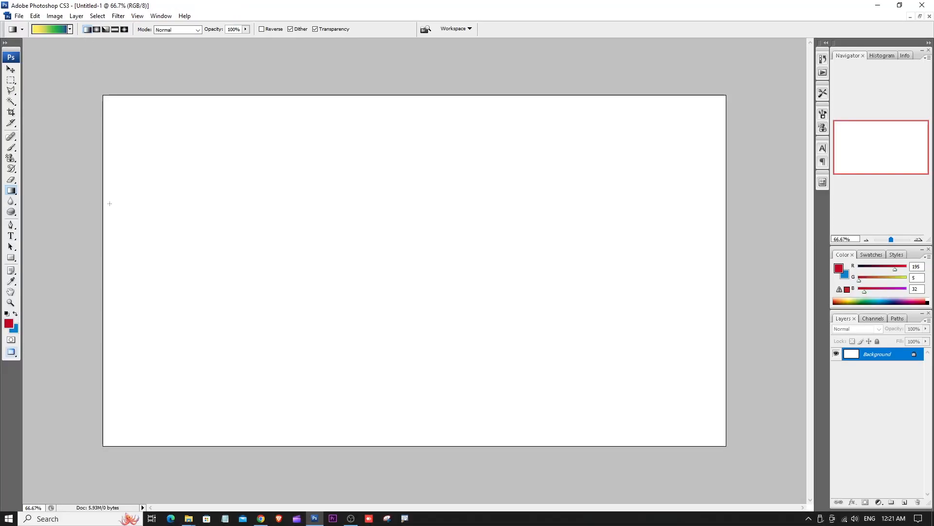
{"action": "left_click_drag", "start_coordinate": [109, 204], "coordinate": [696, 237]}
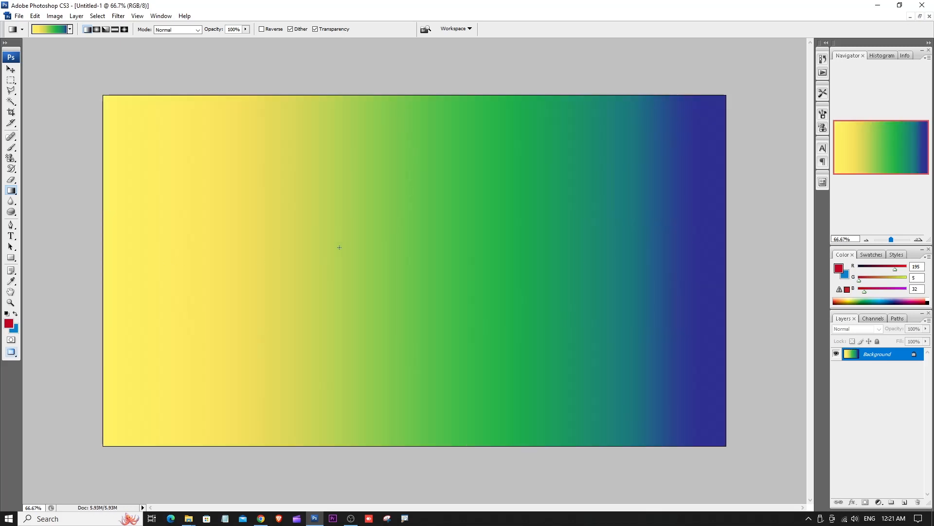
{"action": "key", "text": "ctrl+z"}
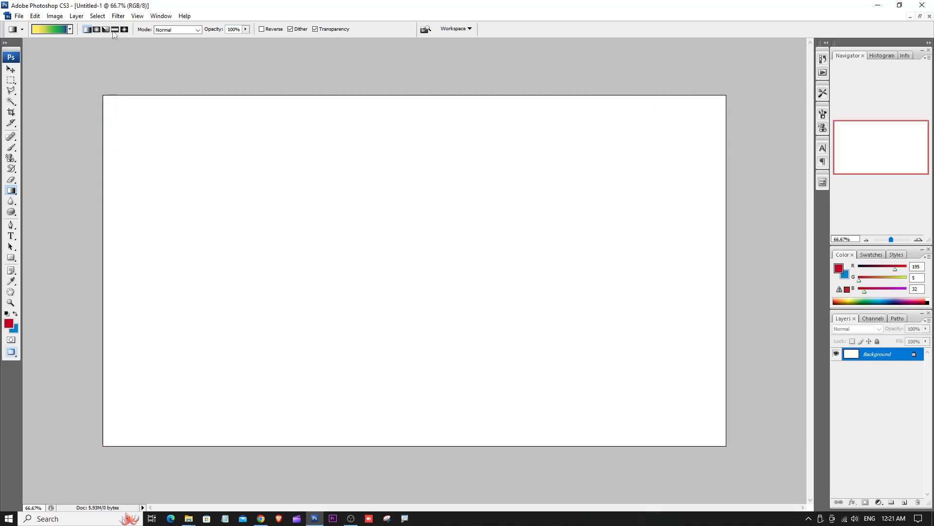
- Switch to the Radial Gradient style and try medium and large circular gradients from the canvas centre, undoing both
{"action": "left_click", "coordinate": [98, 29]}
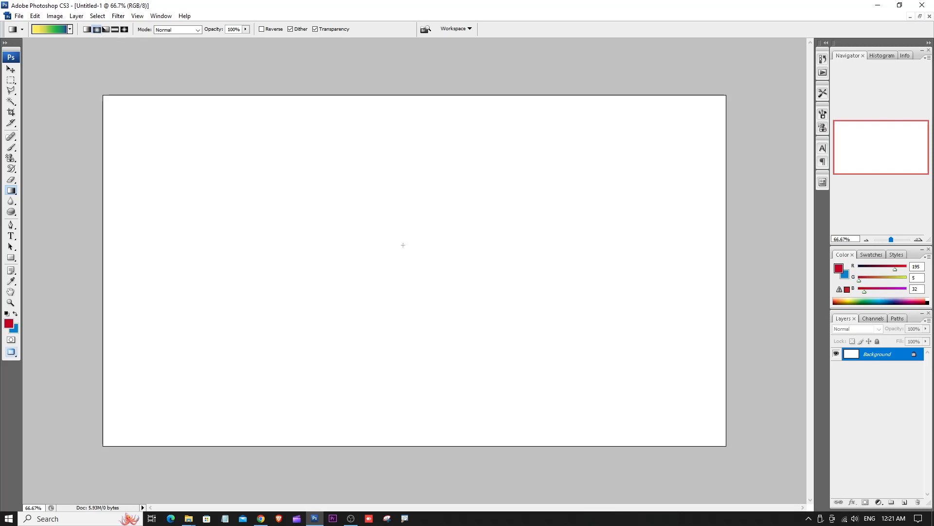
{"action": "left_click_drag", "start_coordinate": [409, 250], "coordinate": [420, 368]}
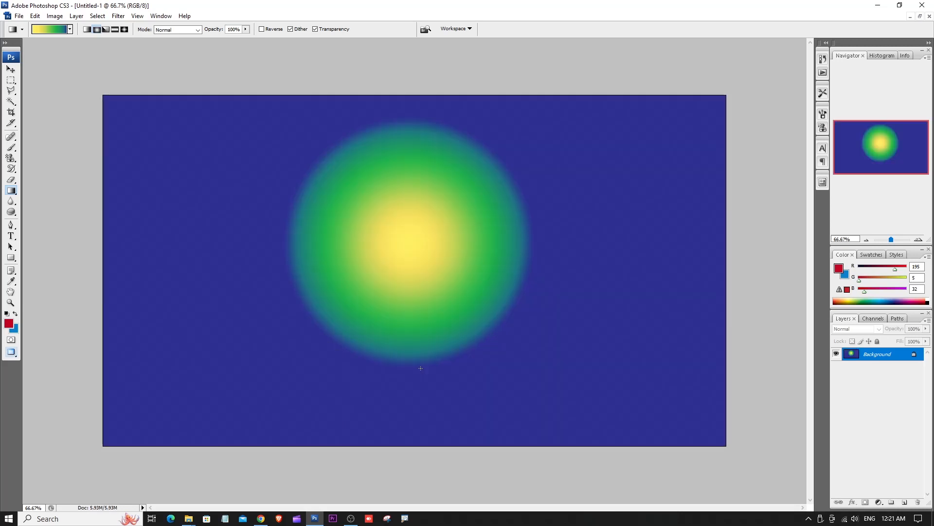
{"action": "key", "text": "ctrl+z"}
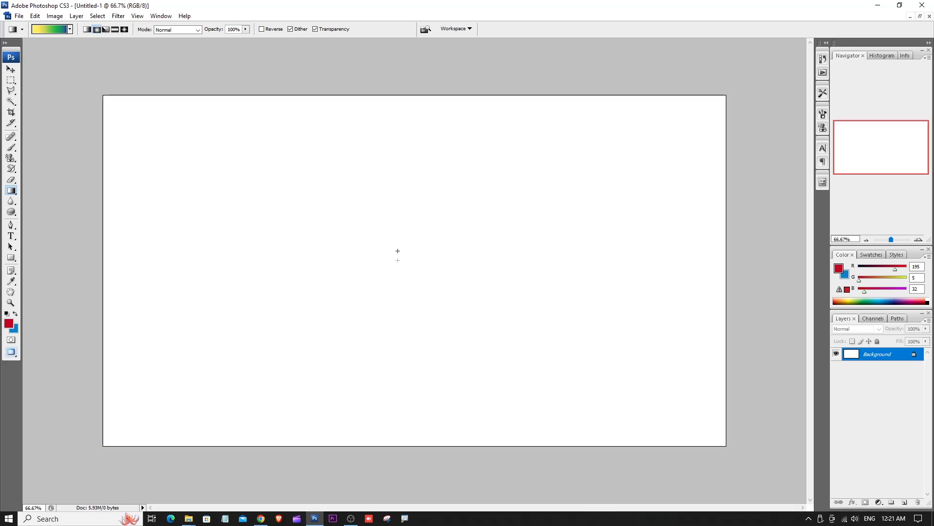
{"action": "left_click_drag", "start_coordinate": [397, 250], "coordinate": [396, 441]}
{"action": "key", "text": "ctrl+z"}
- Try a very small and a large radial gradient outward from near the canvas centre, undoing each
{"action": "left_click_drag", "start_coordinate": [397, 242], "coordinate": [396, 257]}
{"action": "left_click_drag", "start_coordinate": [396, 260], "coordinate": [396, 261]}
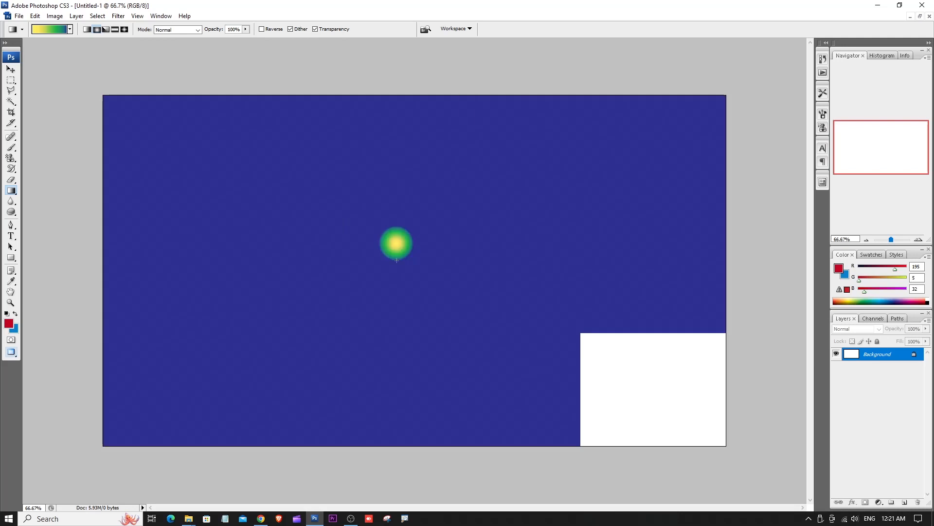
{"action": "key", "text": "ctrl+z"}
{"action": "left_click_drag", "start_coordinate": [396, 228], "coordinate": [408, 432]}
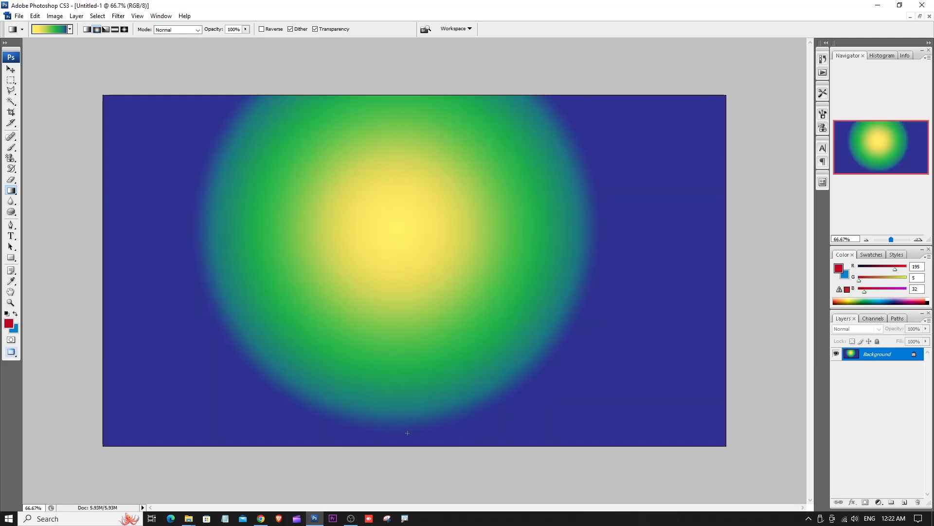
{"action": "key", "text": "ctrl+z"}
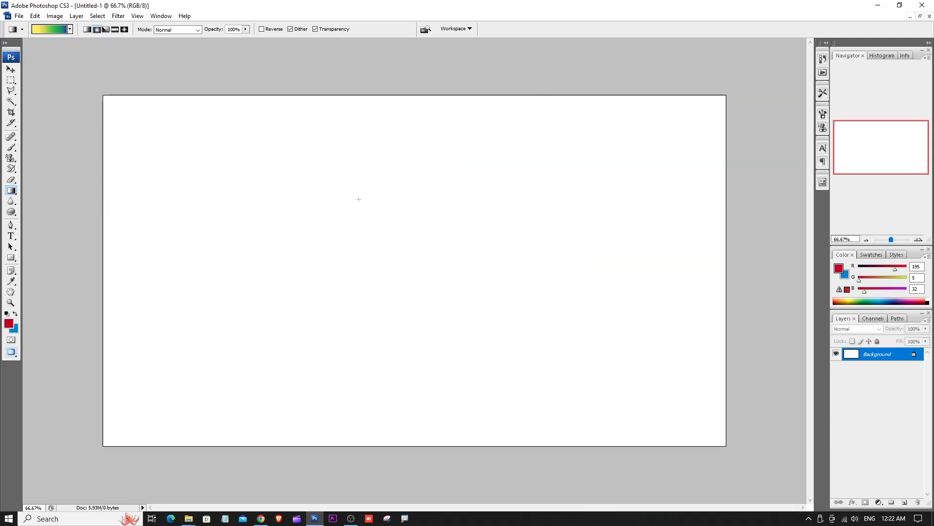
- Switch to the Angle Gradient style and draw an angle gradient downward from near the canvas centre
{"action": "left_click", "coordinate": [105, 31]}
{"action": "left_click_drag", "start_coordinate": [396, 246], "coordinate": [414, 357]}
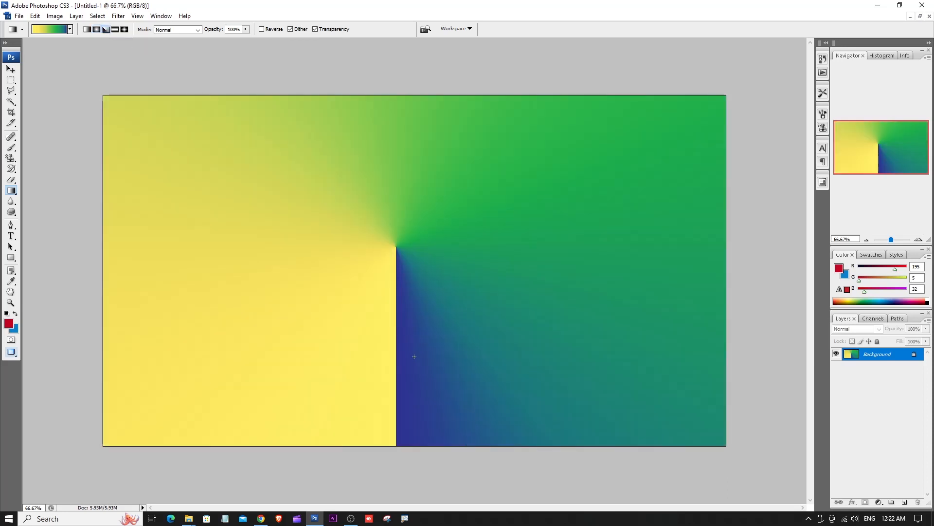
- Undo the angle gradient, and try a Reflected Gradient straight down the left-centre of the canvas, undoing it too
{"action": "key", "text": "ctrl+z"}
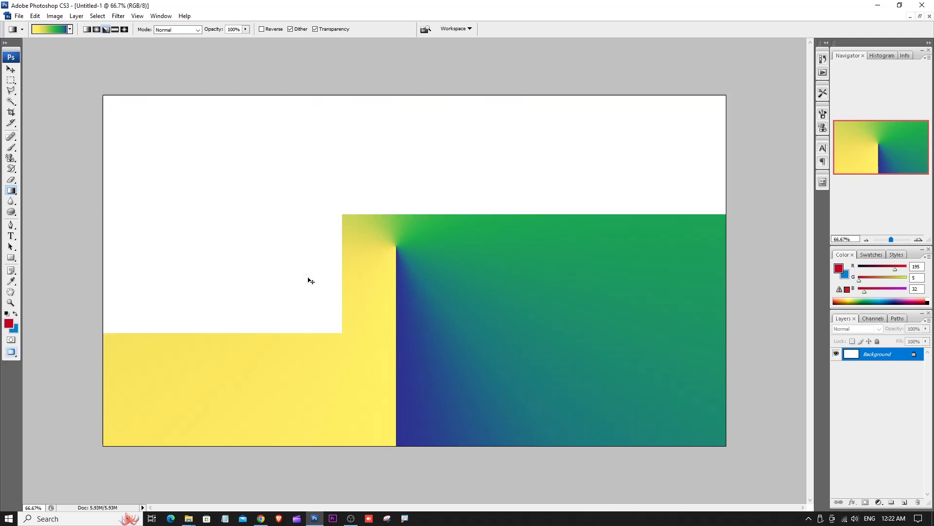
{"action": "left_click", "coordinate": [115, 30]}
{"action": "left_click_drag", "start_coordinate": [357, 142], "coordinate": [356, 387]}
{"action": "key", "text": "ctrl+z"}
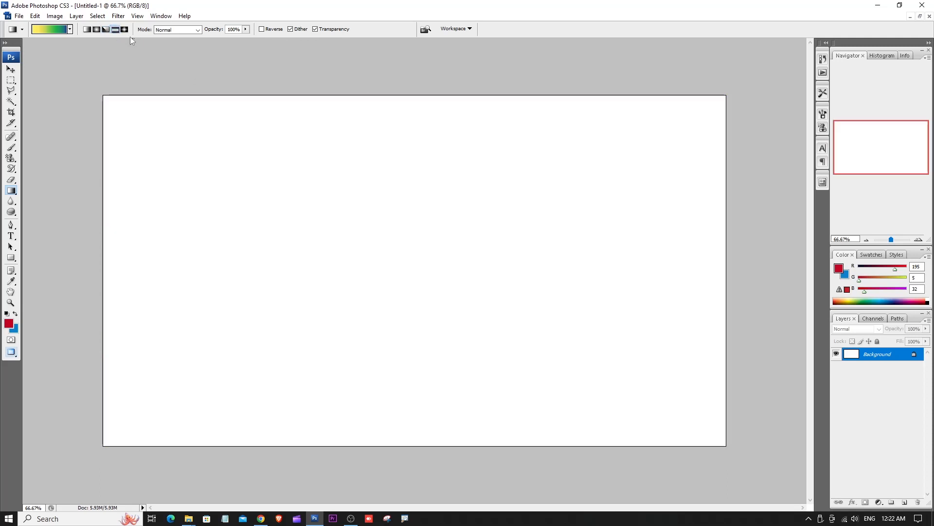
- Switch to the Diamond Gradient style, try a diamond gradient downward from near the canvas centre, and undo it
{"action": "left_click", "coordinate": [124, 29]}
{"action": "left_click_drag", "start_coordinate": [422, 400], "coordinate": [422, 400]}
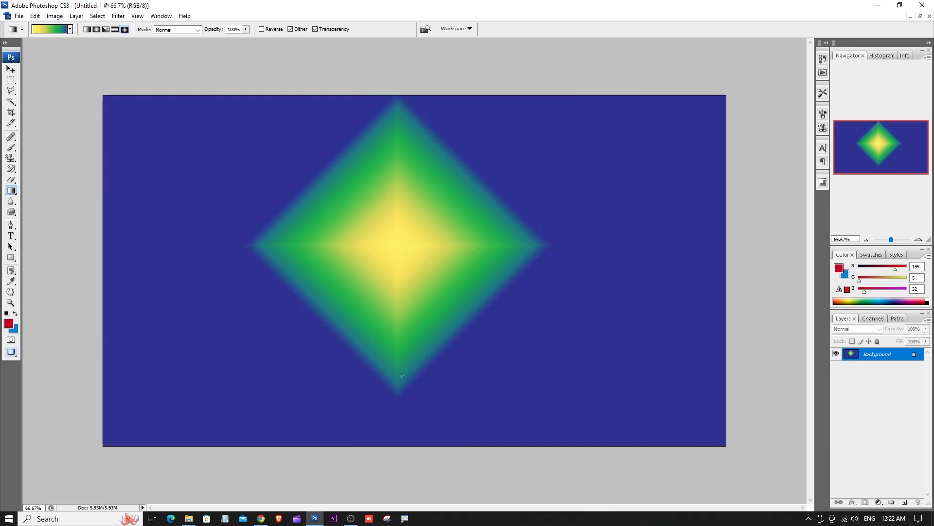
{"action": "key", "text": "ctrl+z"}
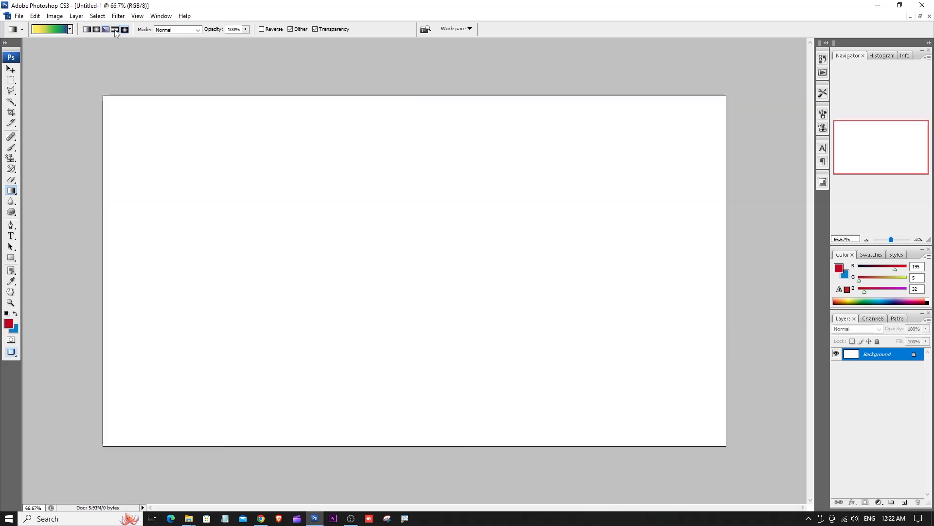
{"action": "left_click", "coordinate": [184, 31]}
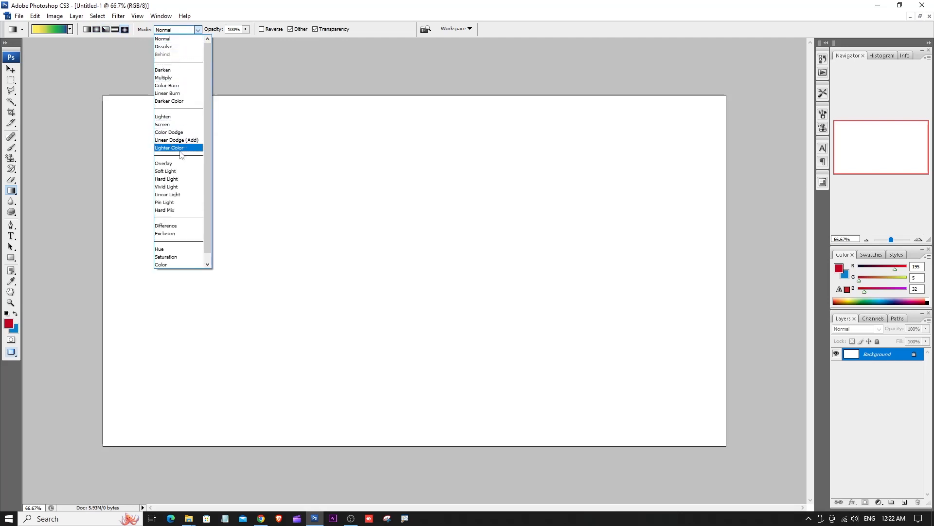
{"action": "scroll", "coordinate": [180, 200], "scroll_direction": "down", "scroll_amount": 1}
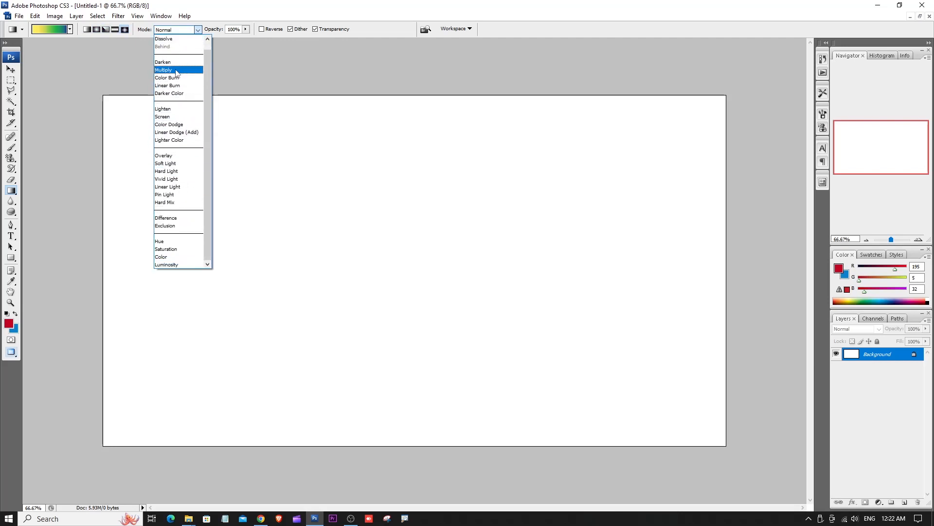
{"action": "scroll", "coordinate": [177, 53], "scroll_direction": "up", "scroll_amount": 1}
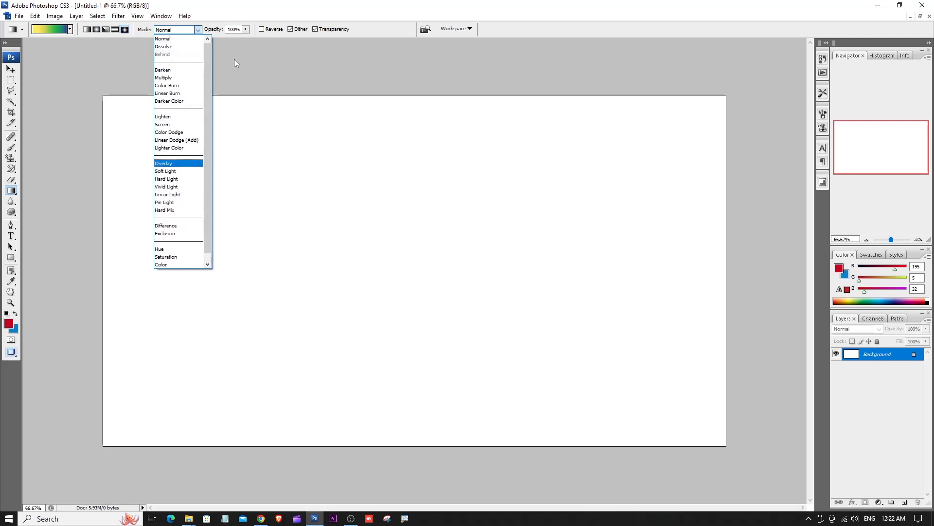
{"action": "left_click", "coordinate": [238, 43]}
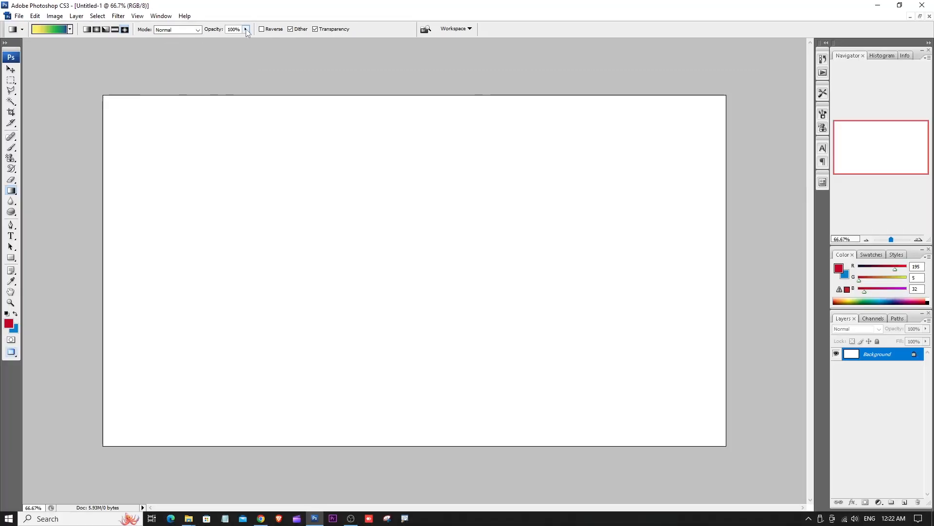
- Set the gradient opacity to 9%, try a diamond gradient diagonally from the canvas's upper-left area, and undo it
{"action": "left_click", "coordinate": [246, 30]}
{"action": "left_click", "coordinate": [246, 30]}
{"action": "left_click_drag", "start_coordinate": [246, 29], "coordinate": [200, 39]}
{"action": "left_click_drag", "start_coordinate": [156, 113], "coordinate": [427, 323]}
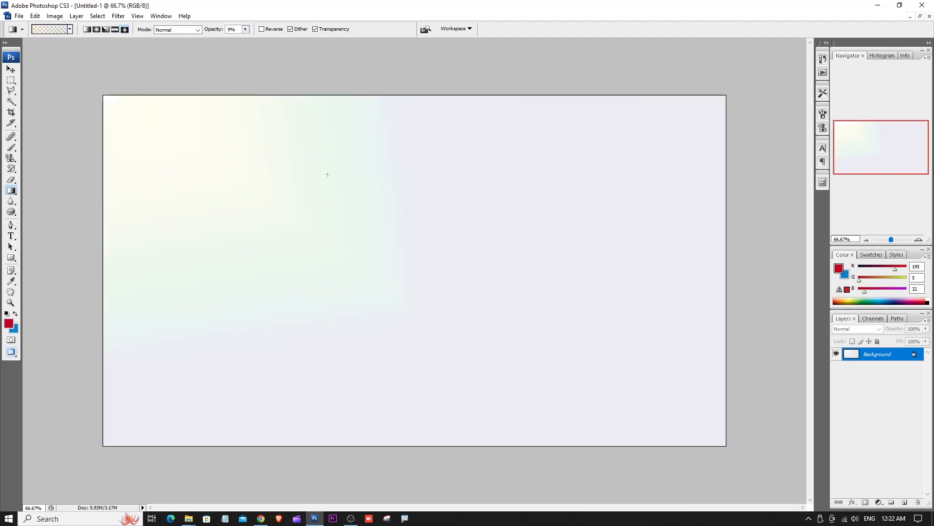
{"action": "key", "text": "ctrl+z"}
- Raise the gradient opacity to a partly transparent level, try a gradient down the canvas, and undo it
{"action": "left_click", "coordinate": [246, 30]}
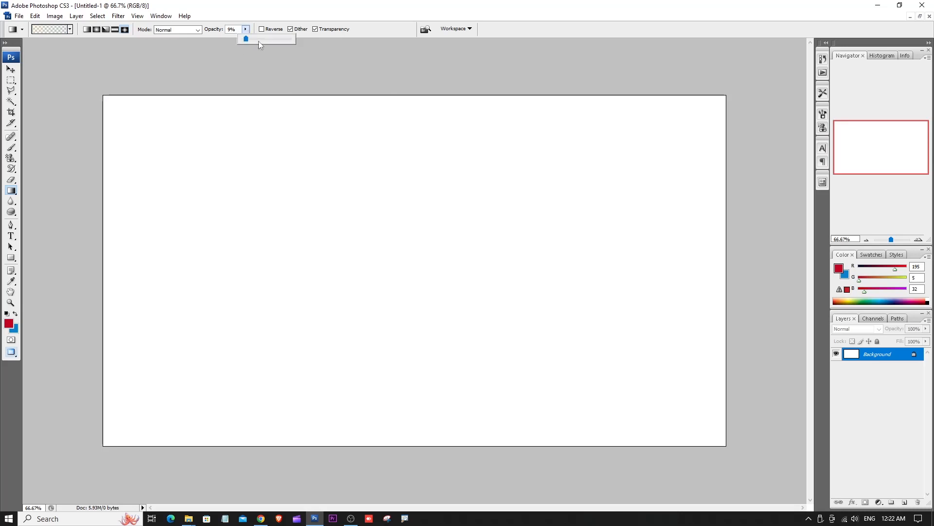
{"action": "left_click_drag", "start_coordinate": [267, 41], "coordinate": [268, 41]}
{"action": "left_click_drag", "start_coordinate": [282, 96], "coordinate": [294, 318]}
{"action": "key", "text": "ctrl+z"}
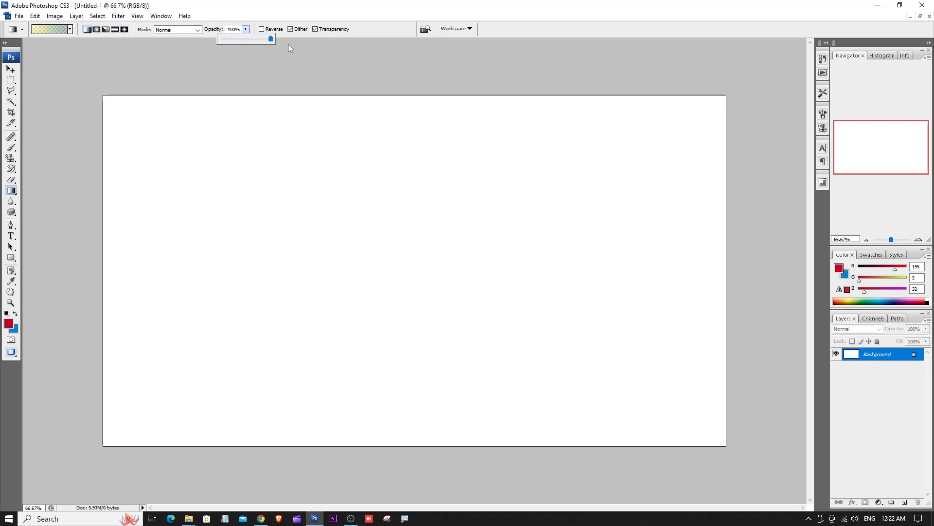
- Try a vertical and a roughly horizontal linear gradient across the canvas at 100% opacity, undoing each
{"action": "left_click_drag", "start_coordinate": [304, 101], "coordinate": [340, 393]}
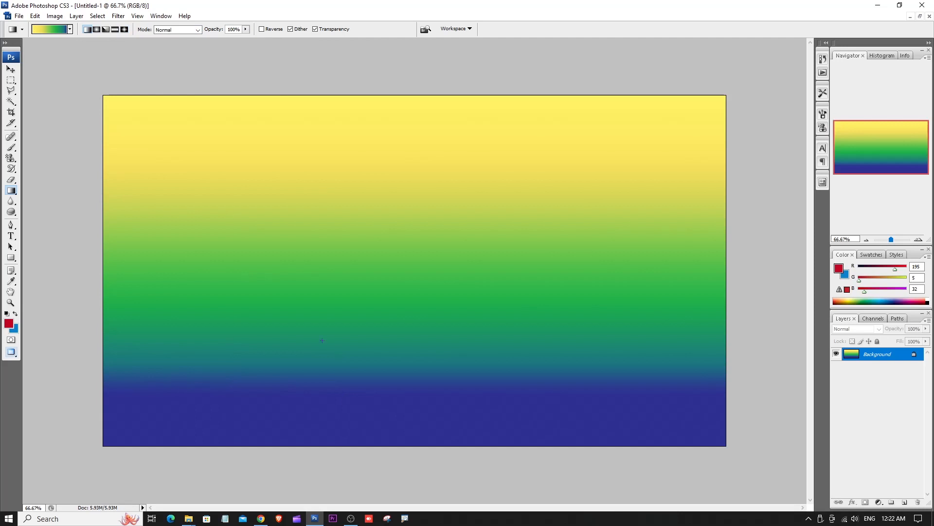
{"action": "key", "text": "ctrl+z"}
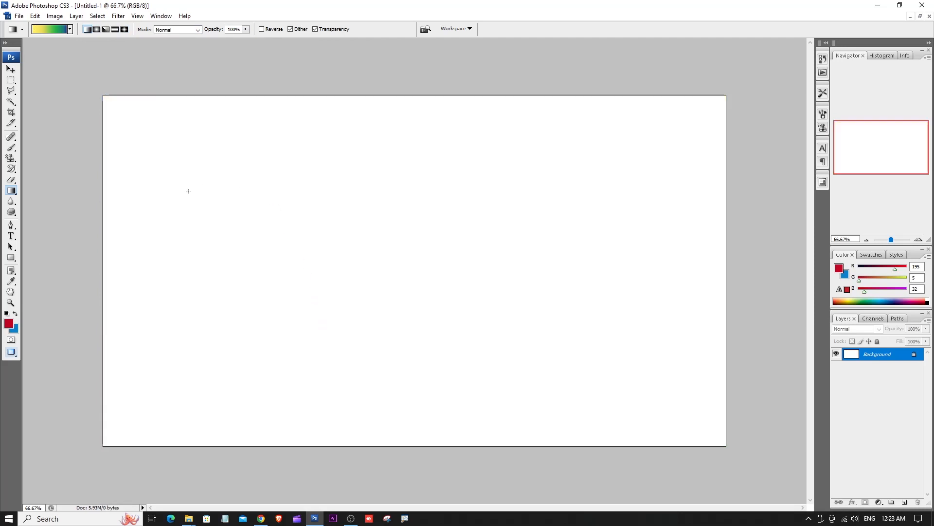
{"action": "left_click_drag", "start_coordinate": [188, 190], "coordinate": [545, 249]}
{"action": "key", "text": "ctrl+z"}
- Draw a rectangular selection in the canvas's left half and fill it top to bottom with the yellow-orange-red linear gradient preset
{"action": "left_click", "coordinate": [12, 82]}
{"action": "left_click", "coordinate": [46, 77]}
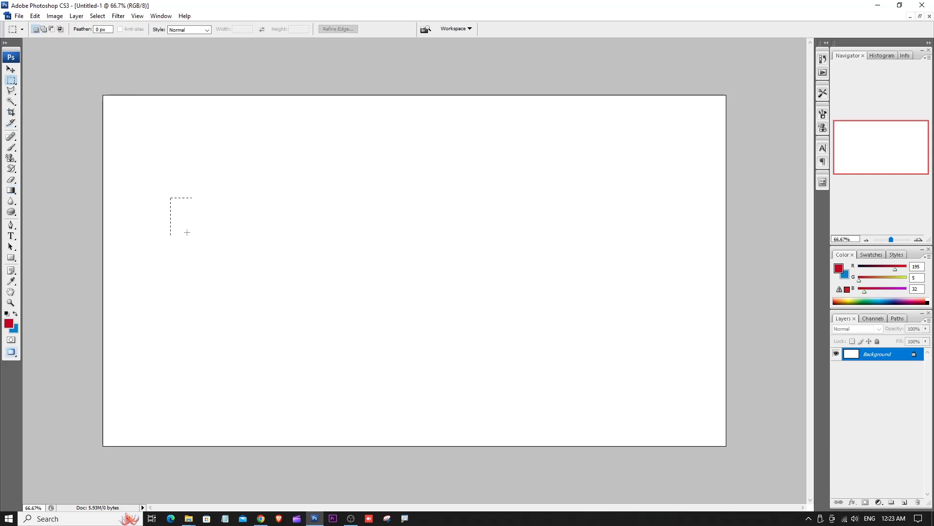
{"action": "left_click_drag", "start_coordinate": [339, 325], "coordinate": [359, 331]}
{"action": "left_click", "coordinate": [11, 190]}
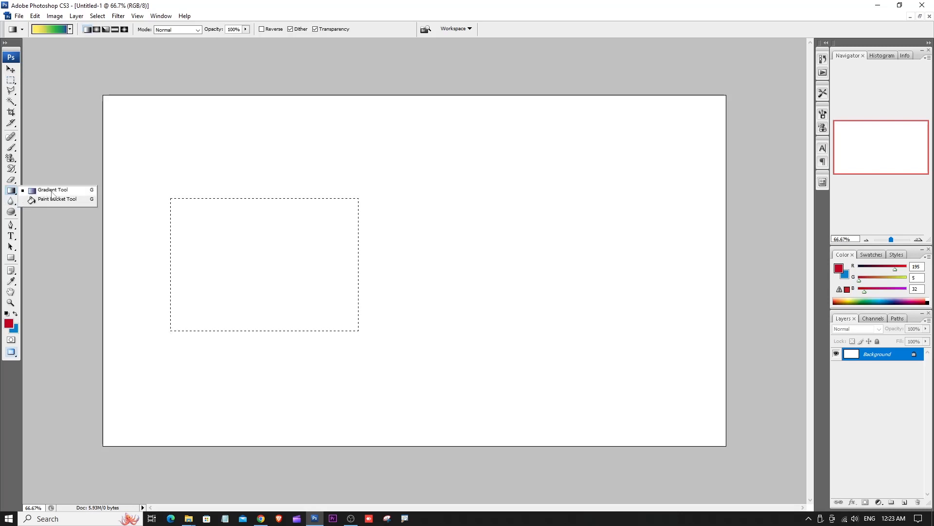
{"action": "left_click", "coordinate": [48, 190]}
{"action": "left_click", "coordinate": [70, 30]}
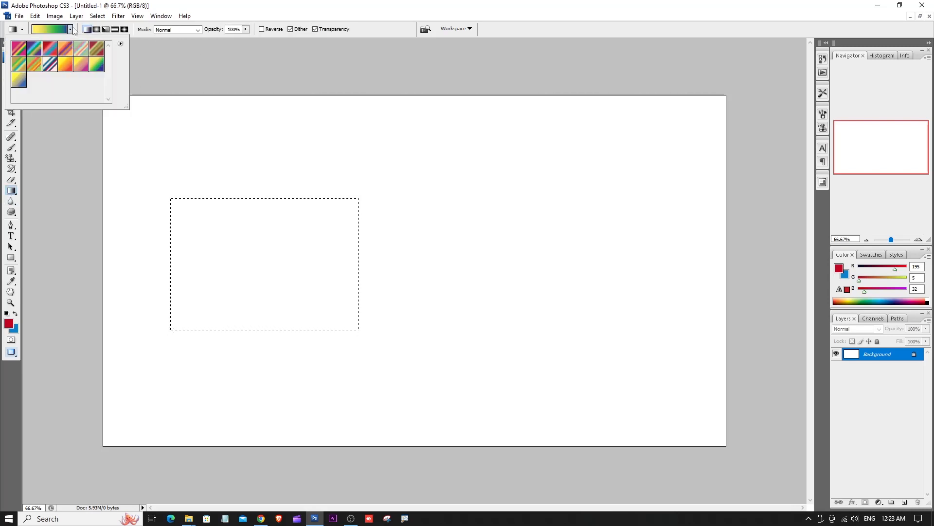
{"action": "left_click", "coordinate": [66, 63]}
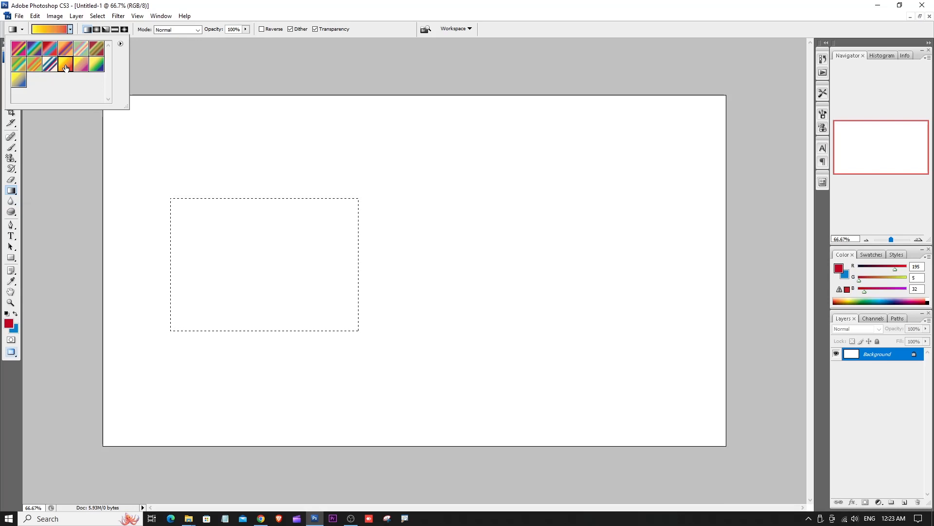
{"action": "left_click_drag", "start_coordinate": [243, 199], "coordinate": [246, 319]}
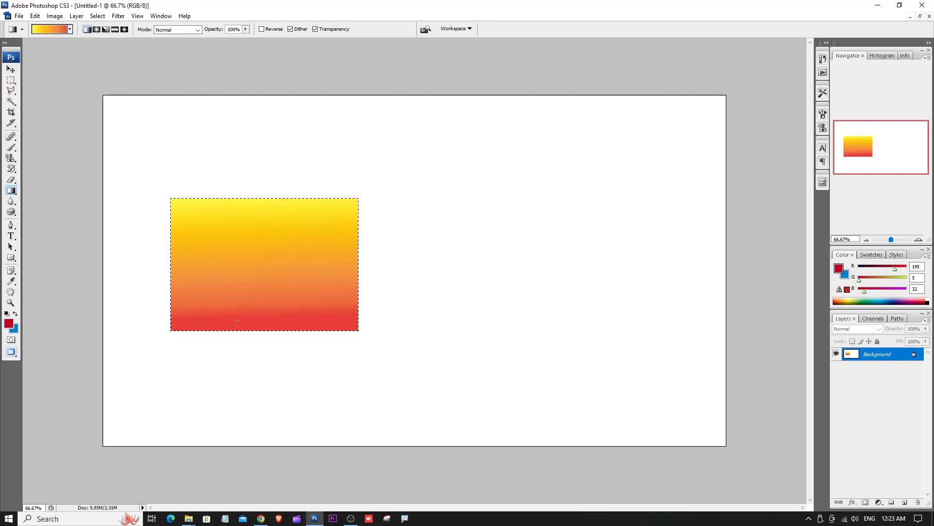
- Try circular selections with the Elliptical Marquee tool on the canvas area right of the gradient-filled rectangle
{"action": "left_click_drag", "start_coordinate": [11, 80], "coordinate": [54, 91]}
{"action": "left_click_drag", "start_coordinate": [412, 195], "coordinate": [542, 386]}
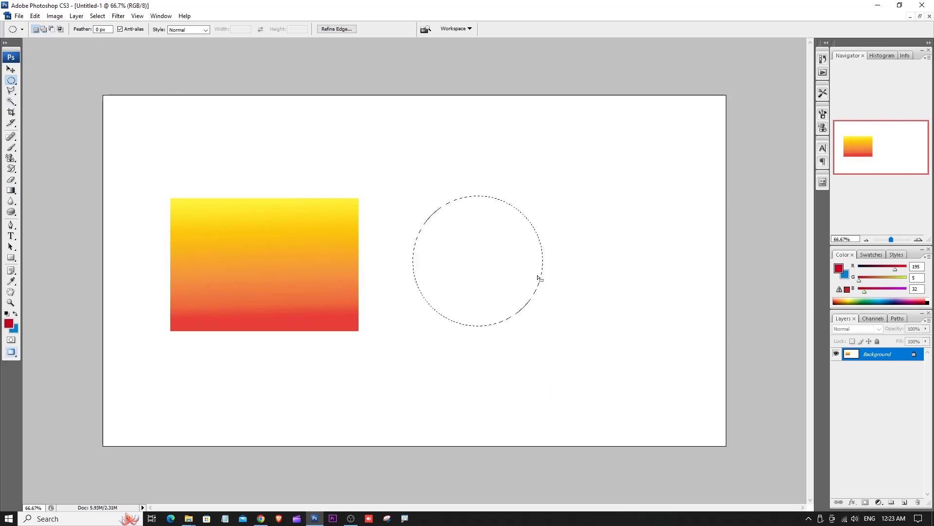
{"action": "left_click", "coordinate": [456, 152]}
{"action": "left_click_drag", "start_coordinate": [473, 410], "coordinate": [473, 411]}
- Clear any selection and fill the whole canvas top to bottom with a near-vertical yellow-orange-red linear gradient
{"action": "key", "text": "ctrl+d"}
{"action": "left_click", "coordinate": [10, 190]}
{"action": "left_click_drag", "start_coordinate": [396, 100], "coordinate": [423, 412]}
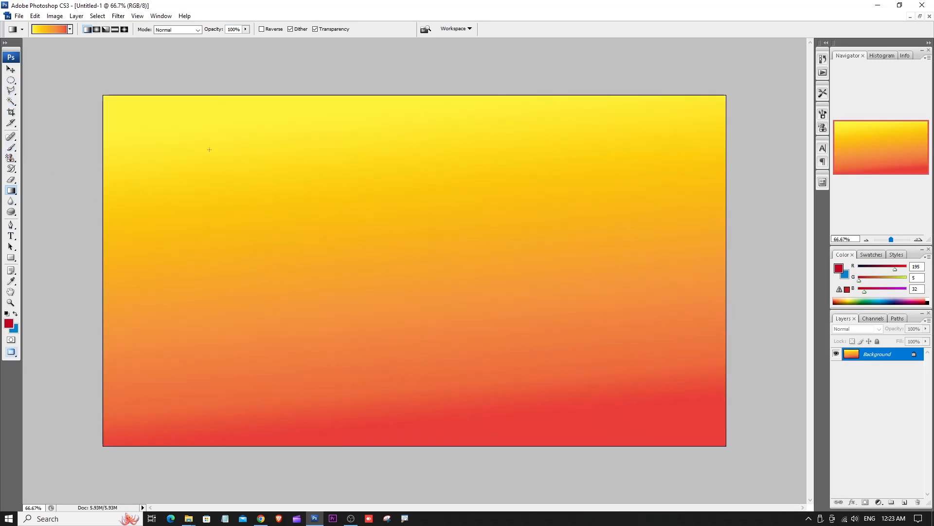
- Draw a large circular selection in the centre of the canvas with the Elliptical Marquee tool
{"action": "right_click", "coordinate": [10, 83]}
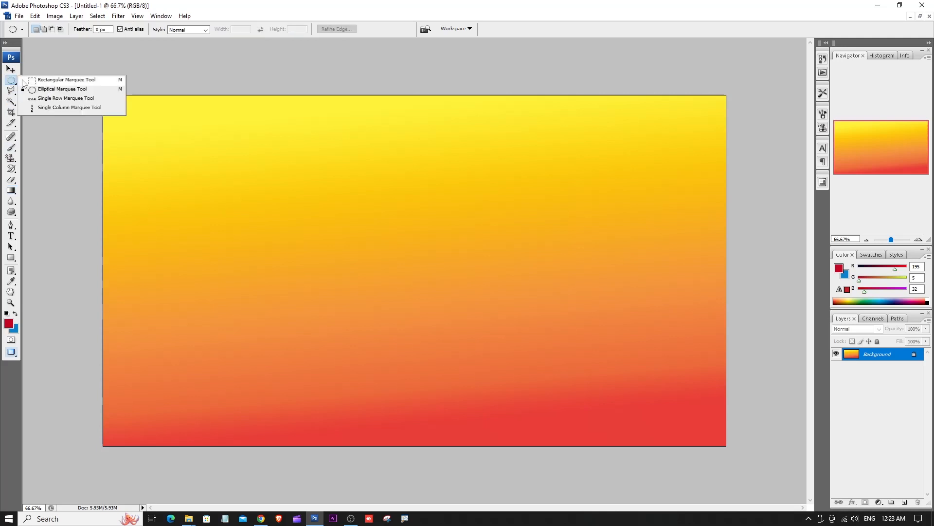
{"action": "left_click", "coordinate": [69, 88]}
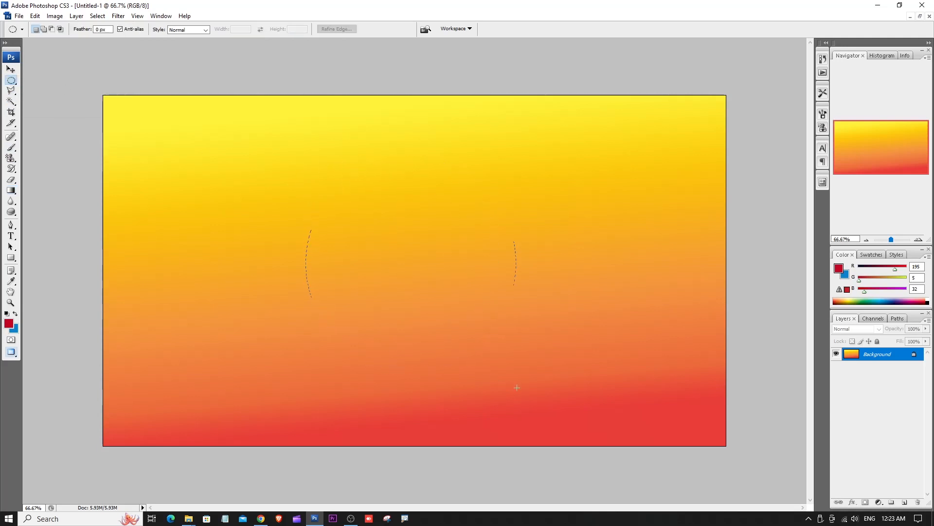
{"action": "left_click_drag", "start_coordinate": [519, 392], "coordinate": [519, 392]}
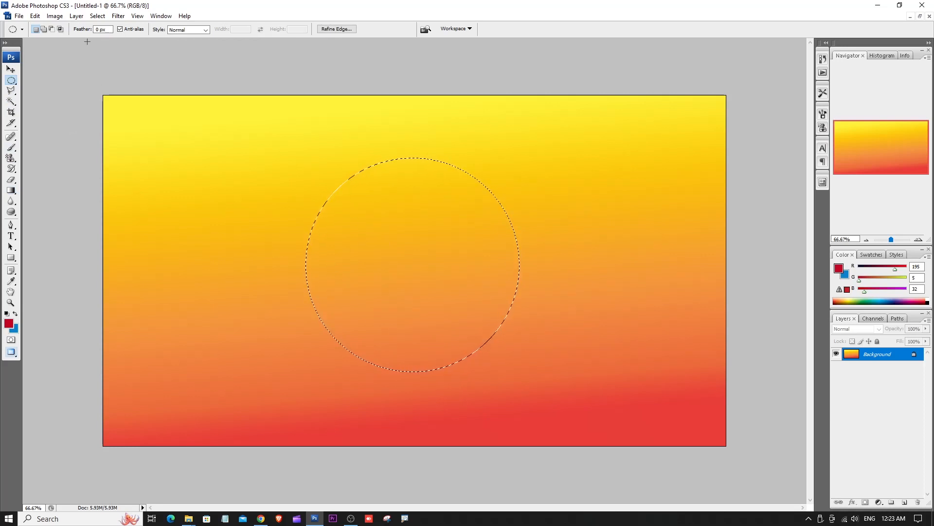
- Replace the Gradient tool's current presets with the Metals gradient set
{"action": "left_click", "coordinate": [11, 191]}
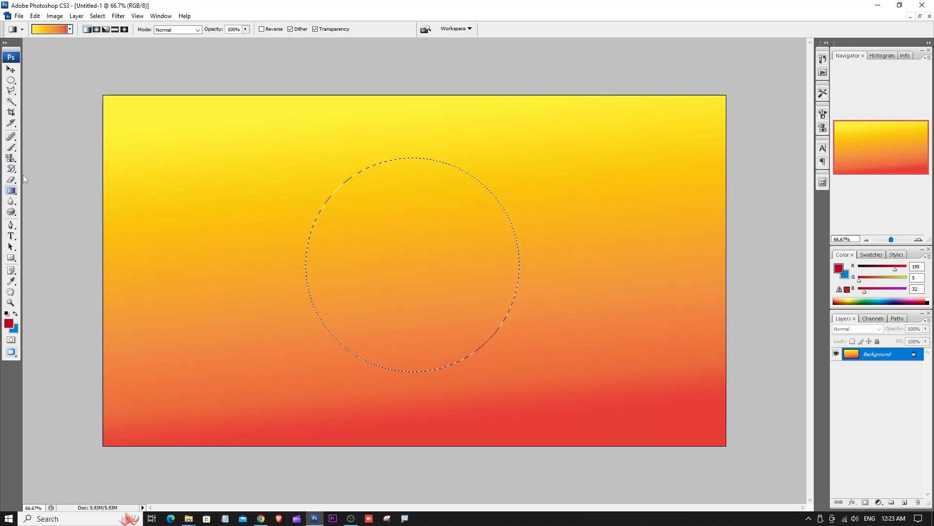
{"action": "left_click", "coordinate": [71, 29]}
{"action": "left_click", "coordinate": [17, 39]}
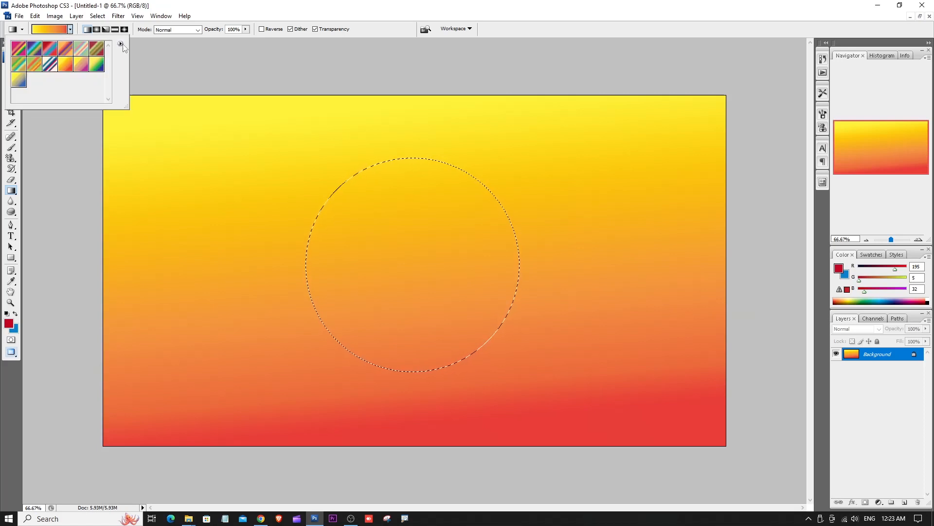
{"action": "left_click", "coordinate": [121, 44]}
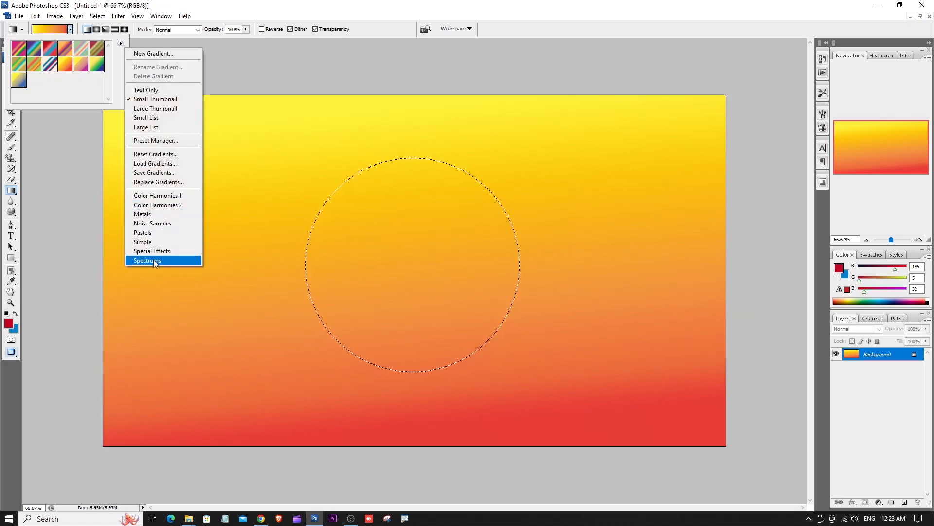
{"action": "left_click", "coordinate": [153, 214]}
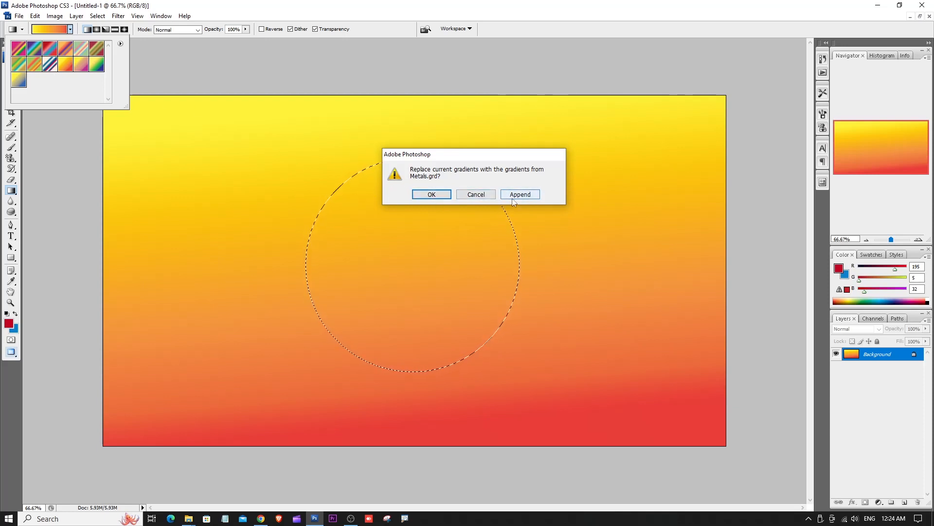
{"action": "left_click", "coordinate": [431, 195]}
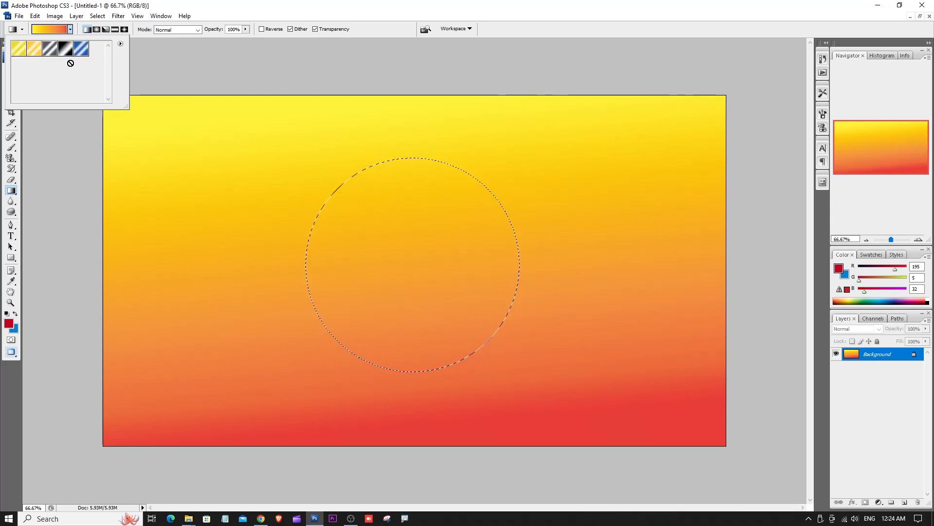
- Fill the circular selection top to bottom with the blue metallic gradient preset
{"action": "left_click", "coordinate": [81, 51]}
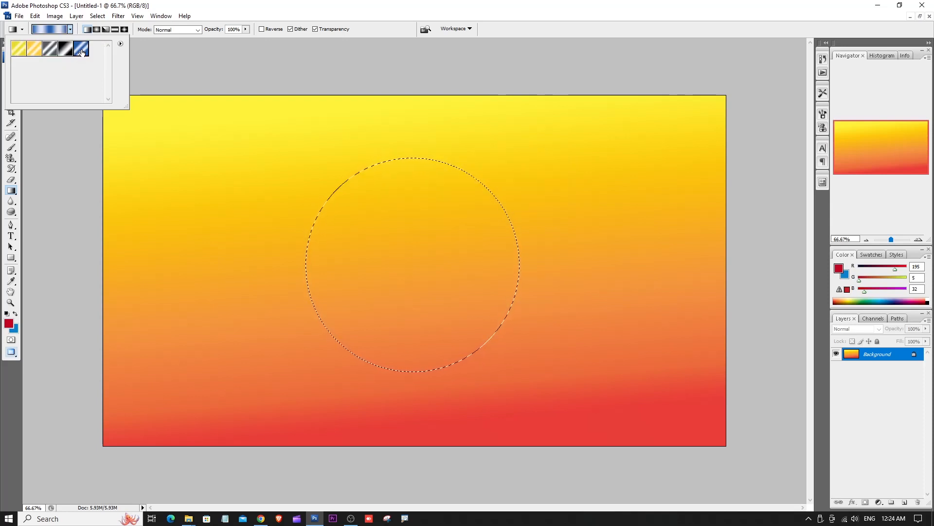
{"action": "left_click", "coordinate": [404, 157]}
{"action": "left_click_drag", "start_coordinate": [404, 157], "coordinate": [406, 367]}
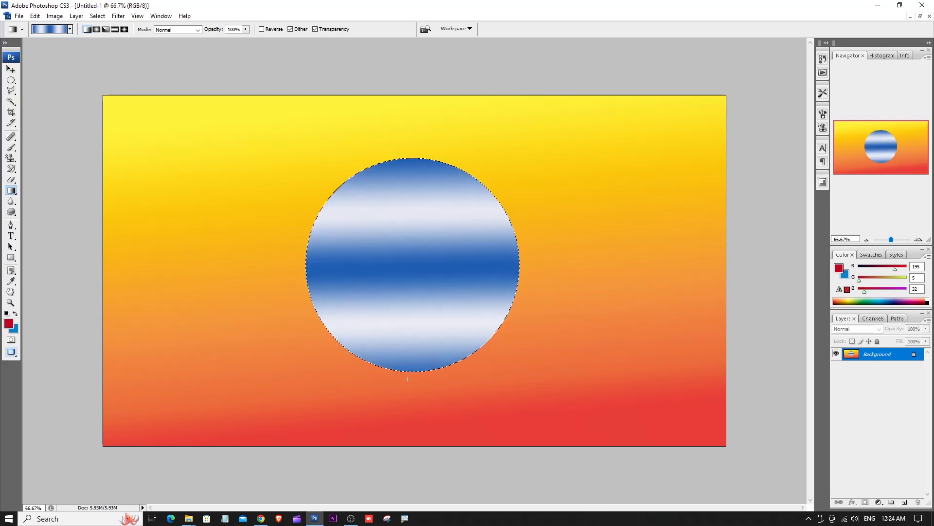
- Choose the orange-gold metallic preset, try it roughly horizontally across the circular selection, and undo both metallic fills
{"action": "left_click", "coordinate": [70, 29]}
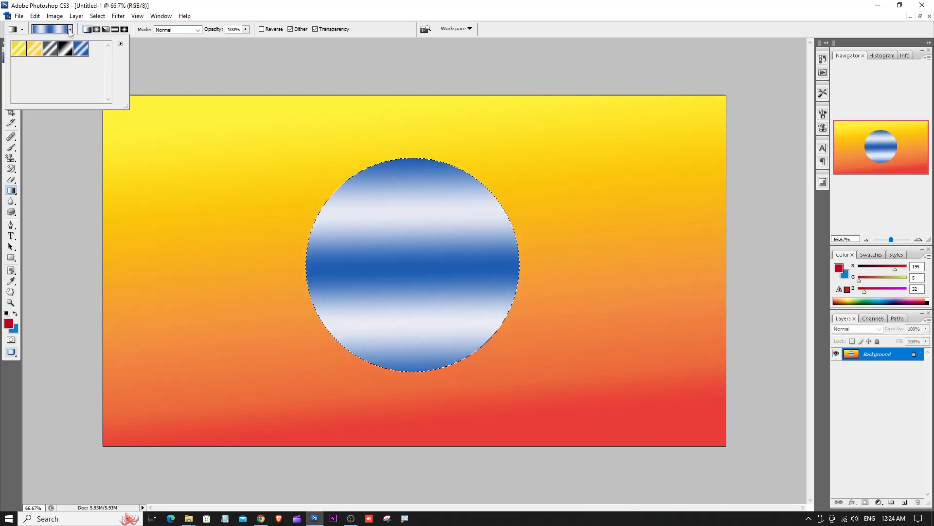
{"action": "left_click", "coordinate": [34, 48]}
{"action": "left_click_drag", "start_coordinate": [293, 248], "coordinate": [498, 272]}
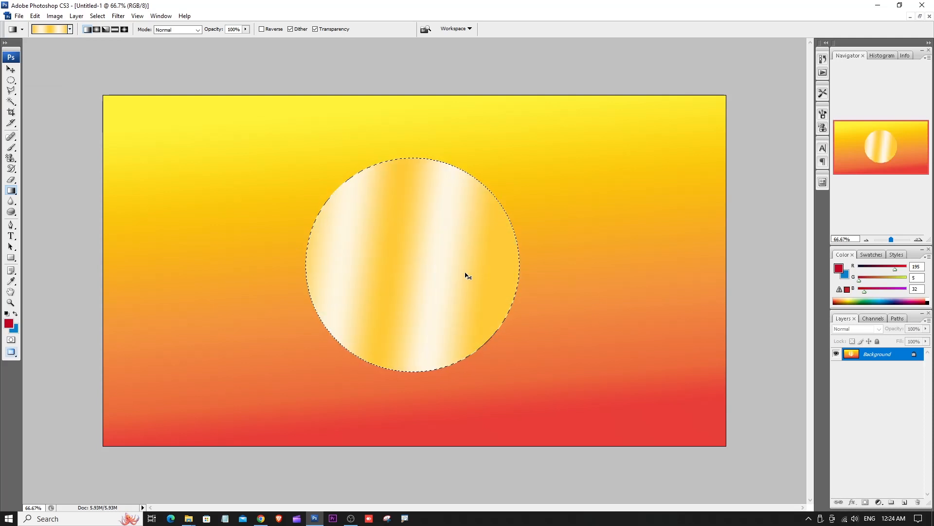
{"action": "key", "text": "ctrl+alt+z"}
{"action": "key", "text": "ctrl+alt+z"}
- Set the gradient opacity to 57%, try the orange-gold metallic gradient down the circular selection, and undo that fill
{"action": "left_click", "coordinate": [246, 29]}
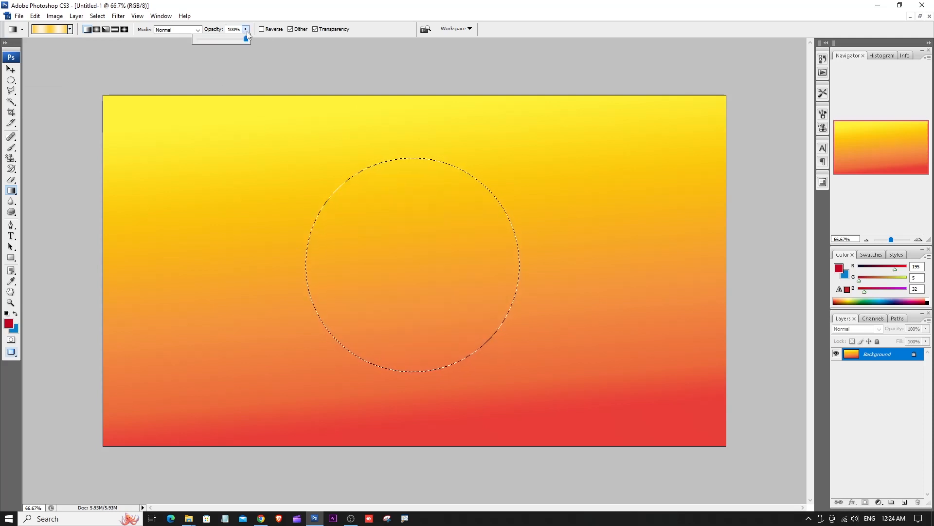
{"action": "left_click_drag", "start_coordinate": [247, 38], "coordinate": [225, 39]}
{"action": "left_click_drag", "start_coordinate": [402, 155], "coordinate": [440, 383]}
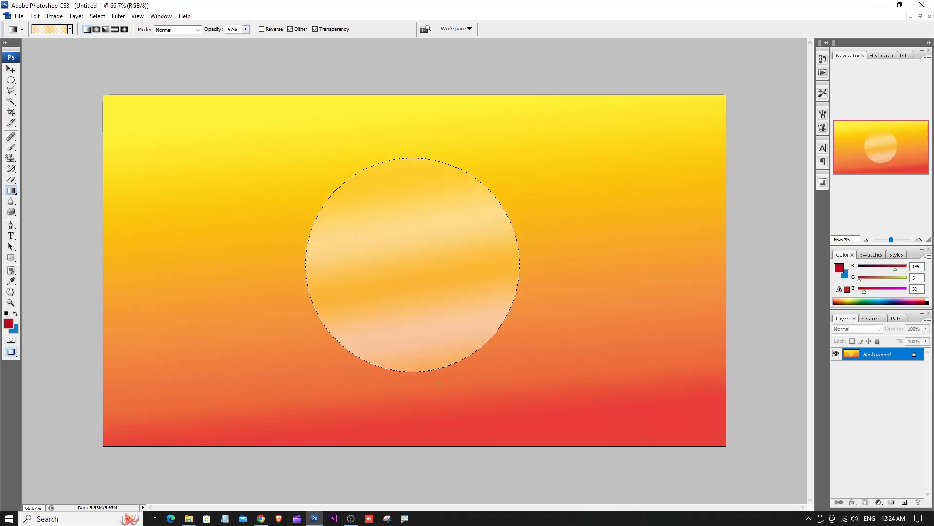
{"action": "key", "text": "ctrl+z"}
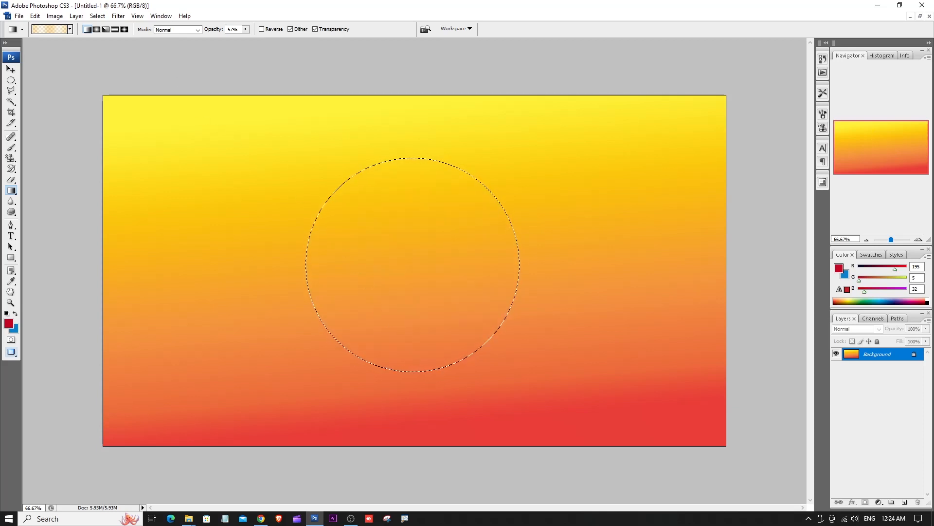
- Replace the current gradient presets with the Noise Samples set and try its purple preset diagonally across the circular selection
{"action": "left_click", "coordinate": [70, 29]}
{"action": "left_click", "coordinate": [81, 48]}
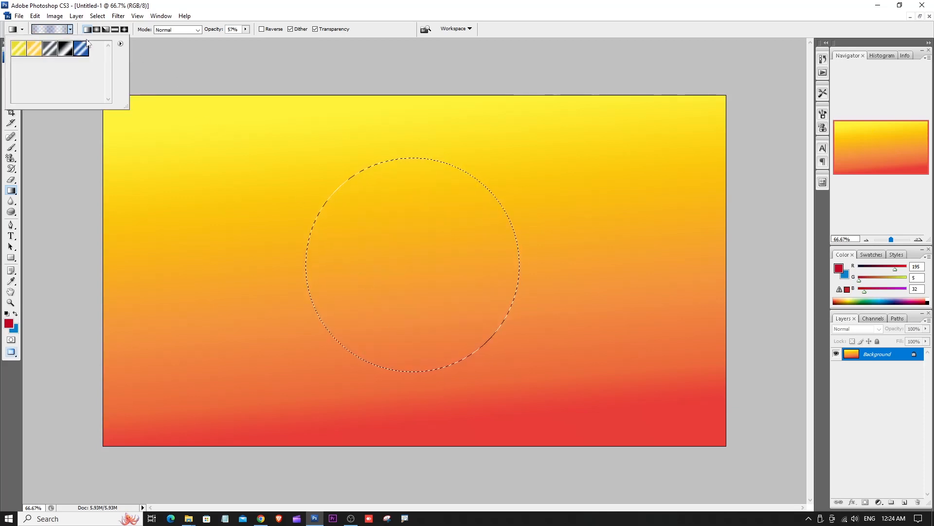
{"action": "left_click", "coordinate": [120, 43]}
{"action": "left_click", "coordinate": [158, 223]}
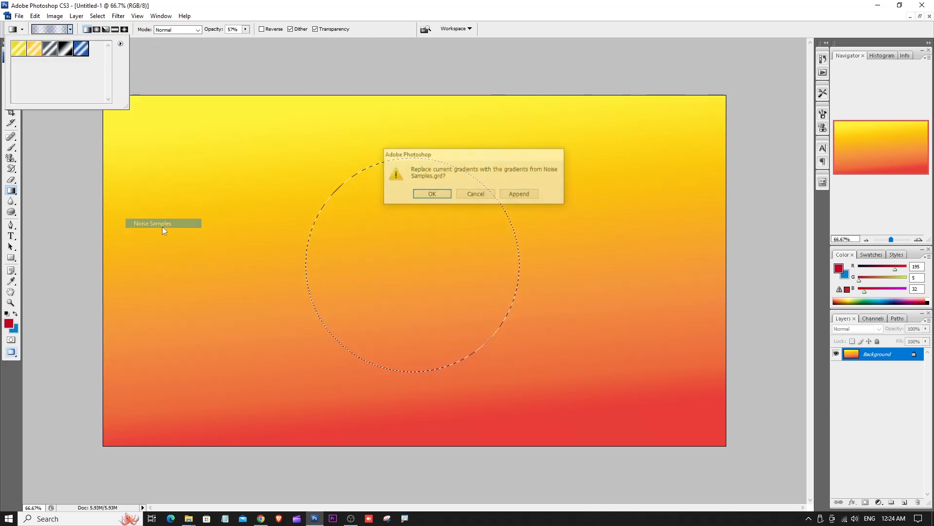
{"action": "left_click", "coordinate": [433, 195]}
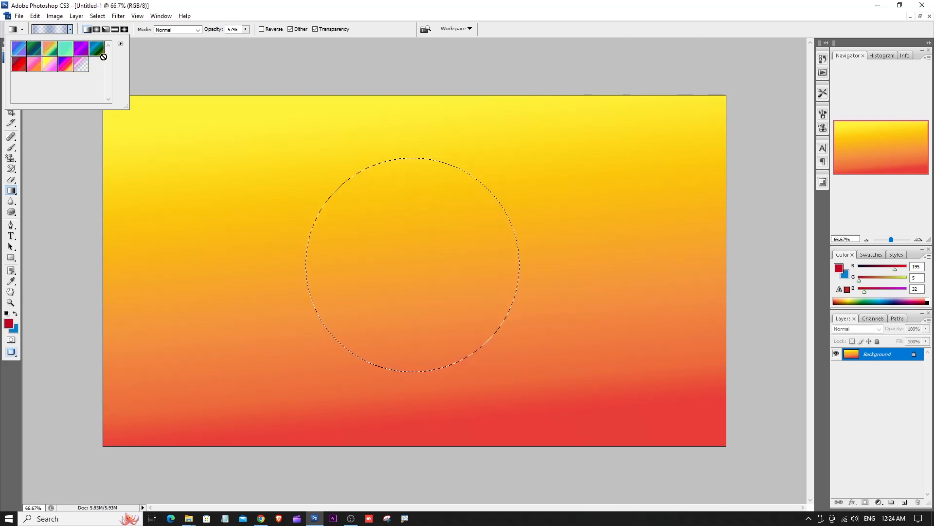
{"action": "left_click", "coordinate": [83, 51]}
{"action": "left_click_drag", "start_coordinate": [299, 164], "coordinate": [441, 315]}
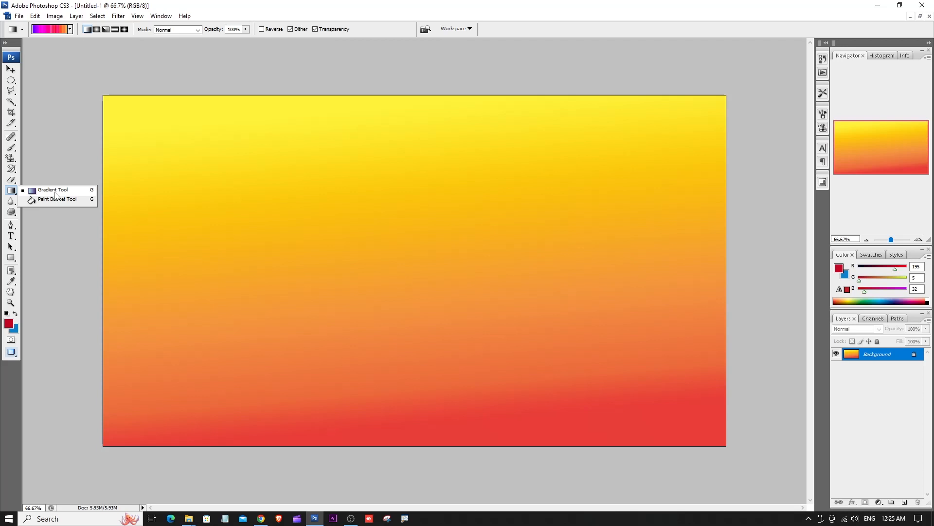
- Close the Untitled-1 document and open the antelope-island night-sky photo
{"action": "left_click", "coordinate": [55, 192]}
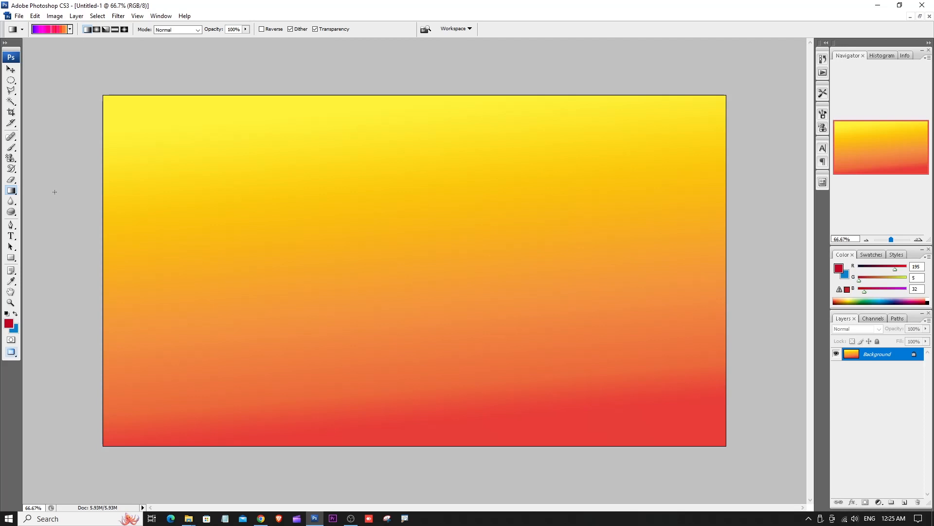
{"action": "key", "text": "ctrl+w"}
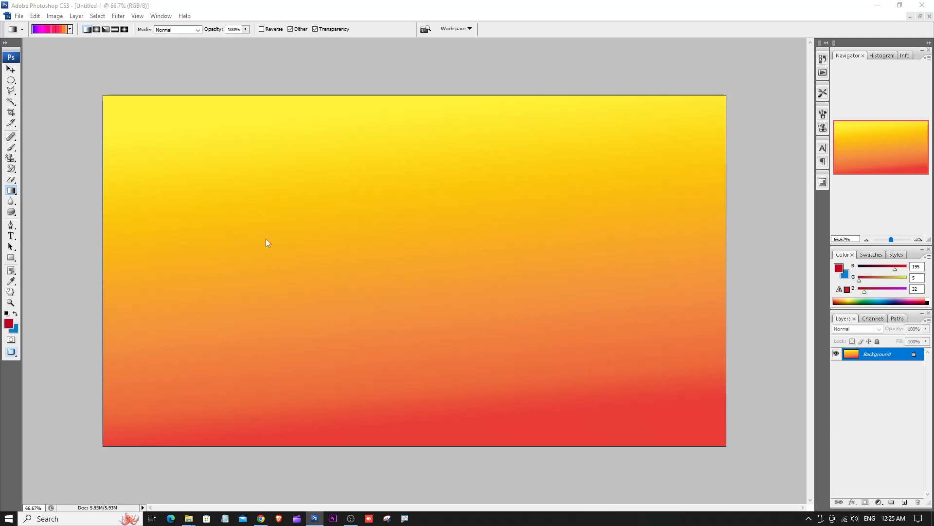
{"action": "left_click", "coordinate": [450, 196]}
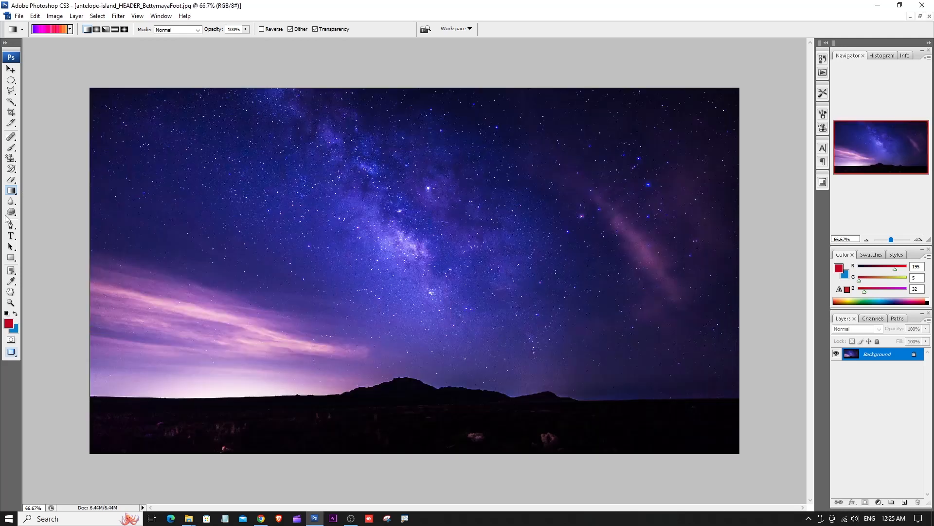
- Choose the green-blue noise gradient preset, try it top to bottom over the night-sky photo, and undo the fill
{"action": "left_click", "coordinate": [16, 192]}
{"action": "left_click", "coordinate": [52, 191]}
{"action": "left_click", "coordinate": [70, 30]}
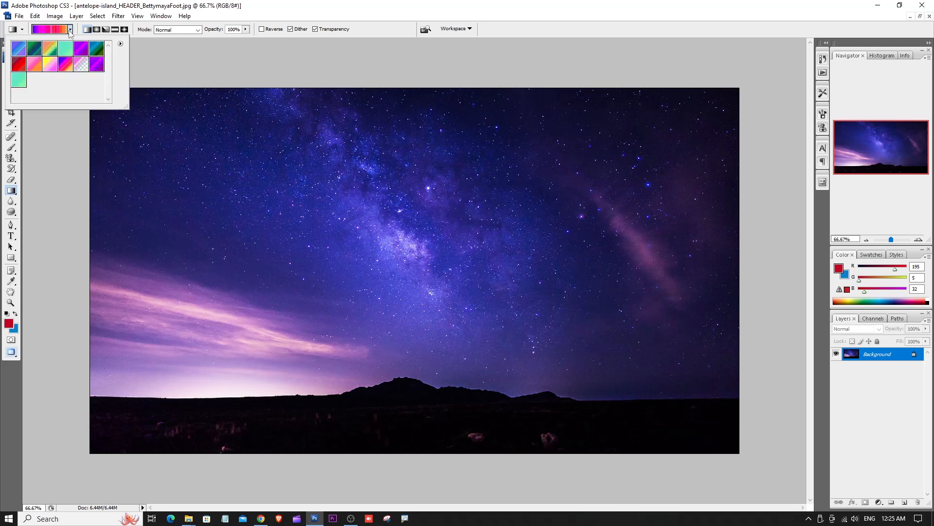
{"action": "left_click", "coordinate": [35, 49]}
{"action": "left_click", "coordinate": [184, 55]}
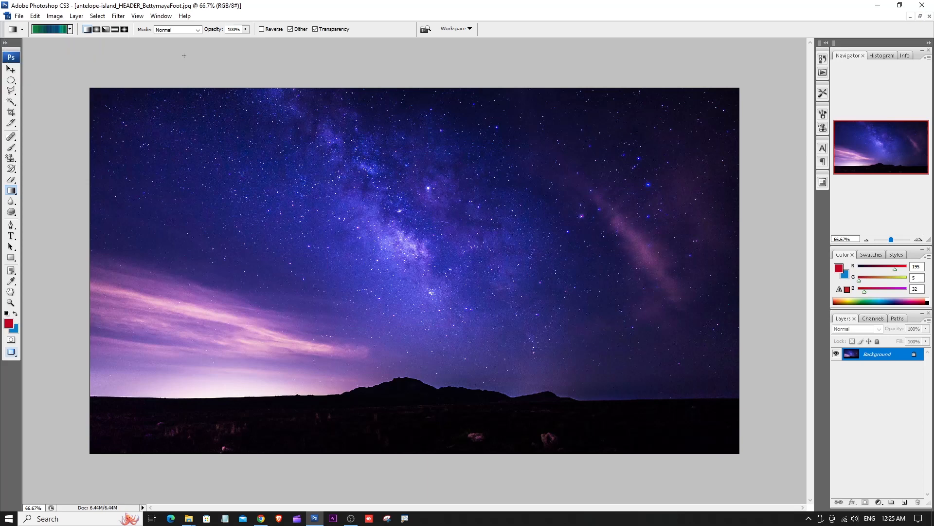
{"action": "left_click_drag", "start_coordinate": [352, 90], "coordinate": [367, 440]}
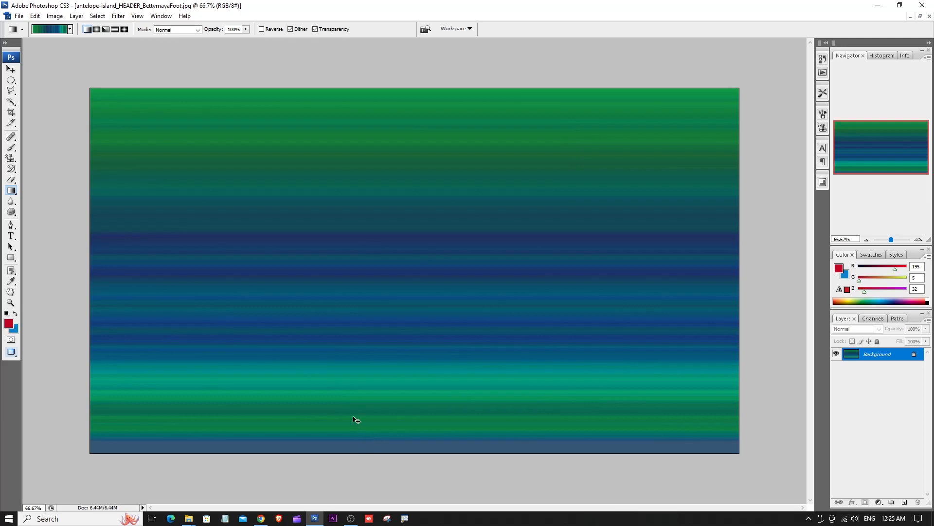
{"action": "key", "text": "ctrl+z"}
- Lower the gradient opacity to 47%, try the green-blue gradient down the night-sky photo, and undo the fill
{"action": "left_click", "coordinate": [246, 29]}
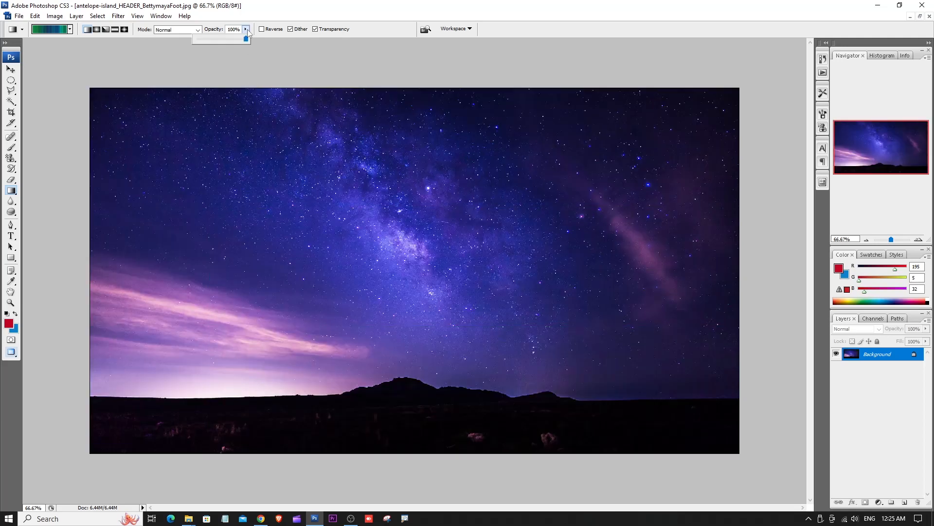
{"action": "left_click_drag", "start_coordinate": [334, 89], "coordinate": [362, 413]}
{"action": "key", "text": "ctrl+z"}
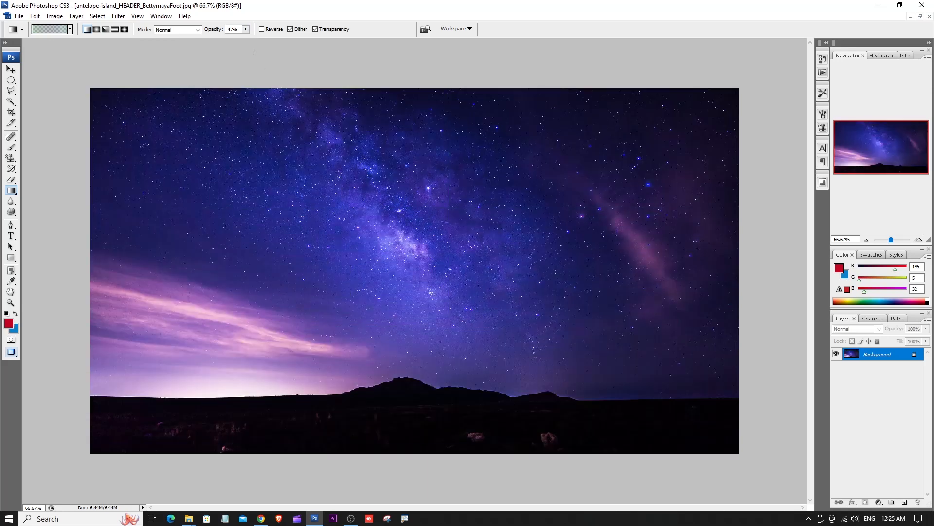
- Set the Gradient tool's opacity to 74% and its blending mode to Multiply
{"action": "left_click", "coordinate": [246, 30]}
{"action": "left_click_drag", "start_coordinate": [261, 42], "coordinate": [259, 43]}
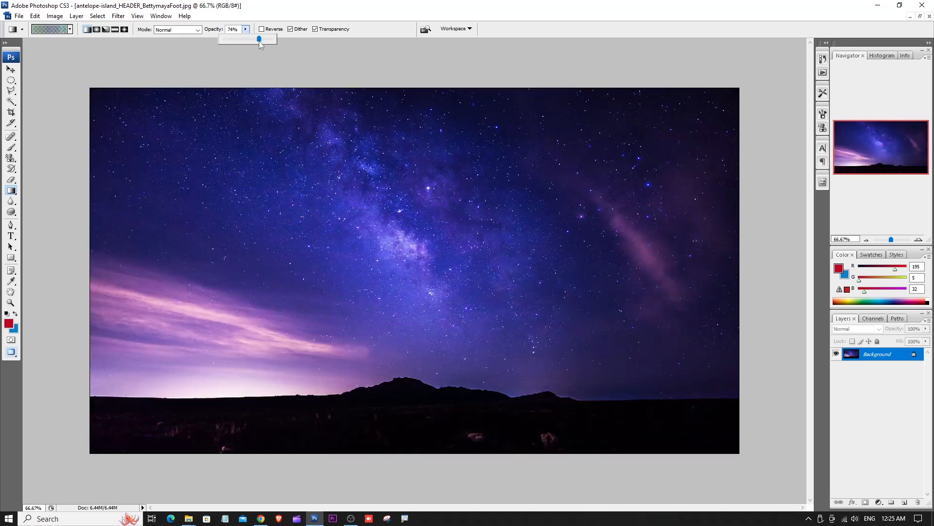
{"action": "left_click", "coordinate": [198, 30]}
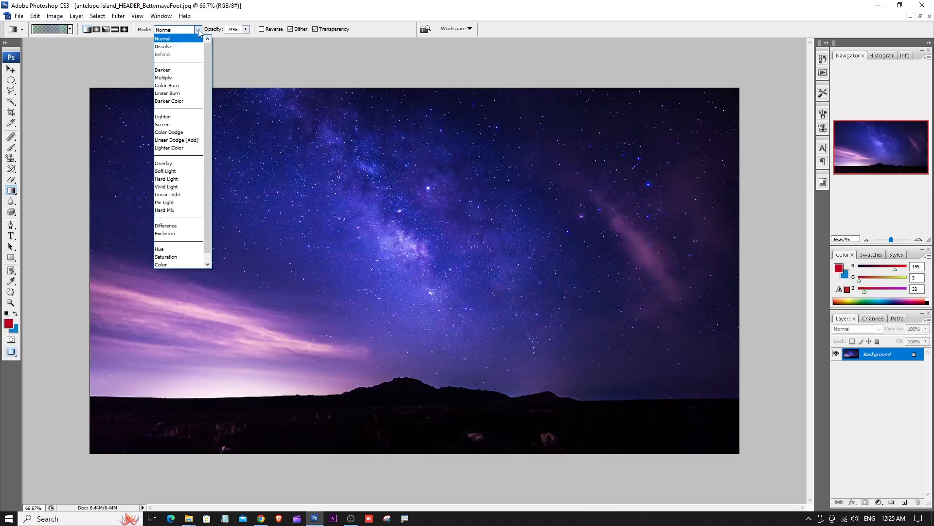
{"action": "left_click", "coordinate": [181, 78]}
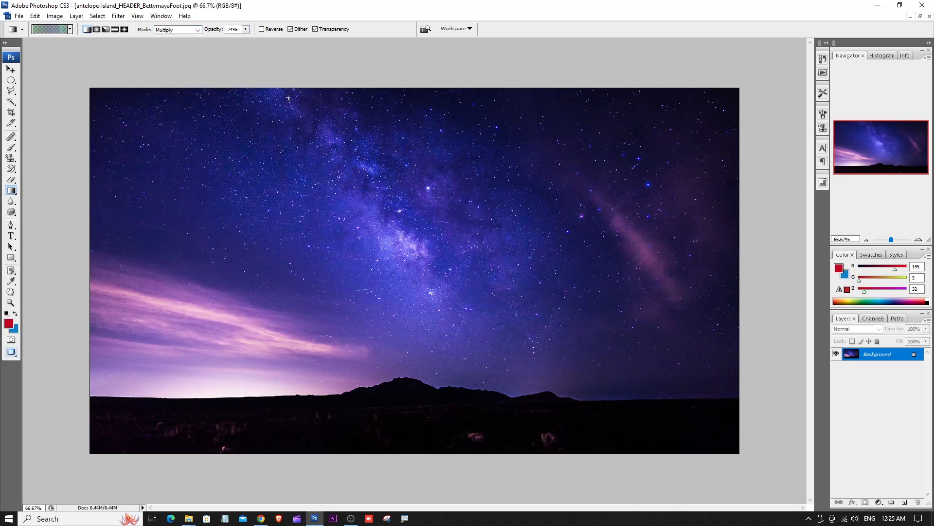
- Try the green-blue gradient from the upper sky down to the dark ground, compare before and after, and undo it
{"action": "left_click_drag", "start_coordinate": [288, 98], "coordinate": [379, 416]}
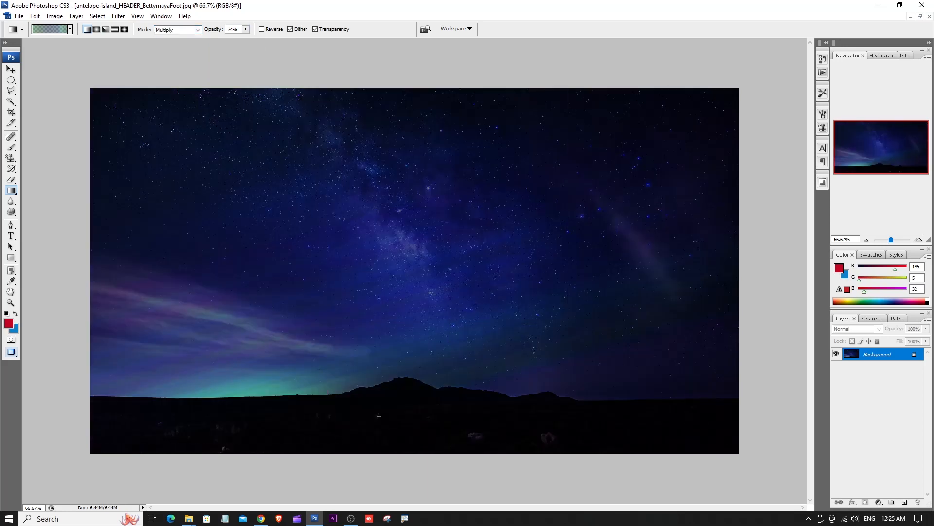
{"action": "key", "text": "ctrl+z"}
{"action": "key", "text": "ctrl+z"}
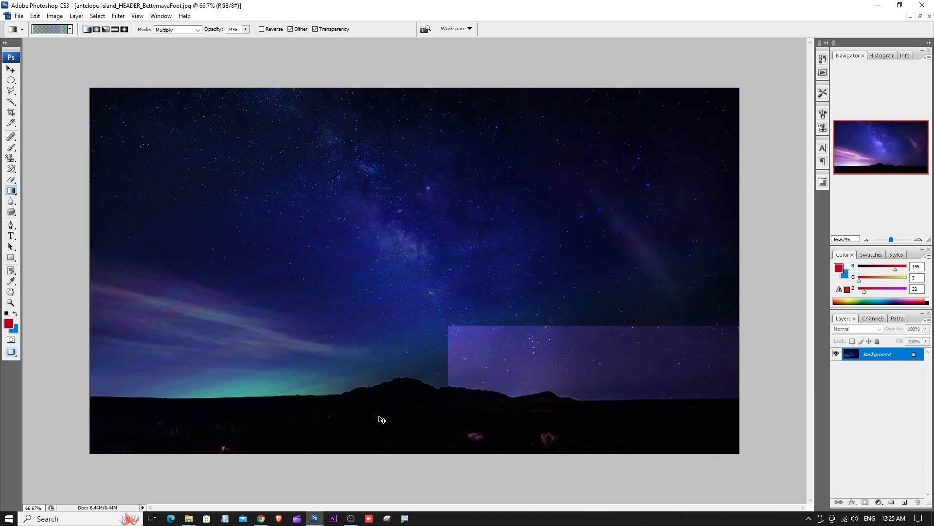
{"action": "key", "text": "ctrl+z"}
- Apply the red noise gradient preset down the photo from the upper edge to the horizon, then reset the foreground and background colours to default
{"action": "left_click", "coordinate": [71, 30]}
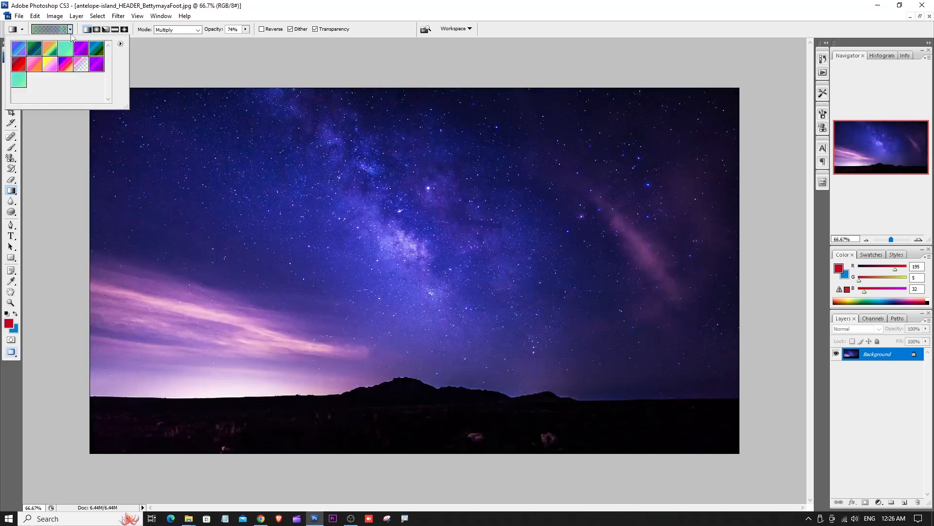
{"action": "left_click", "coordinate": [54, 68]}
{"action": "left_click", "coordinate": [19, 64]}
{"action": "left_click_drag", "start_coordinate": [302, 89], "coordinate": [345, 377]}
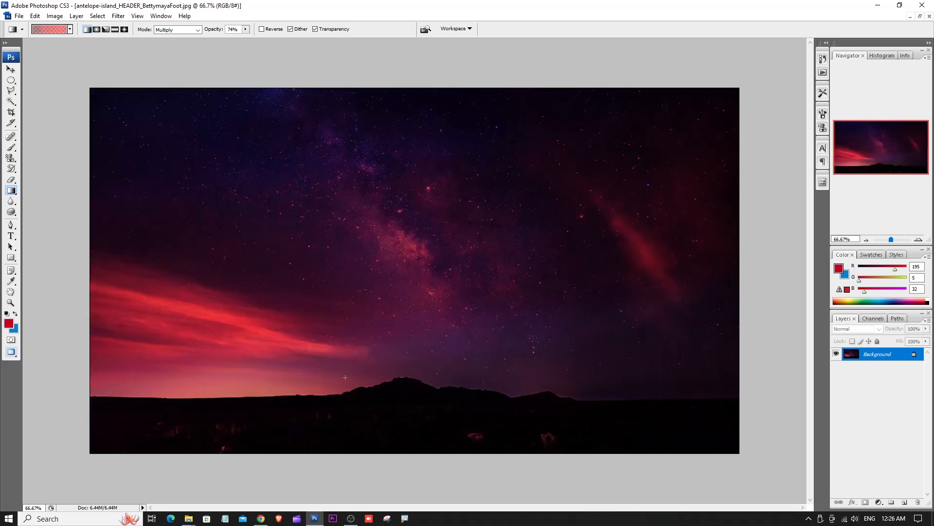
{"action": "key", "text": "d"}
{"action": "key", "text": "v"}
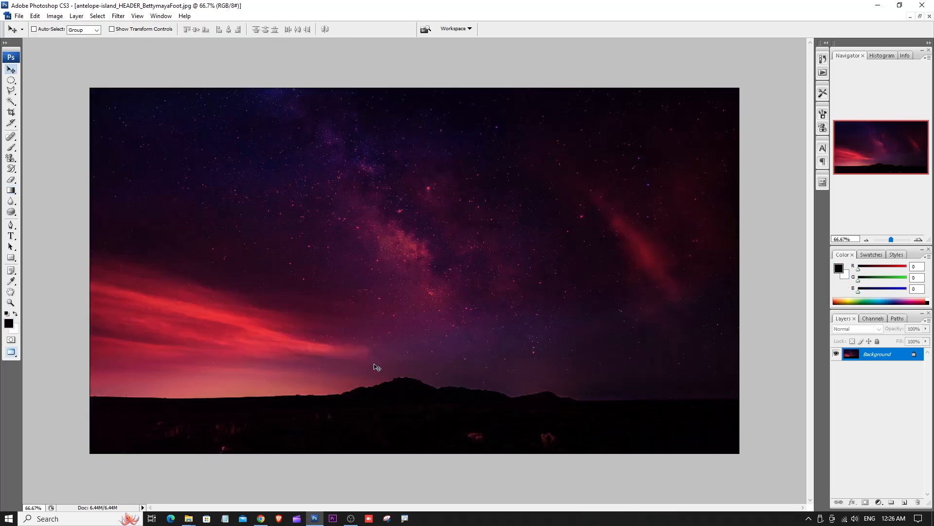
- Preview the red-tinted night sky full screen without the interface, fitted to the display, and return to the standard window view
{"action": "key", "text": "f"}
{"action": "key", "text": "f"}
{"action": "key", "text": "f"}
{"action": "key", "text": "Tab"}
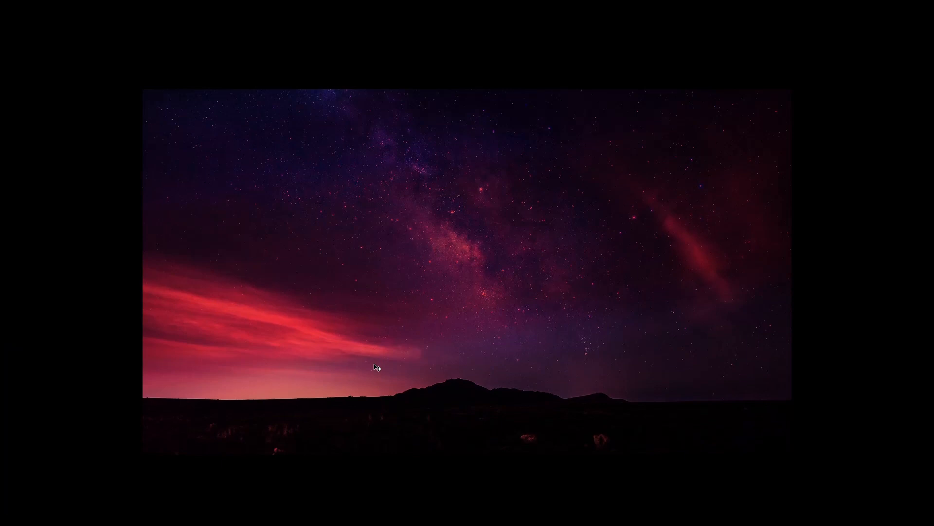
{"action": "key", "text": "ctrl+0"}
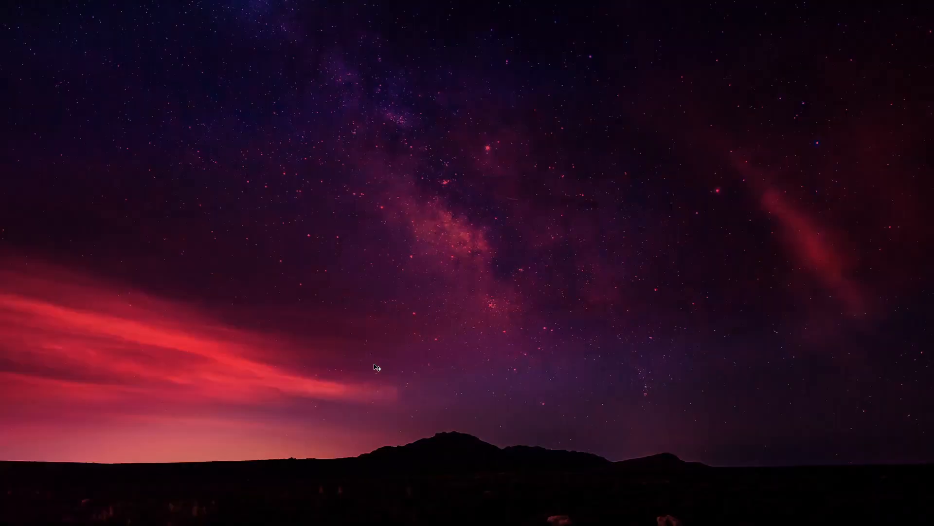
{"action": "key", "text": "ctrl+minus"}
{"action": "key", "text": "Tab"}
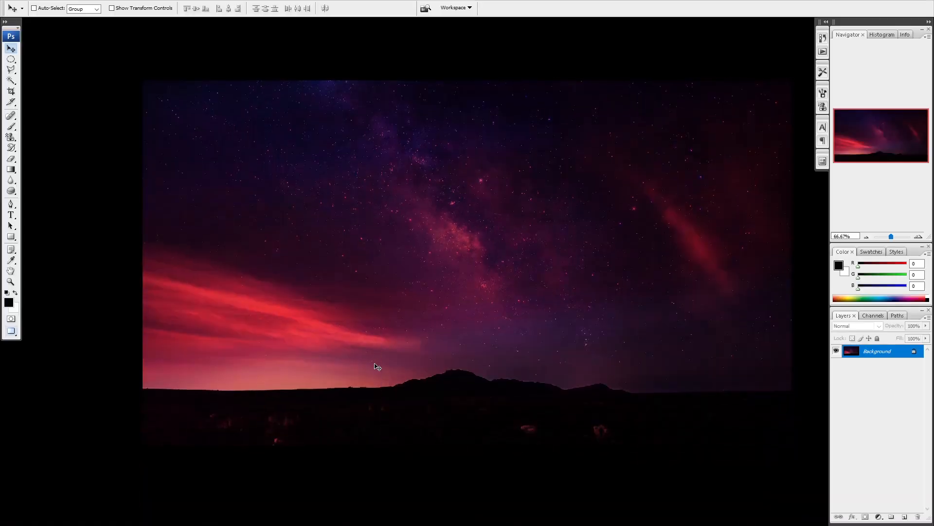
{"action": "key", "text": "f"}
- Restore the Gradient tool's opacity to 100% and its blending mode to Normal
{"action": "left_click_drag", "start_coordinate": [11, 190], "coordinate": [37, 189]}
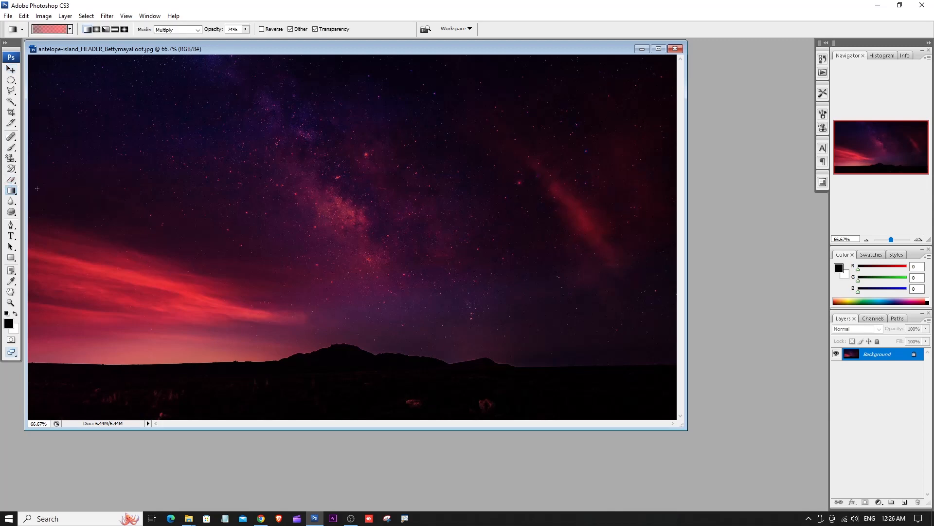
{"action": "left_click", "coordinate": [70, 30]}
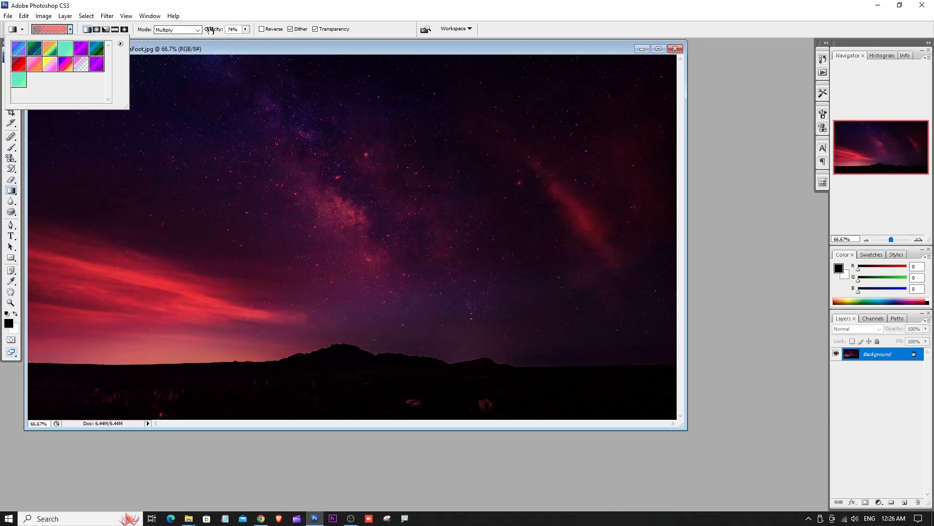
{"action": "left_click", "coordinate": [247, 31]}
{"action": "left_click_drag", "start_coordinate": [248, 39], "coordinate": [283, 51]}
{"action": "left_click", "coordinate": [196, 30]}
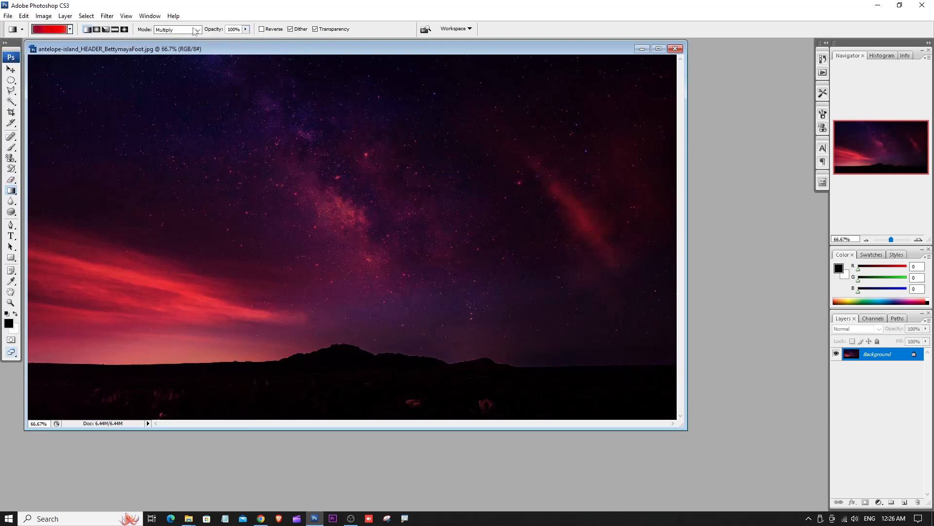
{"action": "left_click", "coordinate": [183, 41]}
{"action": "left_click", "coordinate": [173, 30]}
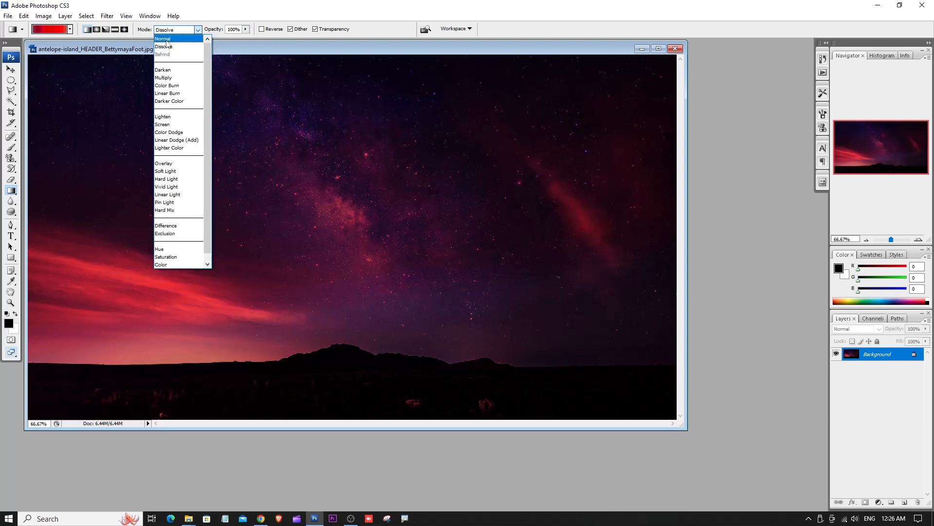
{"action": "left_click", "coordinate": [165, 40]}
- Close the night-sky photo and open img 1.PNG from the Images for Photoshop folder, maximizing its view
{"action": "left_click_drag", "start_coordinate": [259, 49], "coordinate": [305, 76]}
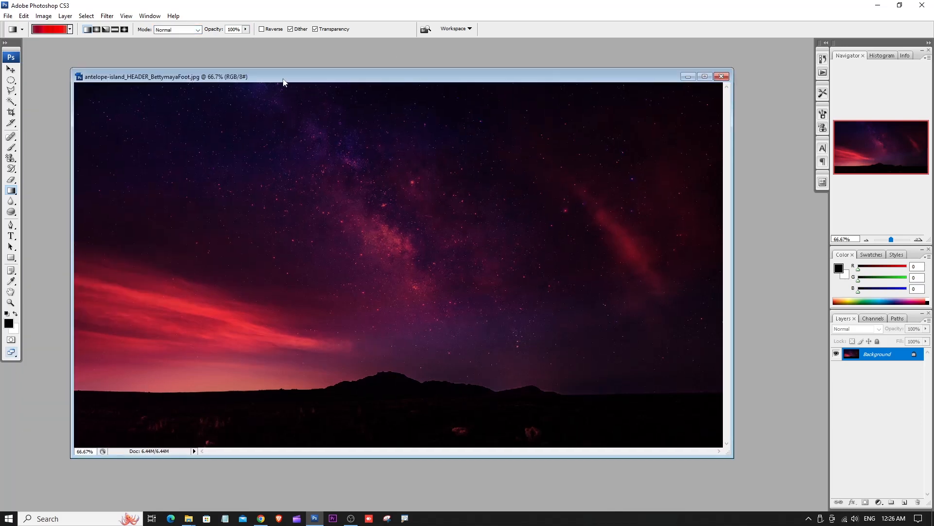
{"action": "key", "text": "ctrl+w"}
{"action": "double_click", "coordinate": [400, 186]}
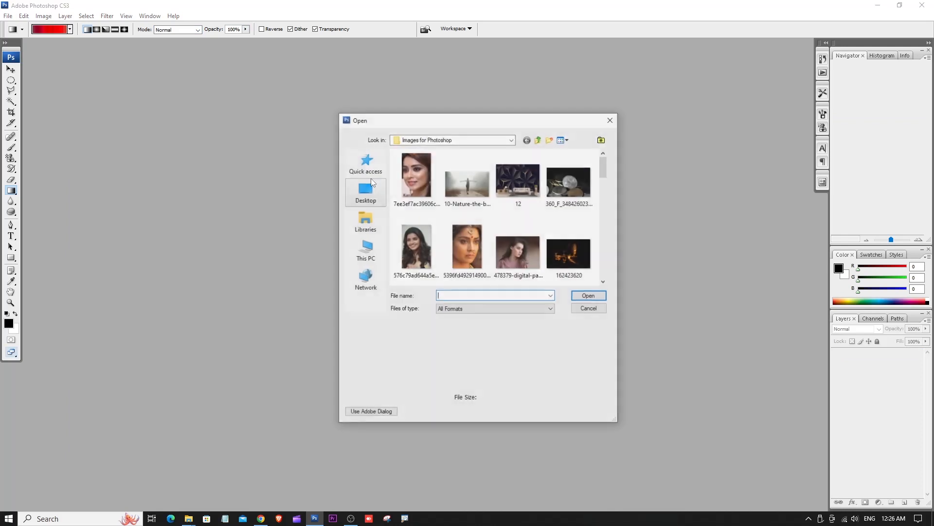
{"action": "left_click_drag", "start_coordinate": [601, 163], "coordinate": [611, 217]}
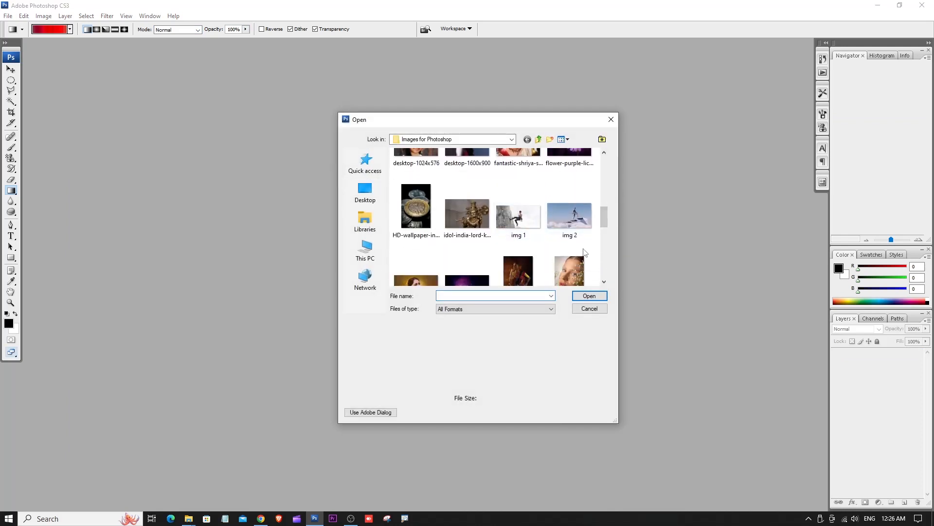
{"action": "double_click", "coordinate": [530, 224]}
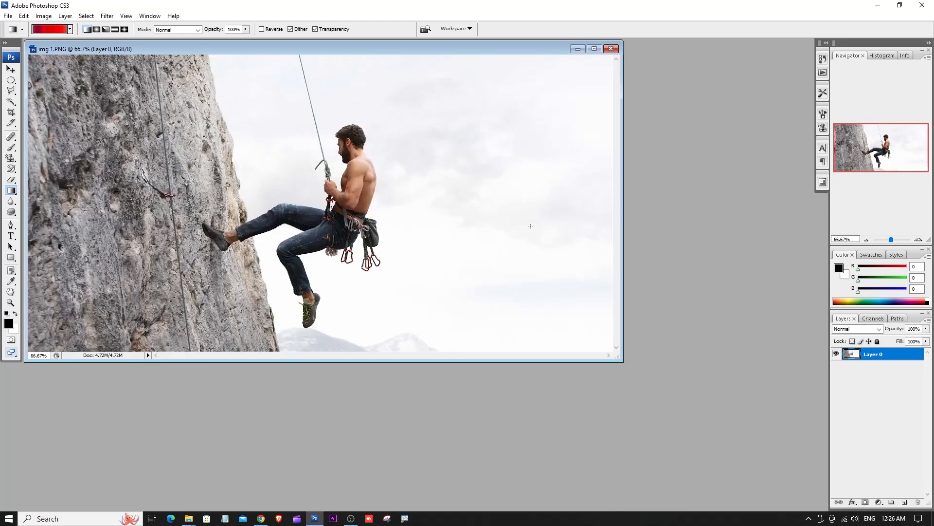
{"action": "key", "text": "f"}
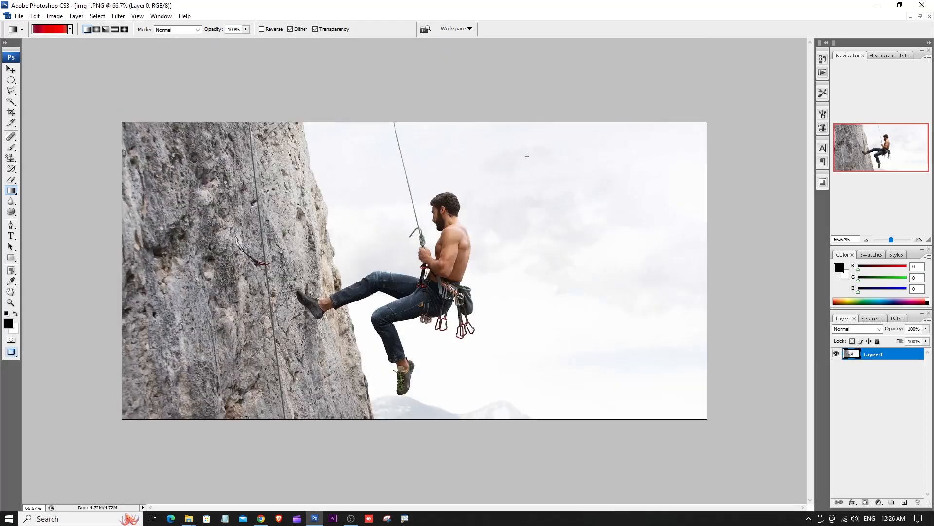
- Try the red noise gradient at 100% opacity from the upper to the lower edge of the climber photo and undo it
{"action": "right_click", "coordinate": [7, 192]}
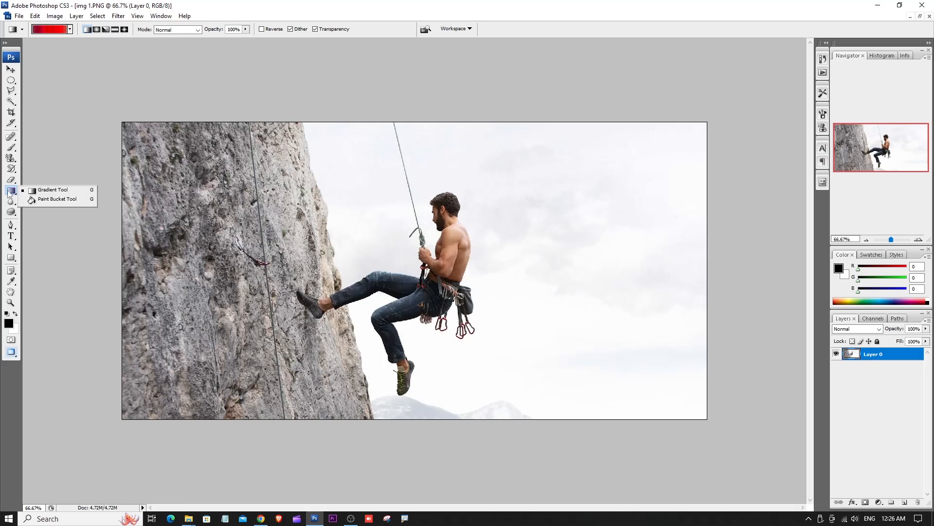
{"action": "left_click", "coordinate": [53, 191]}
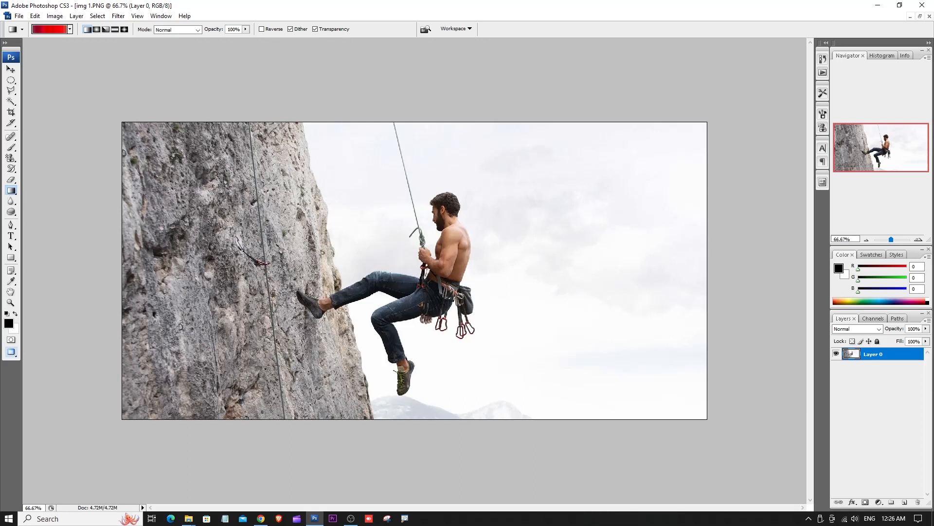
{"action": "left_click_drag", "start_coordinate": [346, 113], "coordinate": [452, 419]}
{"action": "key", "text": "ctrl+z"}
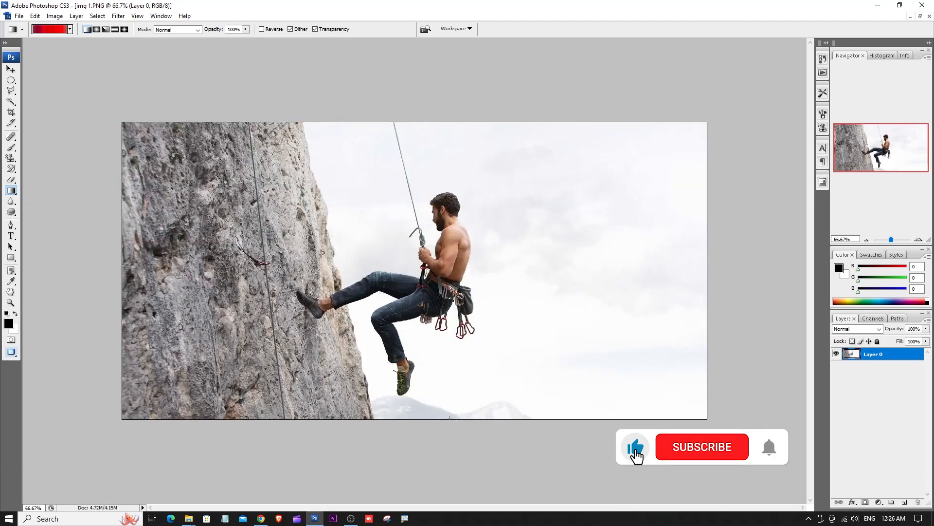
- Replace the current gradient presets with the Simple set without saving the existing ones
{"action": "left_click", "coordinate": [70, 31]}
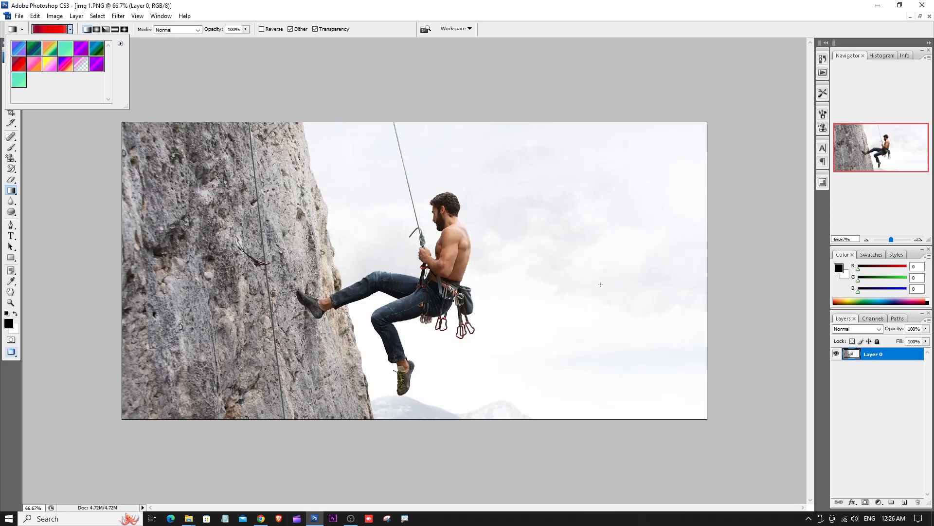
{"action": "left_click", "coordinate": [120, 43]}
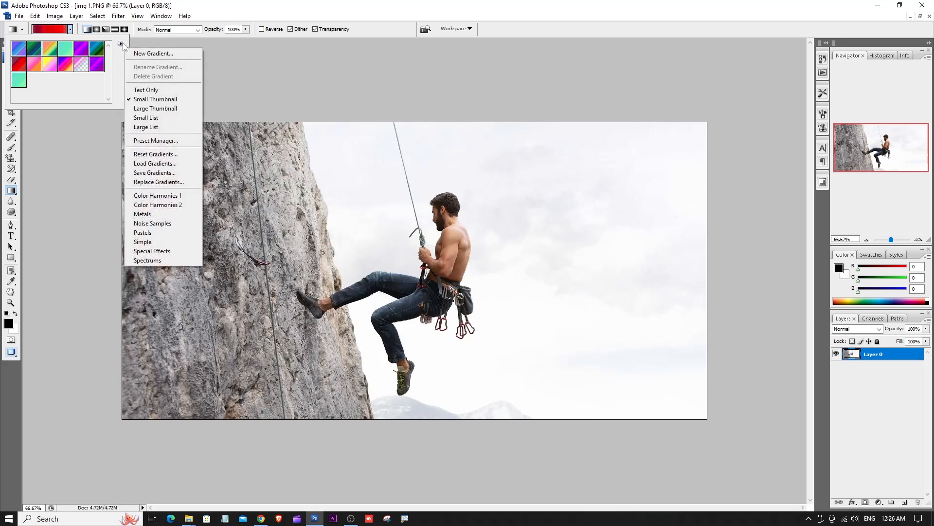
{"action": "left_click", "coordinate": [157, 242]}
{"action": "left_click", "coordinate": [430, 196]}
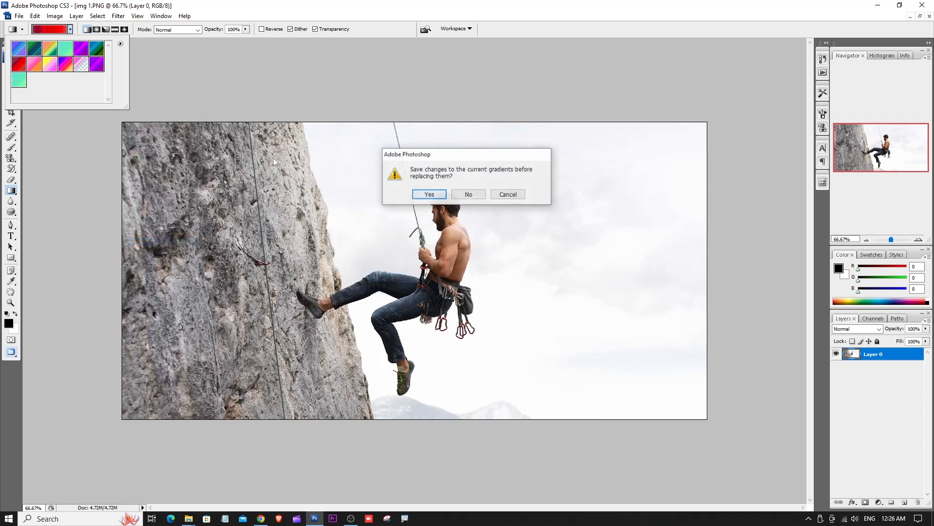
{"action": "left_click", "coordinate": [432, 194]}
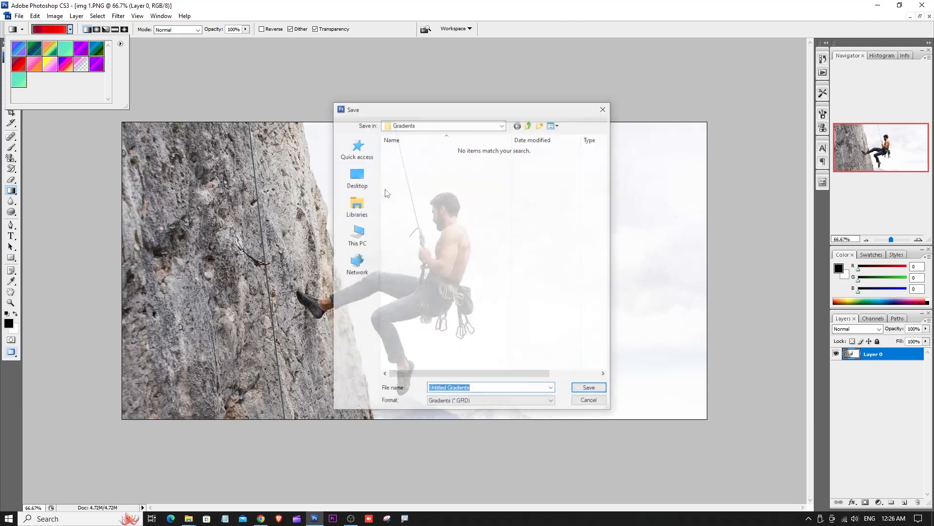
{"action": "left_click", "coordinate": [606, 402]}
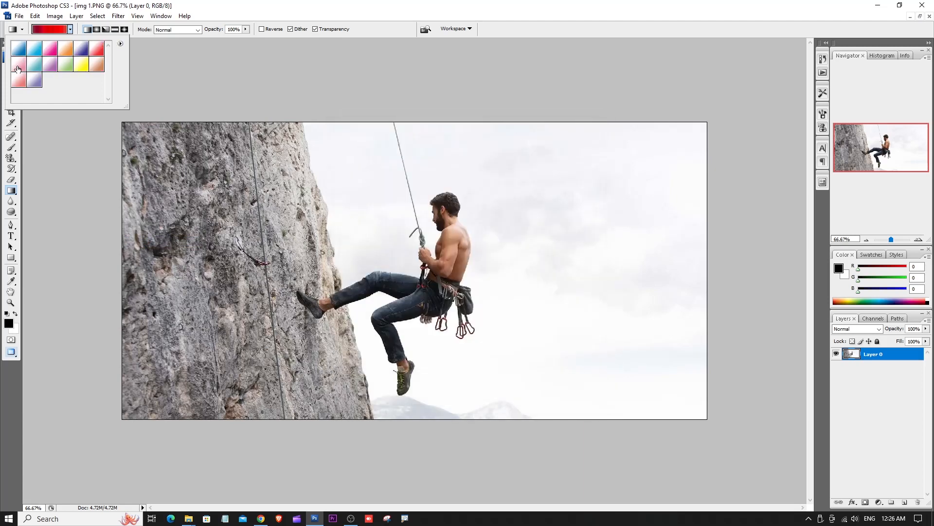
- Choose the light blue and white Simple gradient, try it from the upper to the lower edge of the climber photo, and undo it
{"action": "left_click", "coordinate": [36, 52]}
{"action": "left_click", "coordinate": [87, 191]}
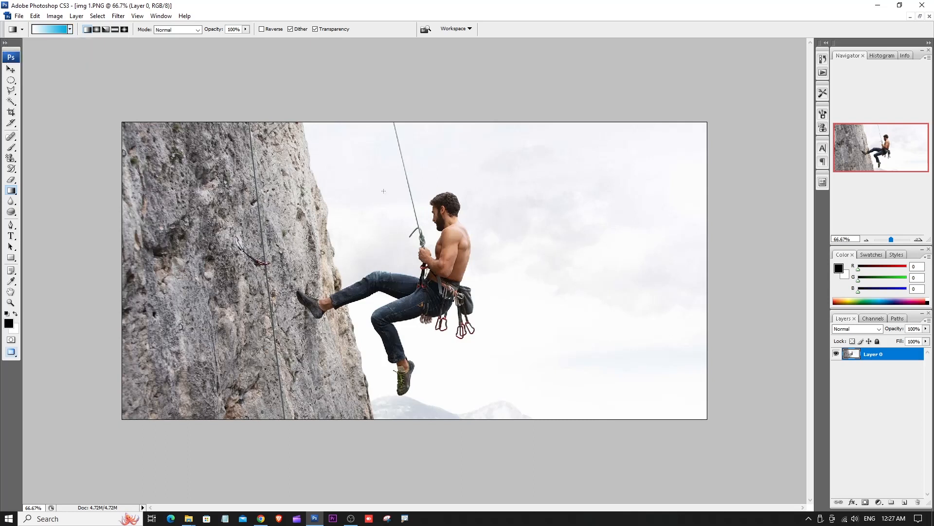
{"action": "left_click_drag", "start_coordinate": [531, 144], "coordinate": [551, 415]}
{"action": "key", "text": "ctrl+z"}
- Try selecting the sky between the rock and the rope with the Magic Wand tool, and deselect it
{"action": "left_click_drag", "start_coordinate": [11, 101], "coordinate": [56, 114]}
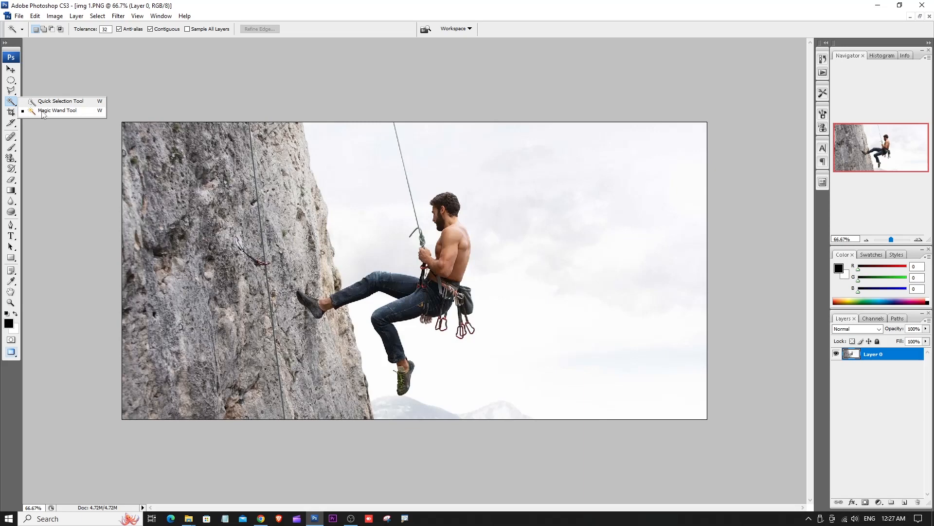
{"action": "left_click", "coordinate": [42, 114]}
{"action": "left_click", "coordinate": [350, 175]}
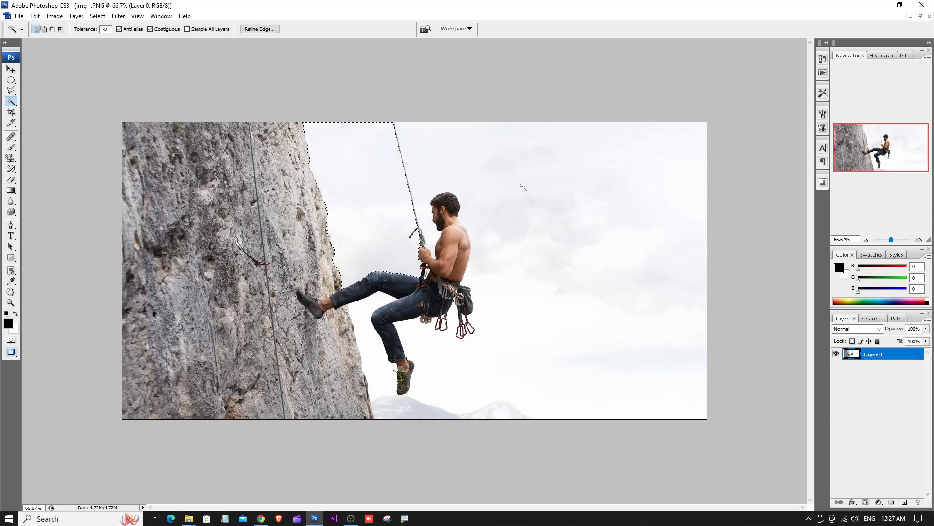
{"action": "key", "text": "shift"}
{"action": "key", "text": "ctrl+d"}
- Duplicate Layer 0 and select the whole sky around the climber on the copy with the Magic Wand tool
{"action": "left_click_drag", "start_coordinate": [891, 358], "coordinate": [904, 502]}
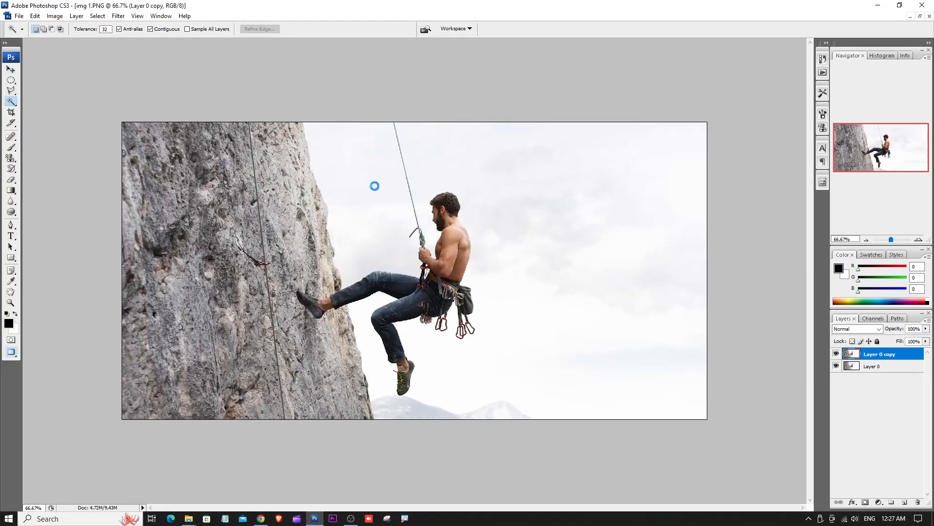
{"action": "left_click", "coordinate": [374, 185]}
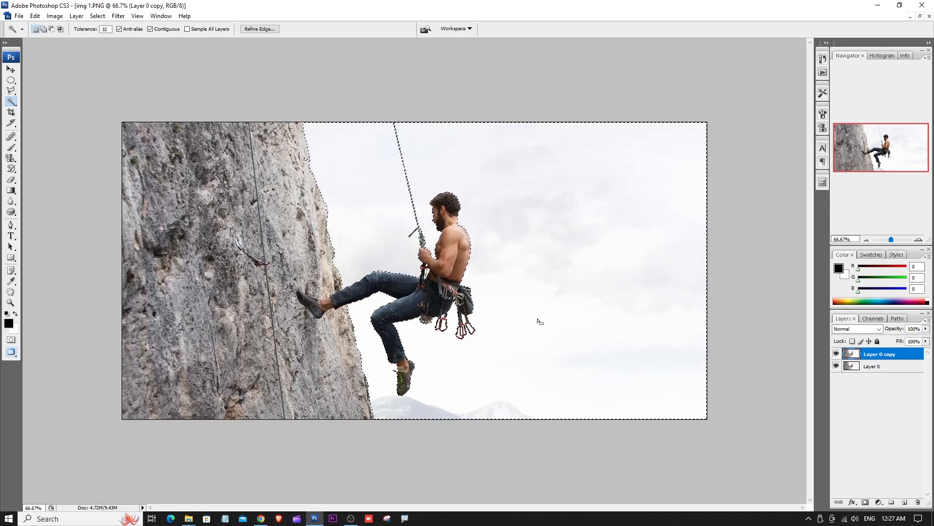
- Fill the selected sky with the light blue gradient from the upper to the lower edge in Normal mode, and deselect it
{"action": "left_click", "coordinate": [10, 190]}
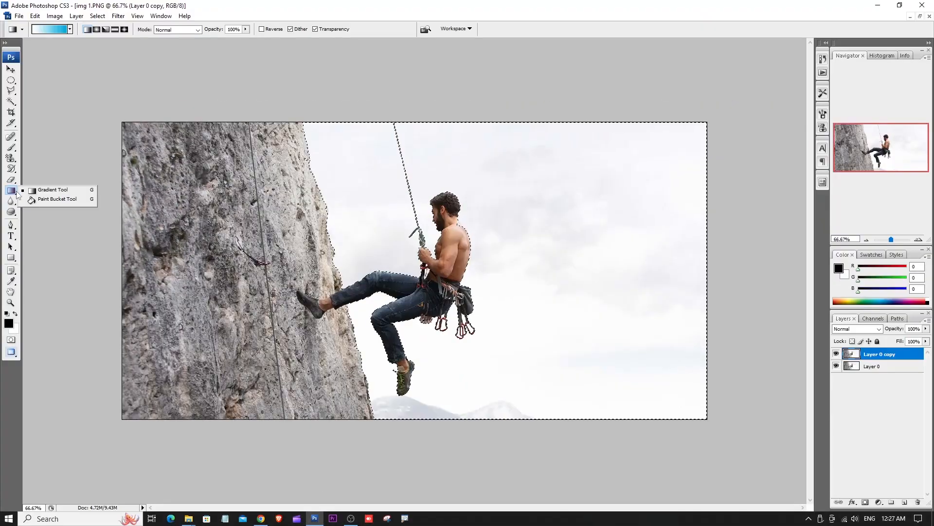
{"action": "left_click", "coordinate": [53, 189]}
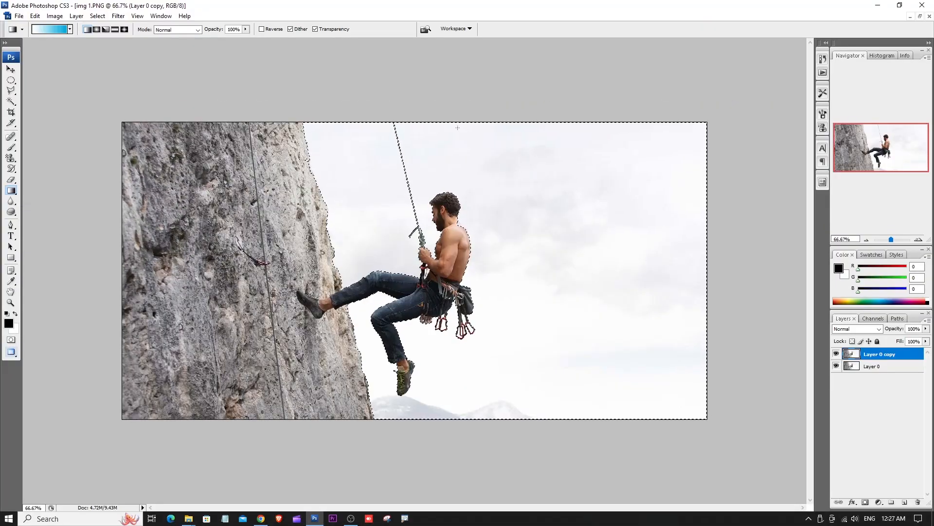
{"action": "left_click_drag", "start_coordinate": [488, 124], "coordinate": [499, 428]}
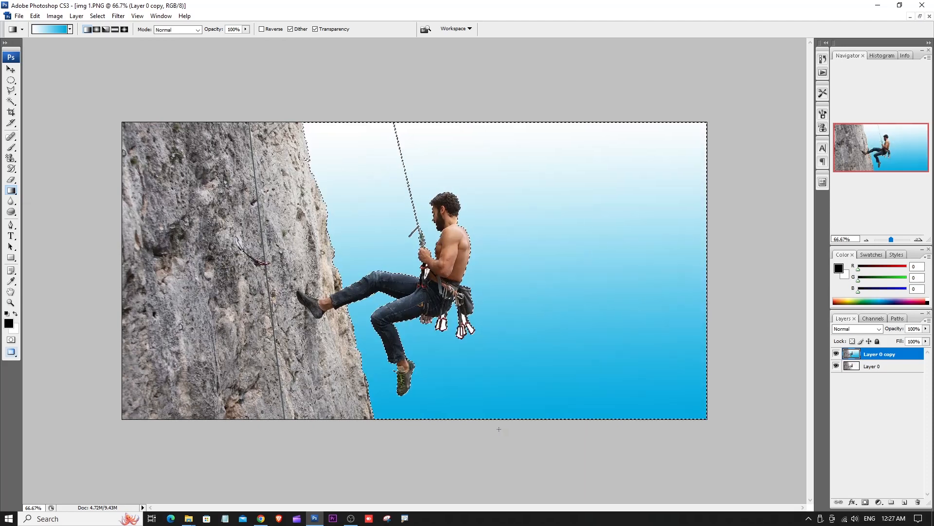
{"action": "key", "text": "ctrl+d"}
- Check the blue sky at 100% zoom without the panels, and undo the gradient back to the selected original sky
{"action": "key", "text": "Tab"}
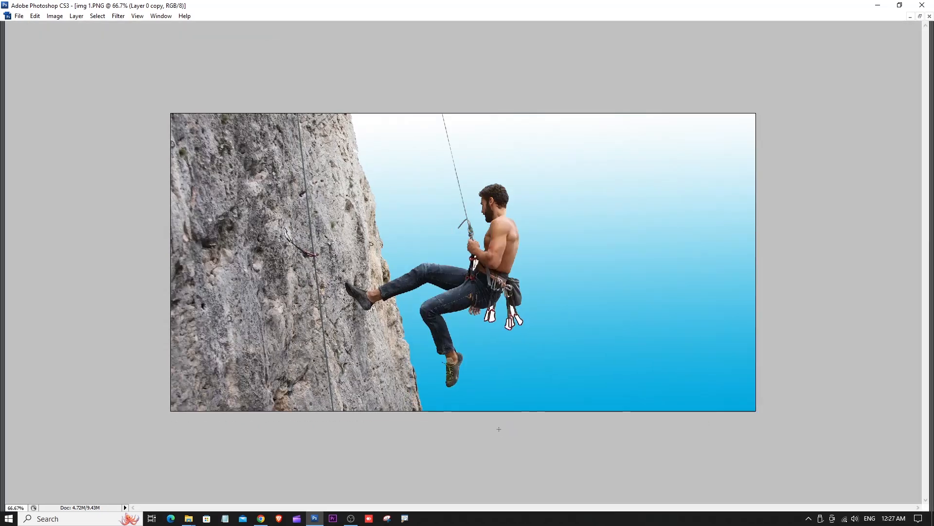
{"action": "key", "text": "ctrl+plus"}
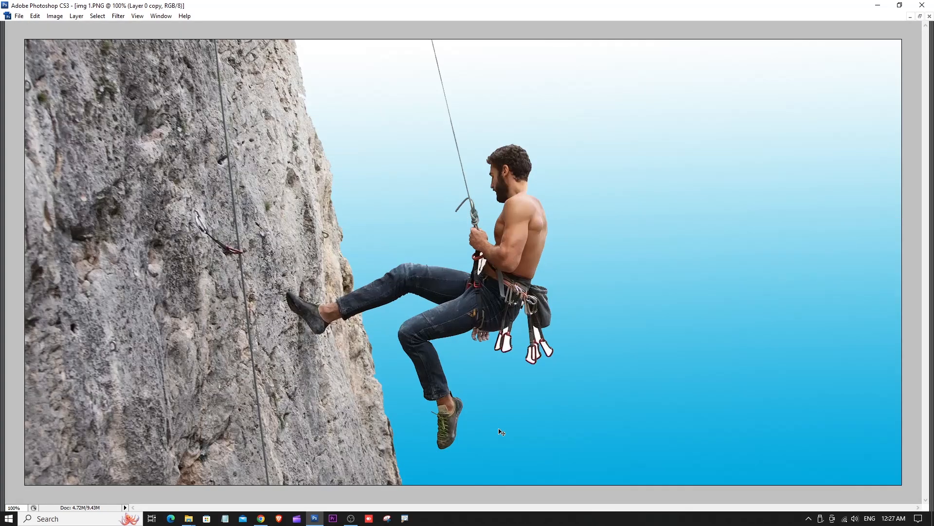
{"action": "key", "text": "ctrl+minus"}
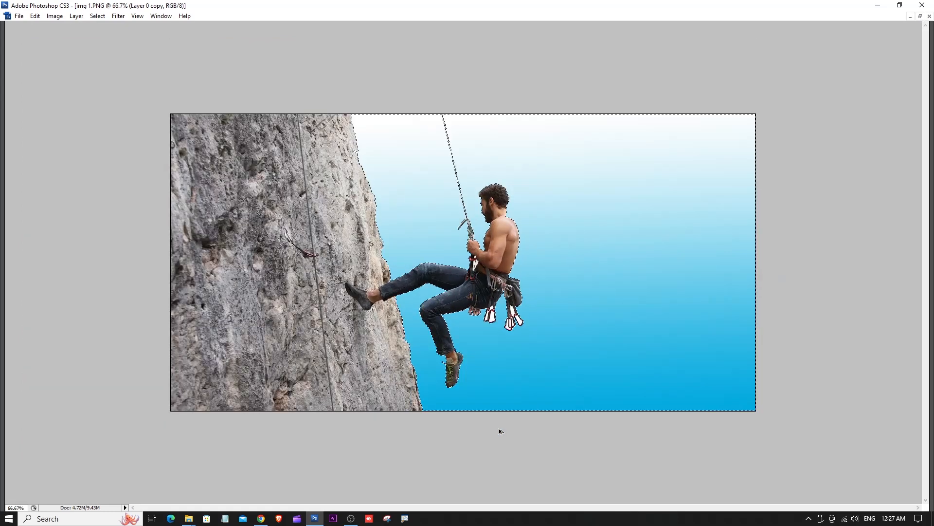
{"action": "key", "text": "ctrl+alt+z"}
{"action": "key", "text": "ctrl+alt+z"}
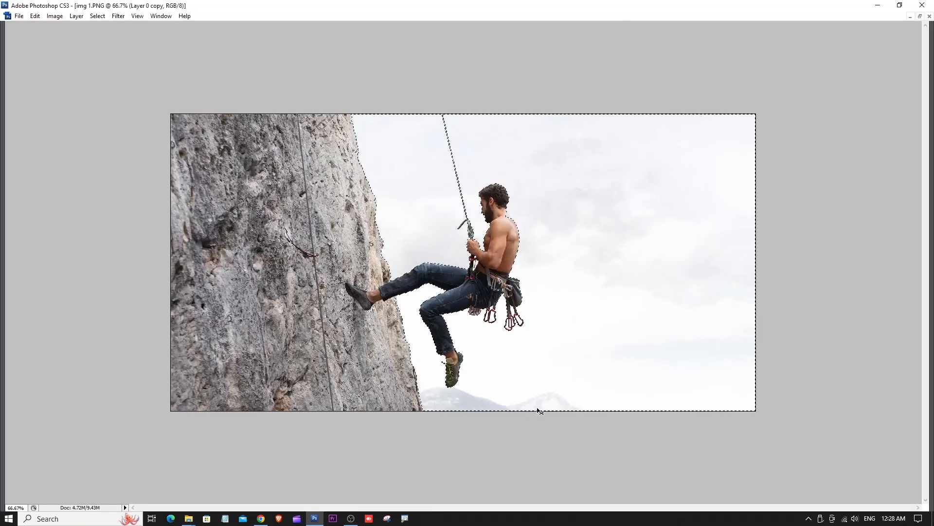
{"action": "key", "text": "Delete"}
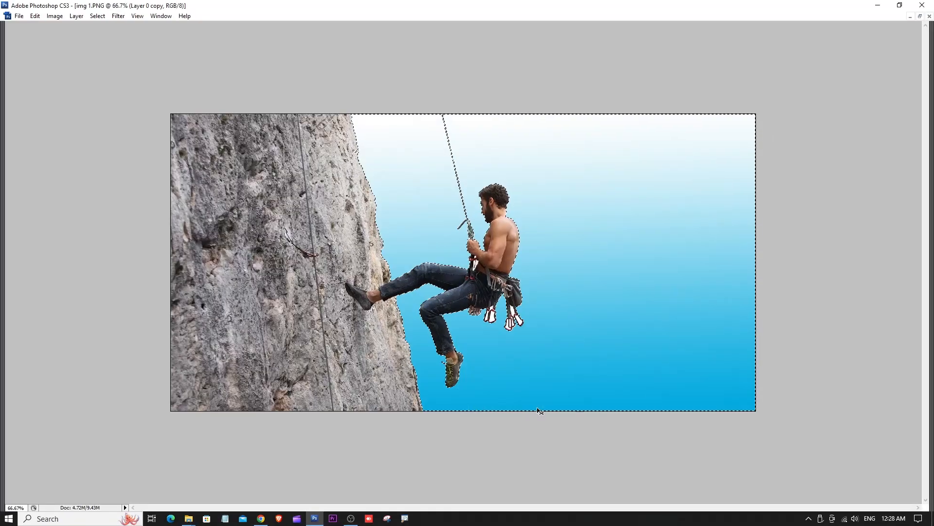
{"action": "key", "text": "ctrl+z"}
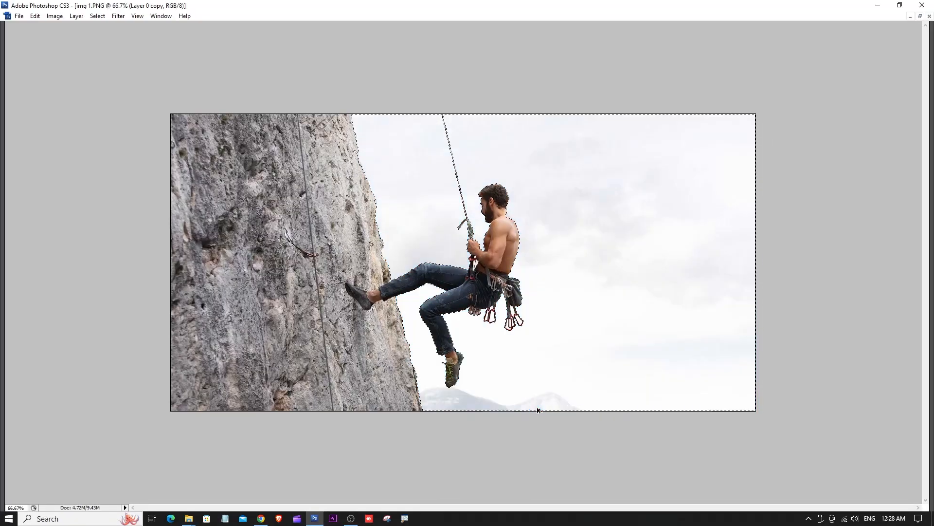
{"action": "key", "text": "Tab"}
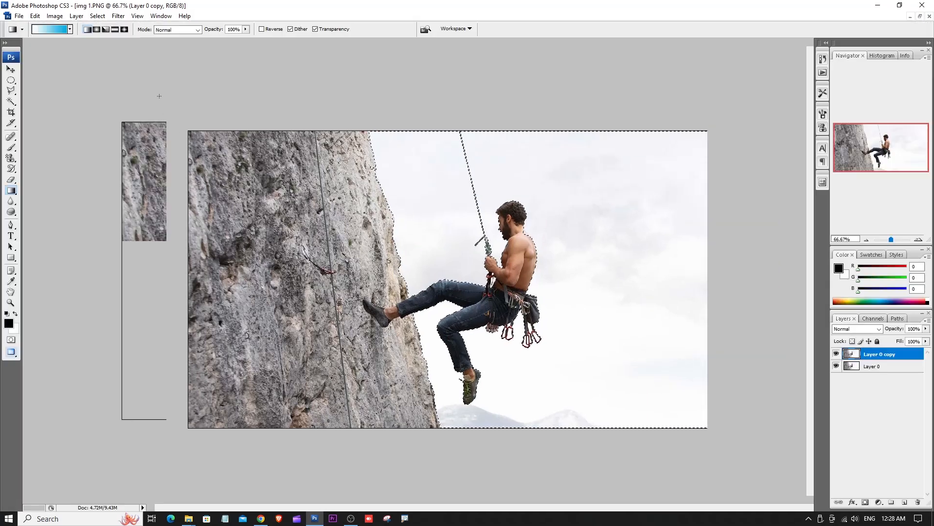
- Set the gradient's blending mode to Multiply, apply it from the sky's upper to lower edge at 100% opacity, and deselect
{"action": "left_click", "coordinate": [173, 30]}
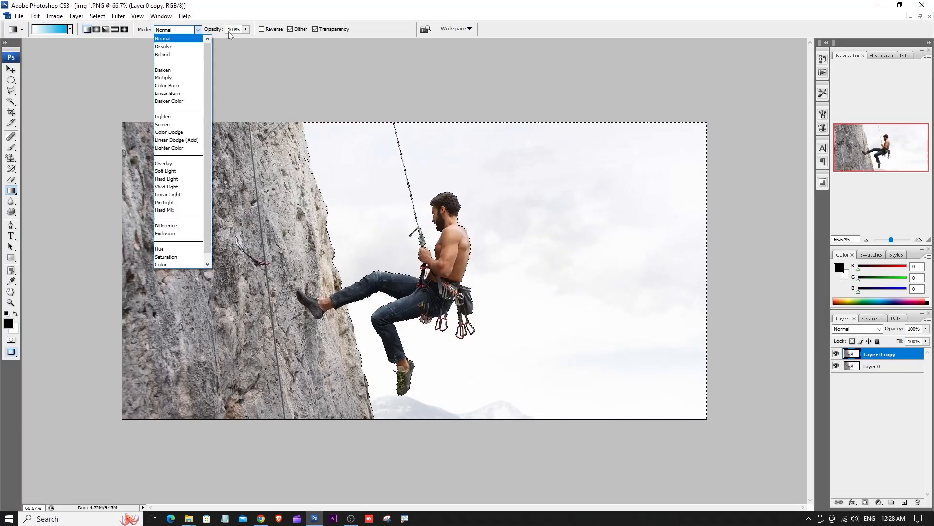
{"action": "left_click", "coordinate": [177, 78]}
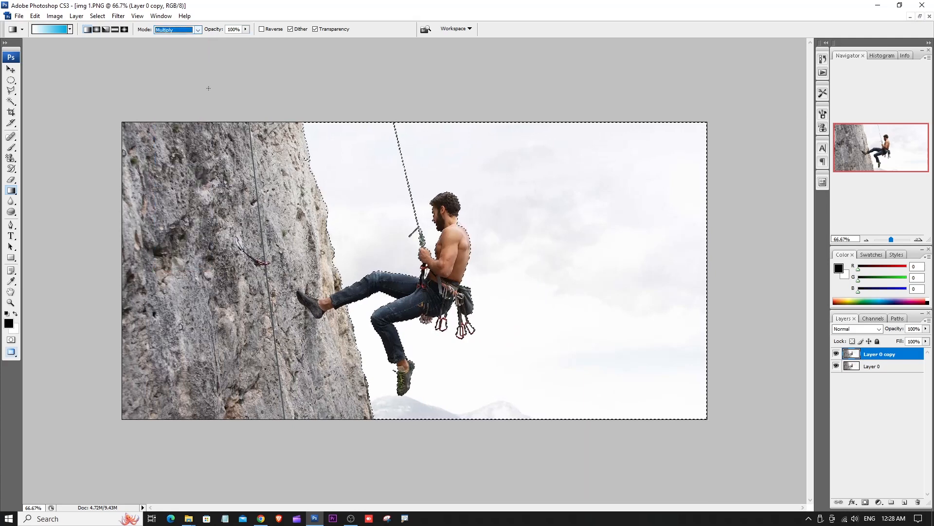
{"action": "left_click_drag", "start_coordinate": [471, 120], "coordinate": [489, 260]}
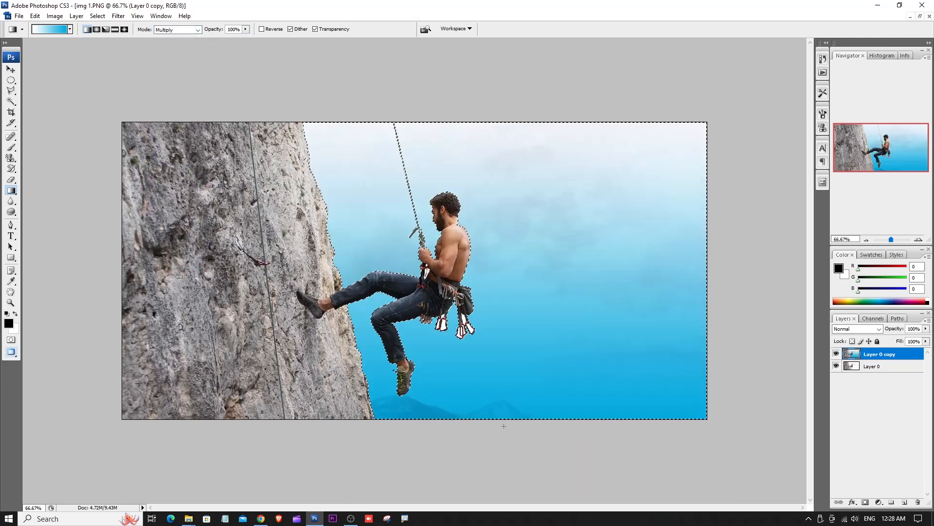
{"action": "key", "text": "ctrl+d"}
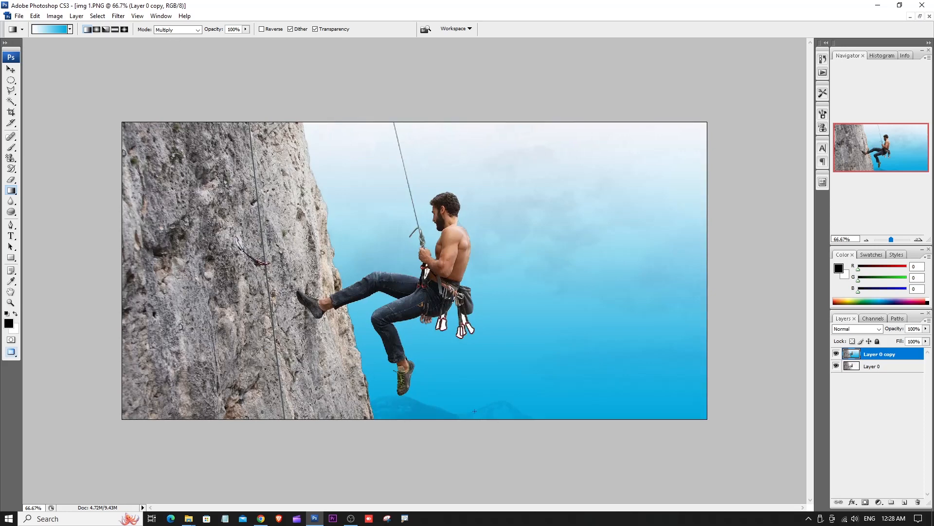
- Preview the Multiply-blended sky full screen on black at 100% zoom without the panels, and bring the panels back
{"action": "key", "text": "v"}
{"action": "key", "text": "Tab"}
{"action": "key", "text": "ctrl+plus"}
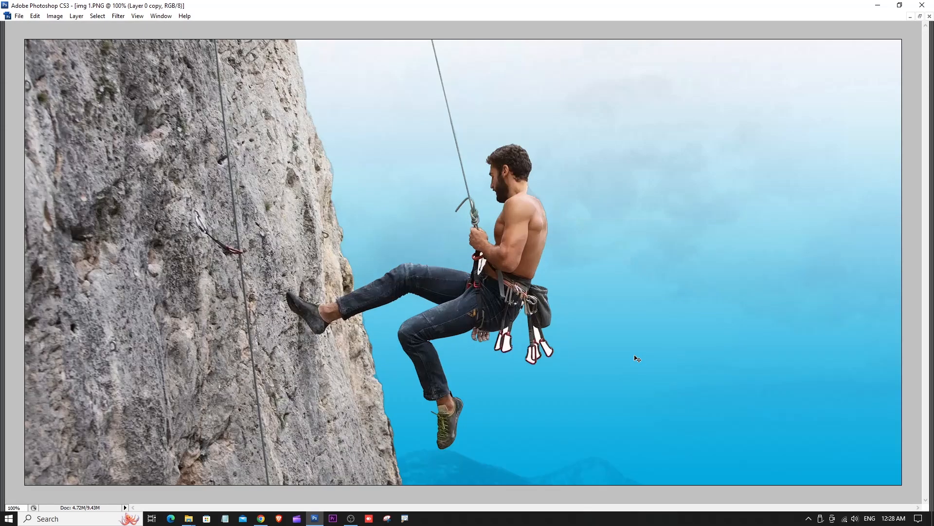
{"action": "key", "text": "f"}
{"action": "key", "text": "f"}
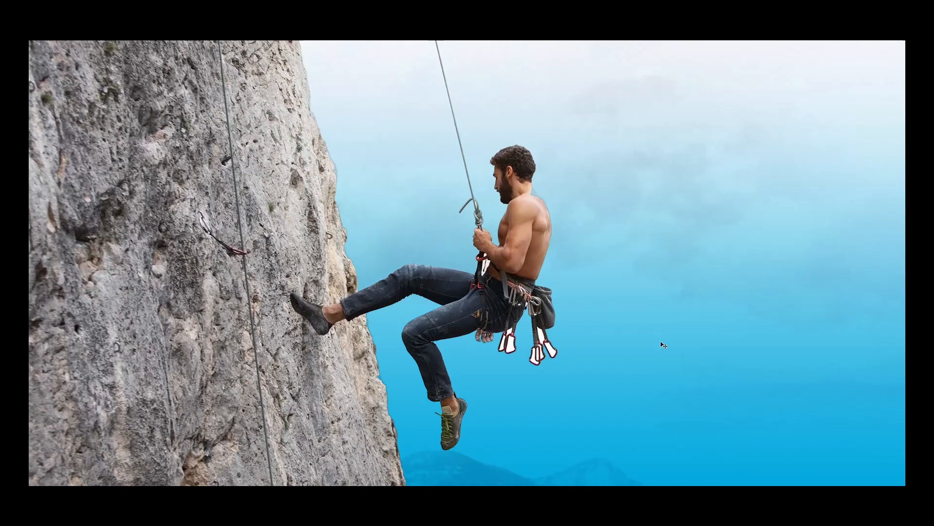
{"action": "key", "text": "Tab"}
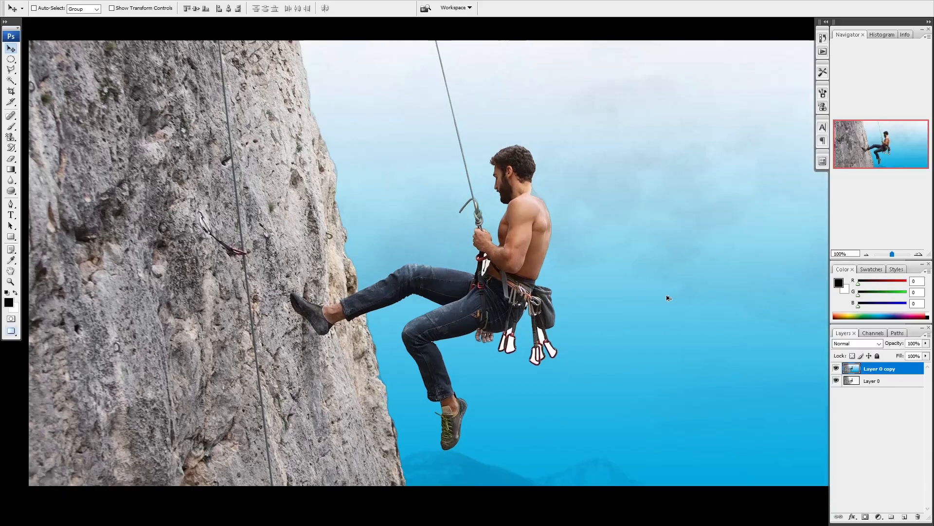
- Undo the full-strength sky gradient and lower the Gradient tool's opacity to 40%
{"action": "key", "text": "ctrl+z"}
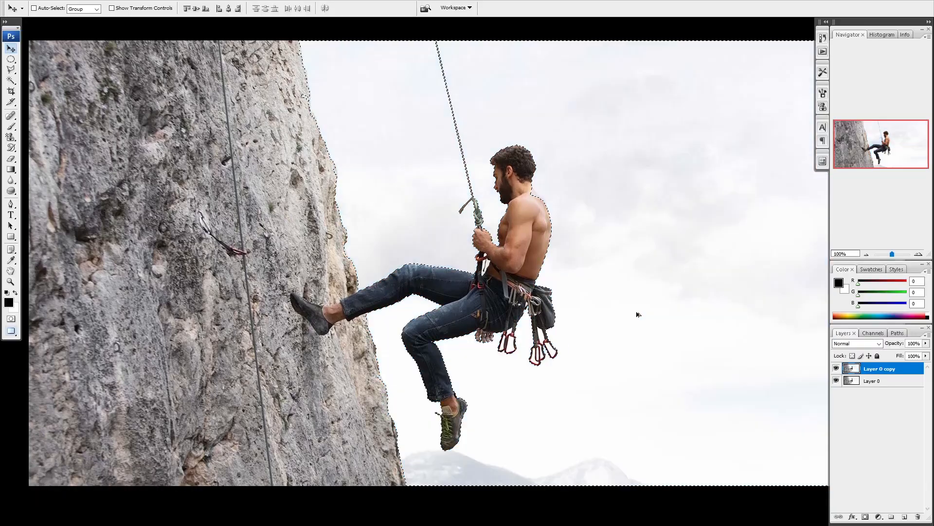
{"action": "left_click", "coordinate": [16, 173]}
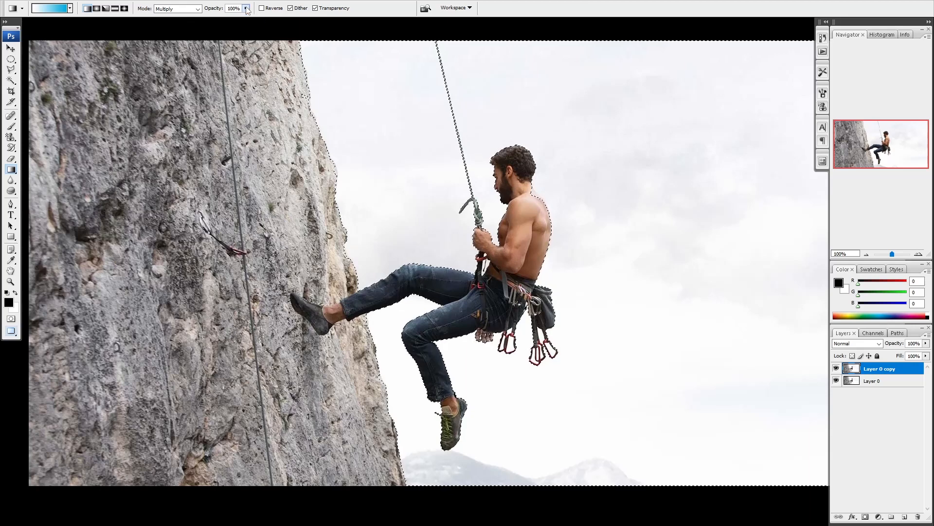
{"action": "left_click", "coordinate": [246, 8]}
{"action": "left_click_drag", "start_coordinate": [225, 20], "coordinate": [228, 20]}
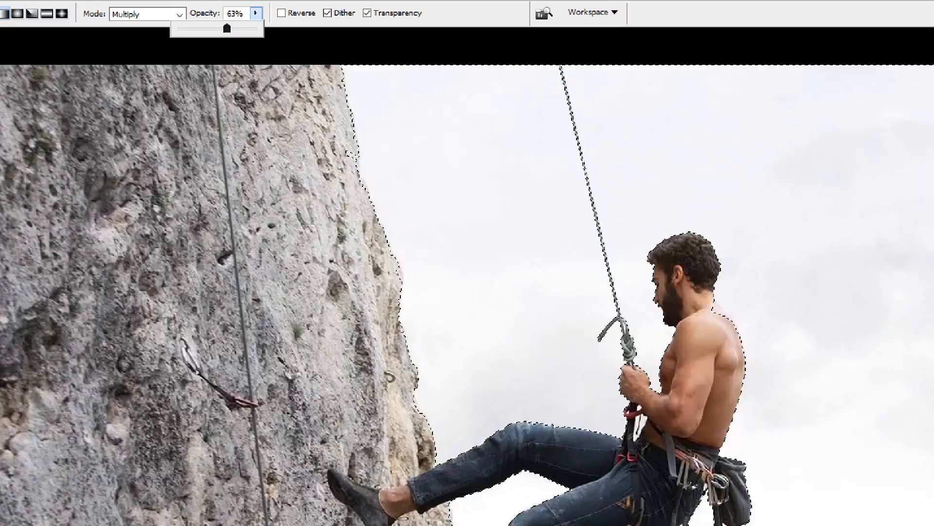
{"action": "key", "text": "Return"}
{"action": "left_click", "coordinate": [246, 8]}
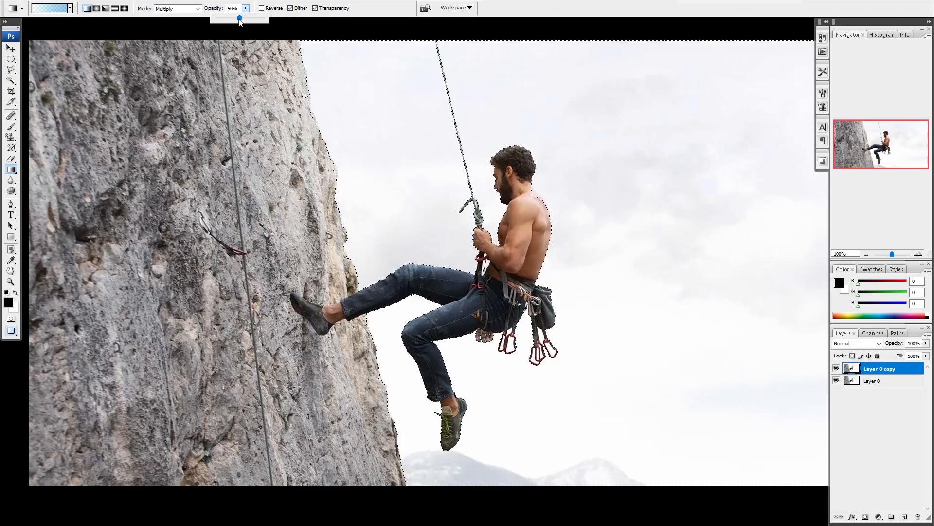
{"action": "left_click_drag", "start_coordinate": [242, 18], "coordinate": [235, 21]}
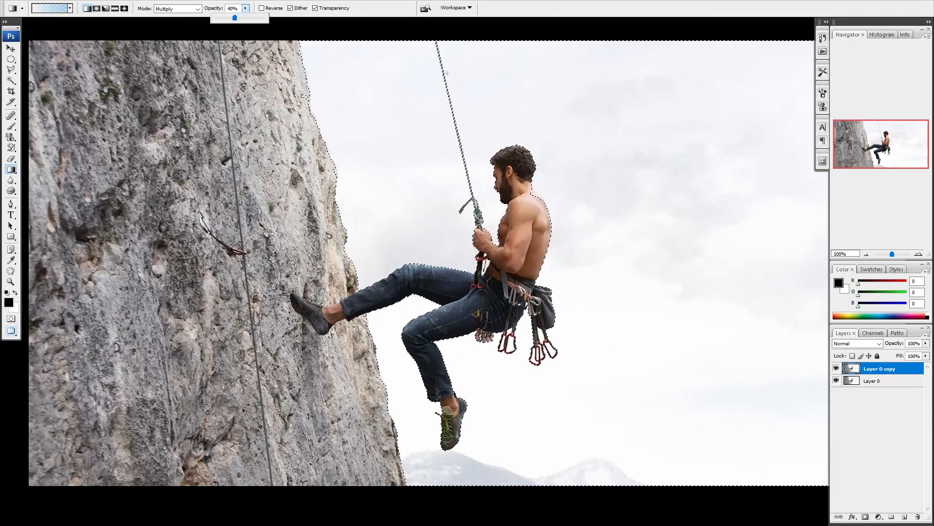
- Apply the 40% Multiply gradient from the sky's upper to lower edge, deselect, and preview the photo without the panels
{"action": "left_click_drag", "start_coordinate": [460, 56], "coordinate": [460, 480]}
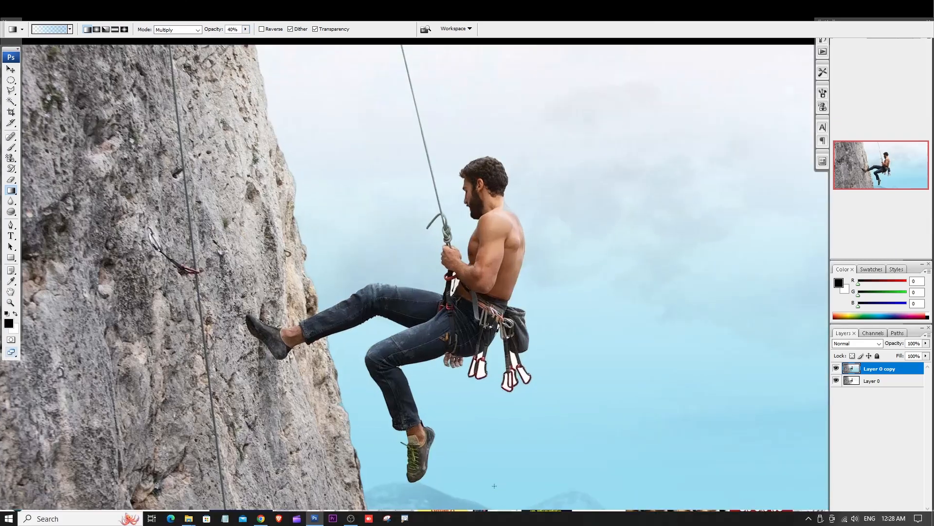
{"action": "key", "text": "f"}
{"action": "key", "text": "f"}
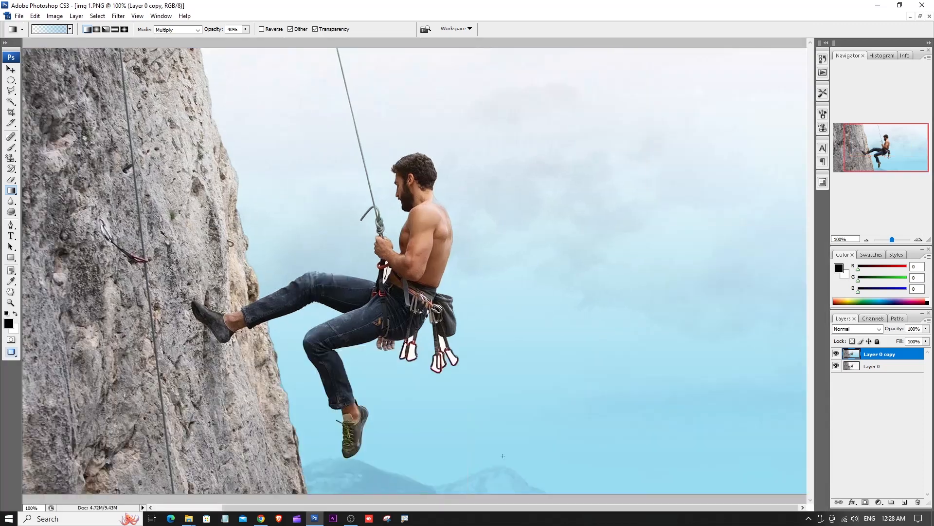
{"action": "key", "text": "Tab"}
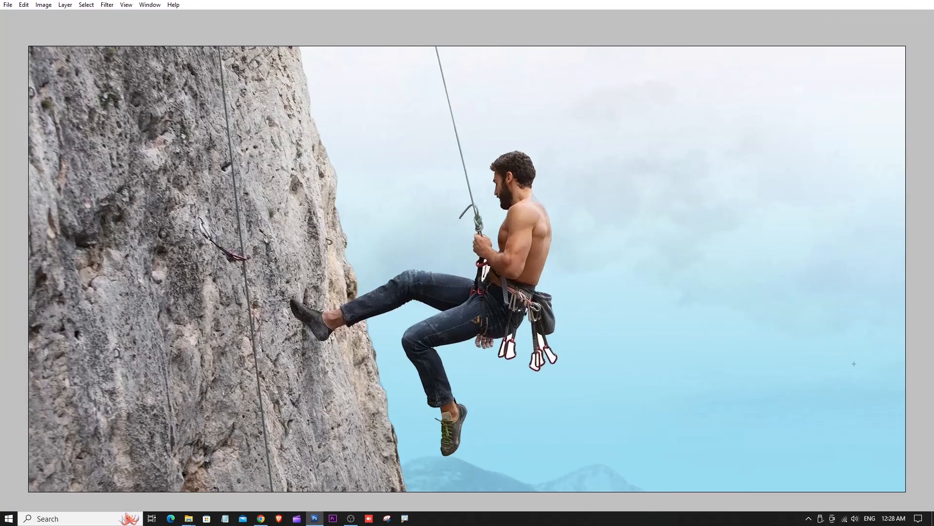
- Compare the sky before and after the gradient by toggling the visibility of Layer 0 copy at 66.67% zoom
{"action": "key", "text": "Tab"}
{"action": "left_click", "coordinate": [837, 355]}
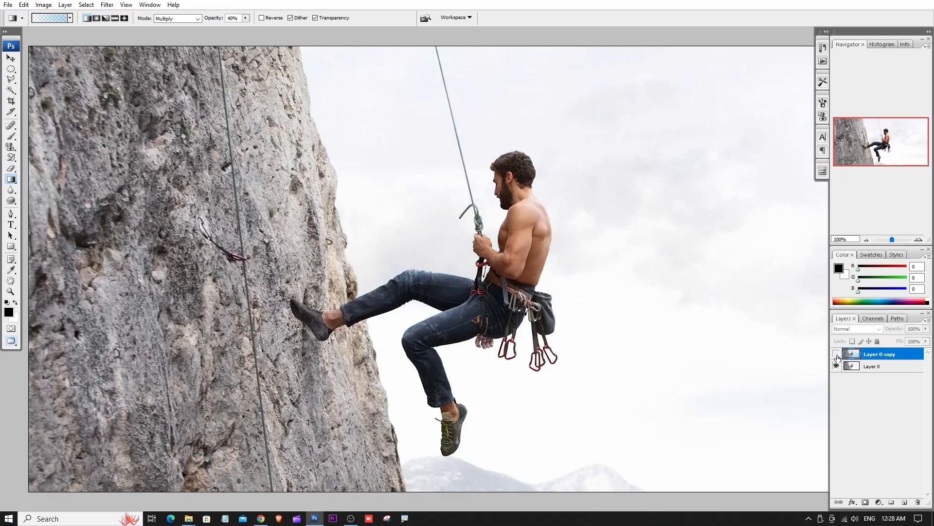
{"action": "key", "text": "ctrl+minus"}
{"action": "left_click", "coordinate": [837, 355]}
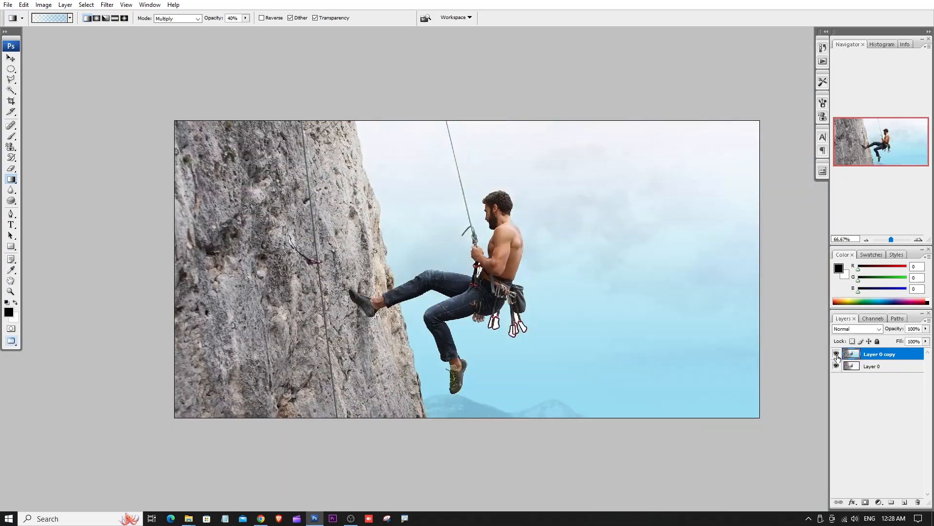
{"action": "left_click", "coordinate": [837, 355]}
{"action": "left_click", "coordinate": [837, 354]}
{"action": "left_click", "coordinate": [836, 354]}
- Choose the Rectangular Marquee variant, switch to the Move tool, and cycle the screen modes back to the view with the title bar
{"action": "left_click_drag", "start_coordinate": [10, 68], "coordinate": [42, 72]}
{"action": "key", "text": "shift+m"}
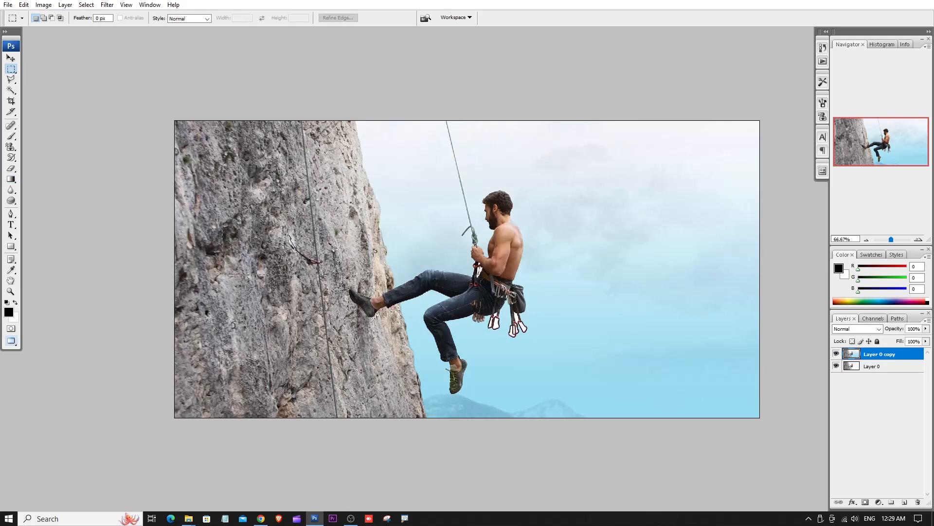
{"action": "key", "text": "v"}
{"action": "key", "text": "f"}
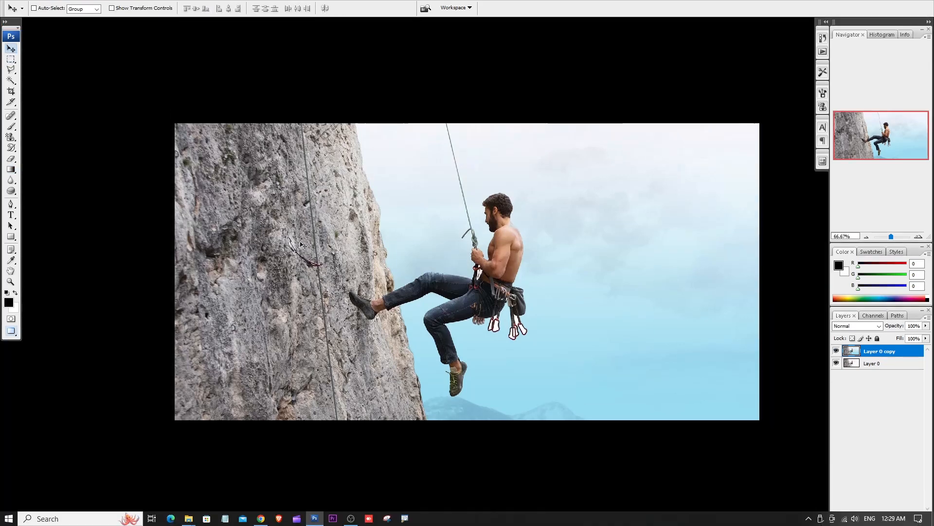
{"action": "key", "text": "f"}
{"action": "key", "text": "f"}
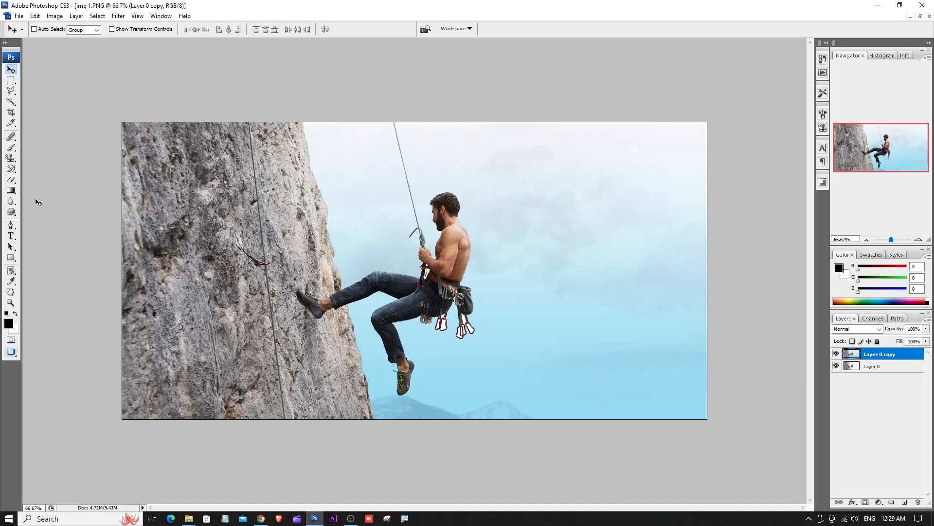
- Switch the Gradient tool slot to the Paint Bucket tool and reposition the floating img 1.PNG window towards the middle of the workspace
{"action": "left_click_drag", "start_coordinate": [11, 190], "coordinate": [43, 201]}
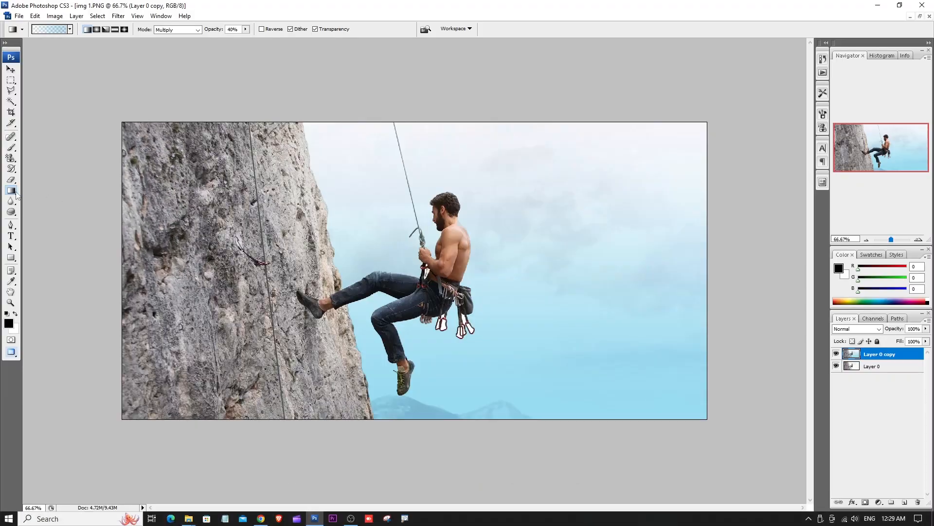
{"action": "mouse_move", "coordinate": [17, 194]}
{"action": "left_mouse_down"}
{"action": "mouse_move", "coordinate": [43, 193]}
{"action": "mouse_move", "coordinate": [49, 203]}
{"action": "left_mouse_up"}
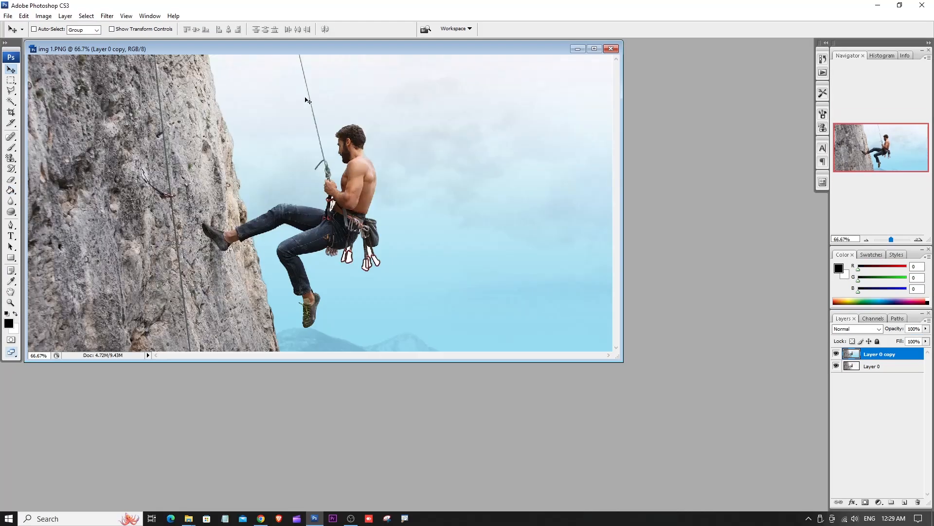
{"action": "left_click_drag", "start_coordinate": [308, 53], "coordinate": [439, 169]}
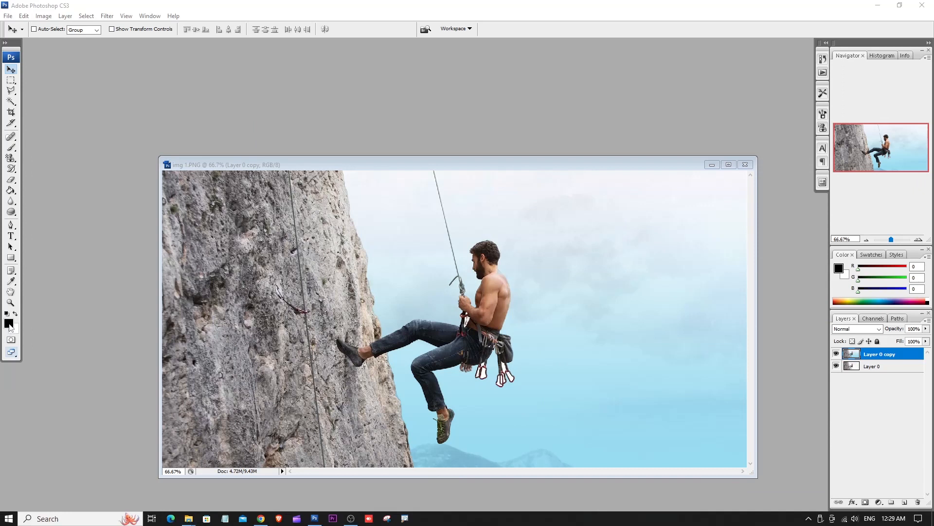
- Set the foreground color to the blue 0969d5
{"action": "left_click", "coordinate": [9, 325]}
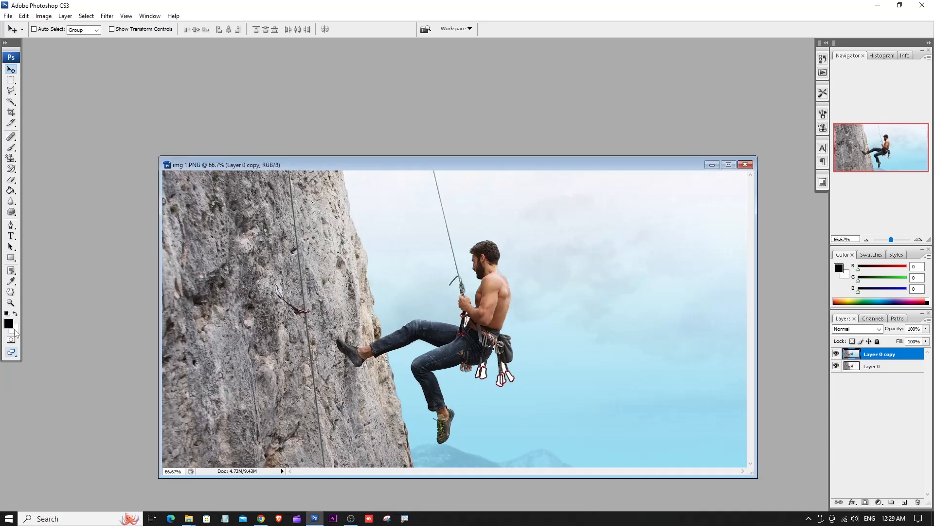
{"action": "left_click", "coordinate": [7, 325]}
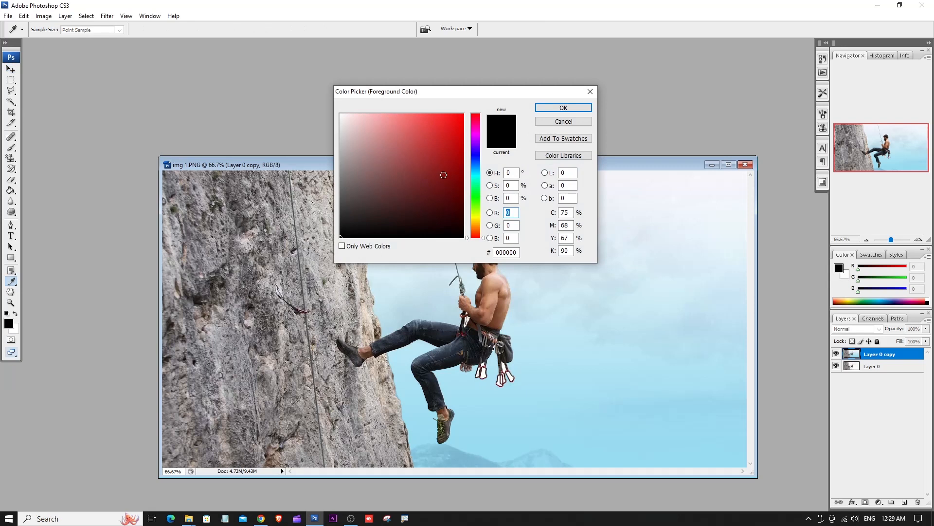
{"action": "left_click", "coordinate": [475, 165]}
{"action": "left_click_drag", "start_coordinate": [458, 139], "coordinate": [459, 134]}
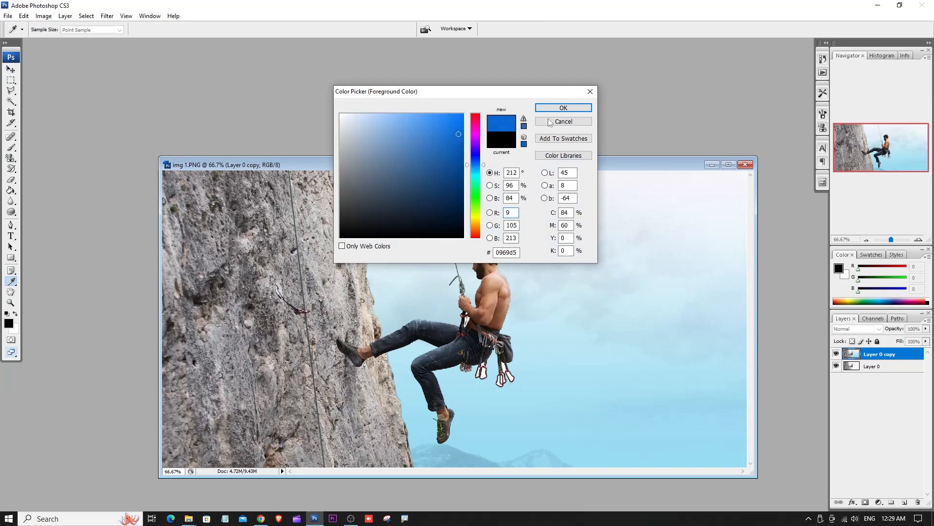
{"action": "left_click", "coordinate": [558, 105]}
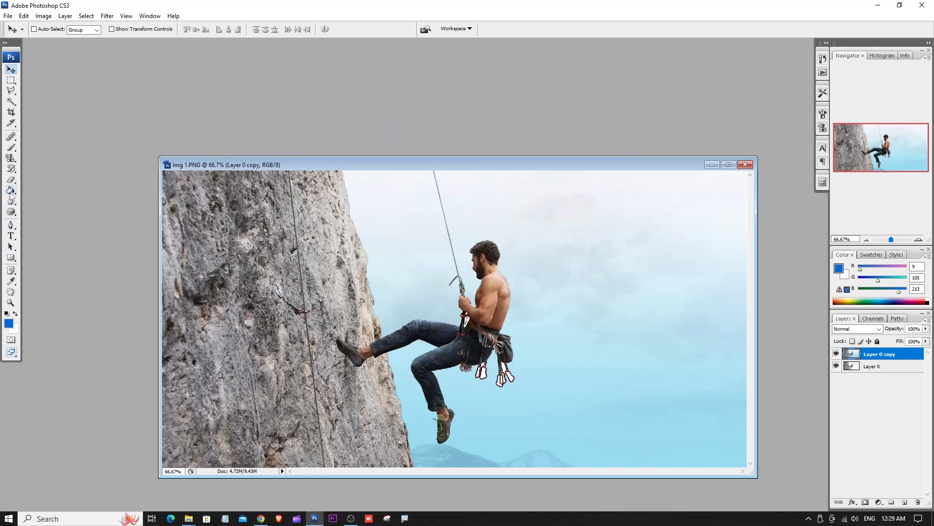
- Set the Paint Bucket tool's fill source to Foreground and move the climber photo window clear for filling
{"action": "left_click_drag", "start_coordinate": [10, 190], "coordinate": [47, 201]}
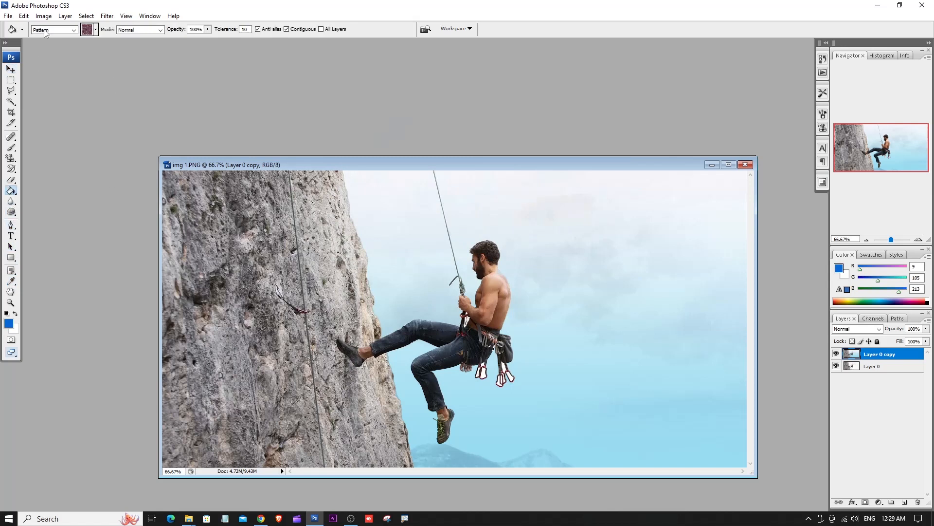
{"action": "left_click", "coordinate": [48, 30]}
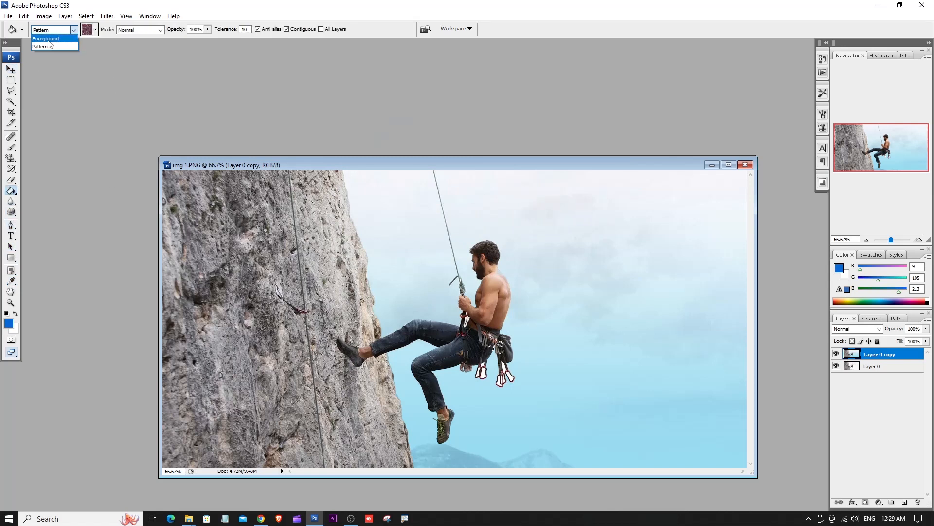
{"action": "left_click", "coordinate": [49, 40]}
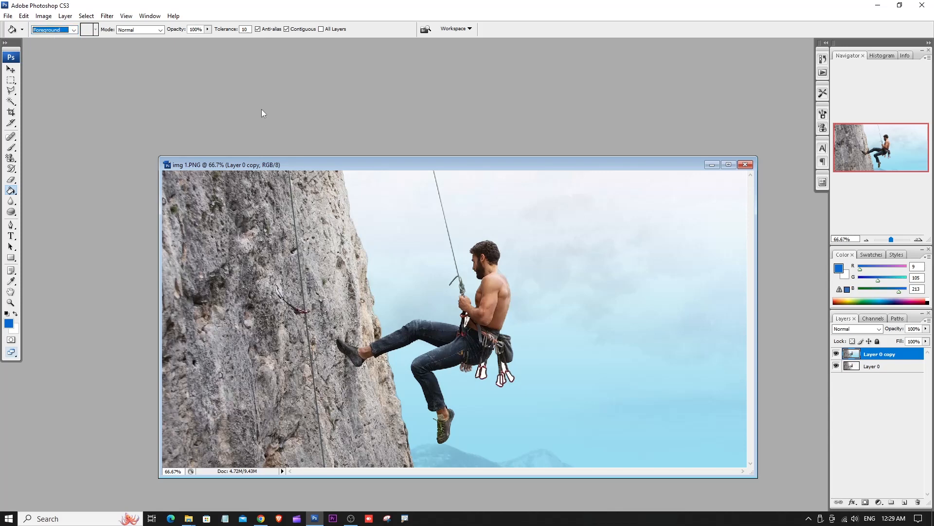
{"action": "left_click_drag", "start_coordinate": [362, 170], "coordinate": [256, 129]}
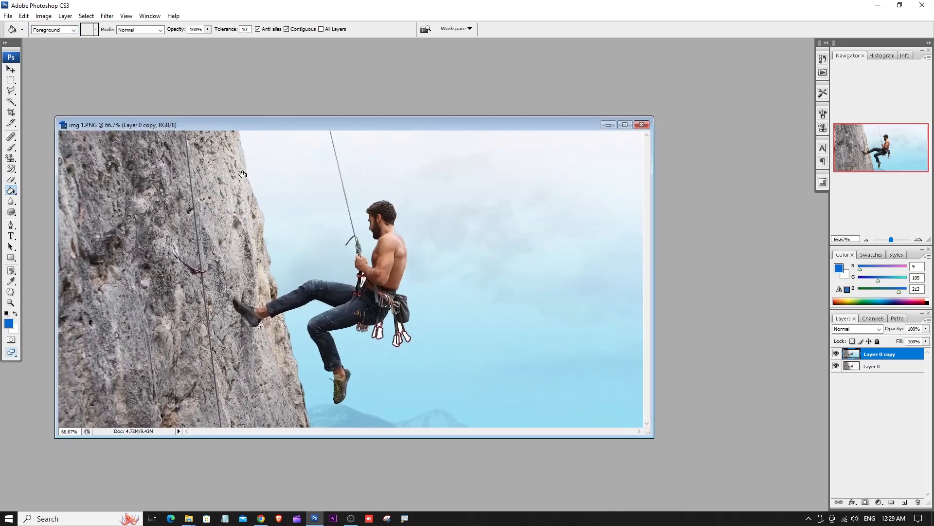
- Try filling several sky areas around the climber with the blue foreground color at tolerance 10, and undo the fills
{"action": "left_click", "coordinate": [294, 164]}
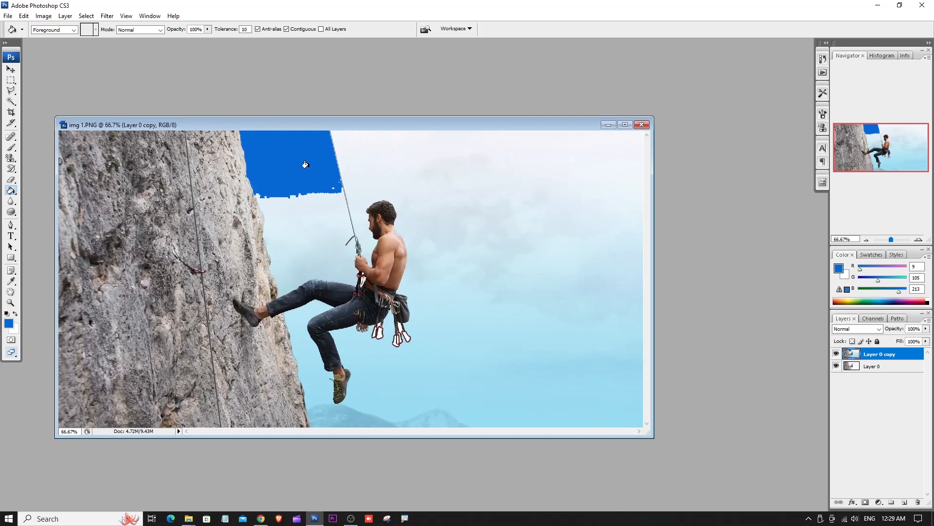
{"action": "left_click", "coordinate": [379, 160]}
{"action": "left_click", "coordinate": [440, 233]}
{"action": "left_click", "coordinate": [292, 223]}
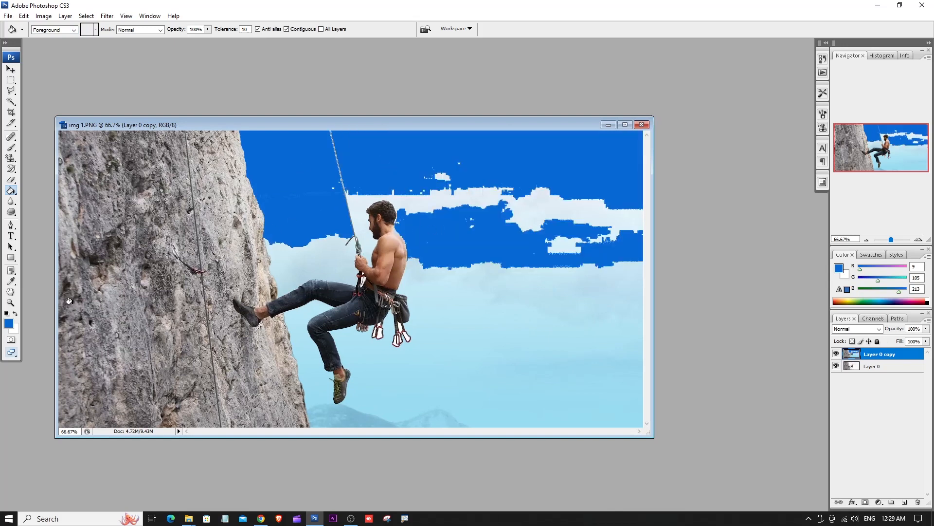
{"action": "key", "text": "ctrl+alt+z"}
{"action": "key", "text": "ctrl+alt+z"}
{"action": "key", "text": "ctrl+alt+z"}
{"action": "key", "text": "ctrl+alt+z"}
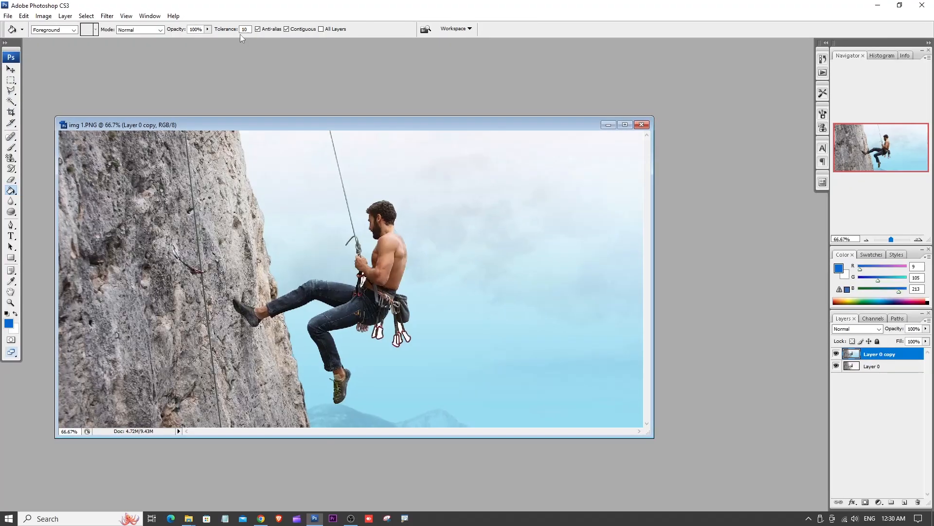
- Set the Paint Bucket's tolerance to 50 and fill all sky areas around the climber with the blue foreground color
{"action": "left_click", "coordinate": [239, 57]}
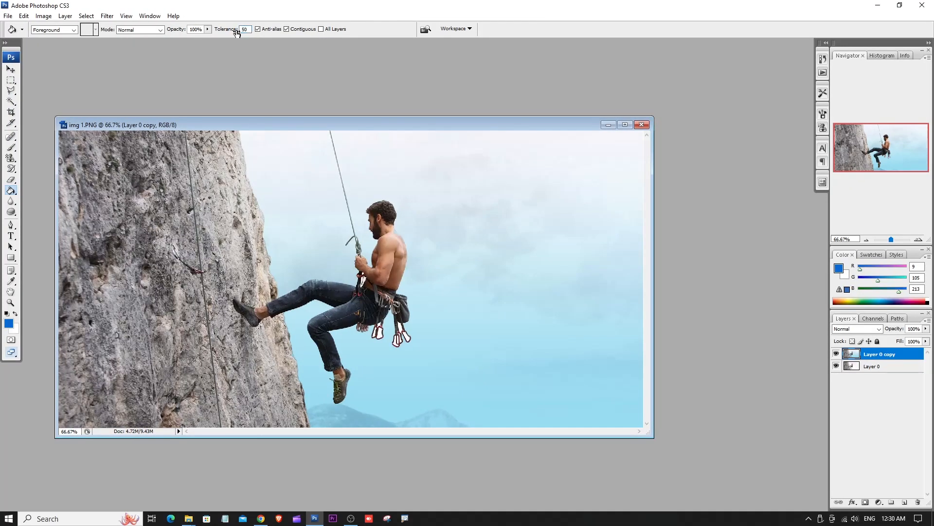
{"action": "left_click", "coordinate": [300, 166]}
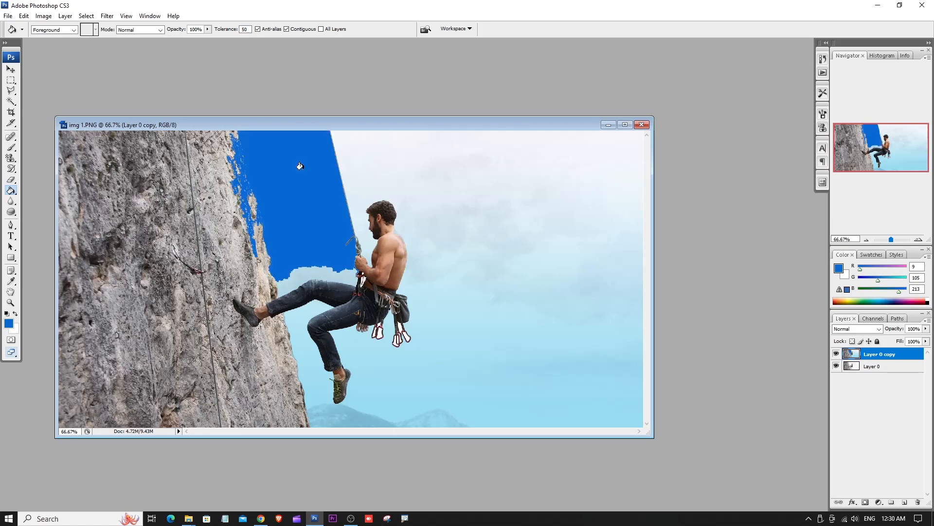
{"action": "left_click", "coordinate": [412, 163]}
{"action": "left_click", "coordinate": [482, 372]}
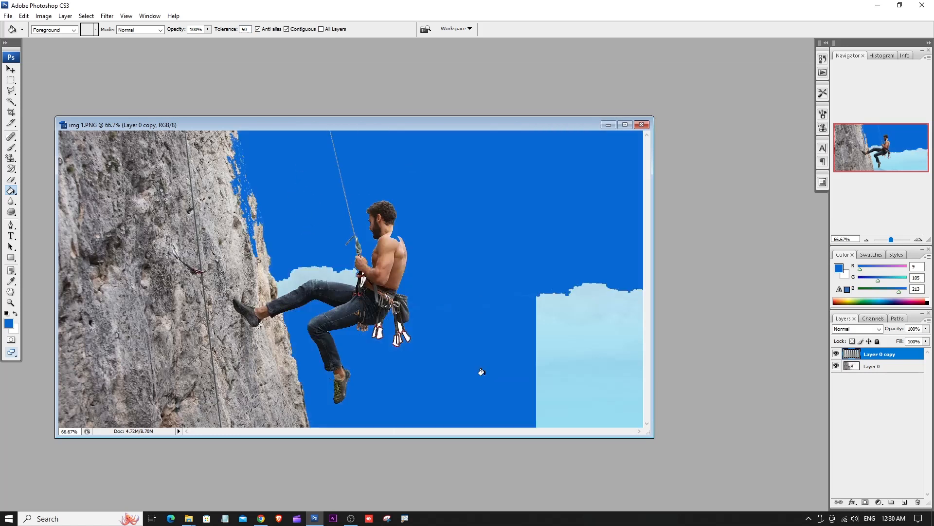
{"action": "left_click", "coordinate": [309, 272]}
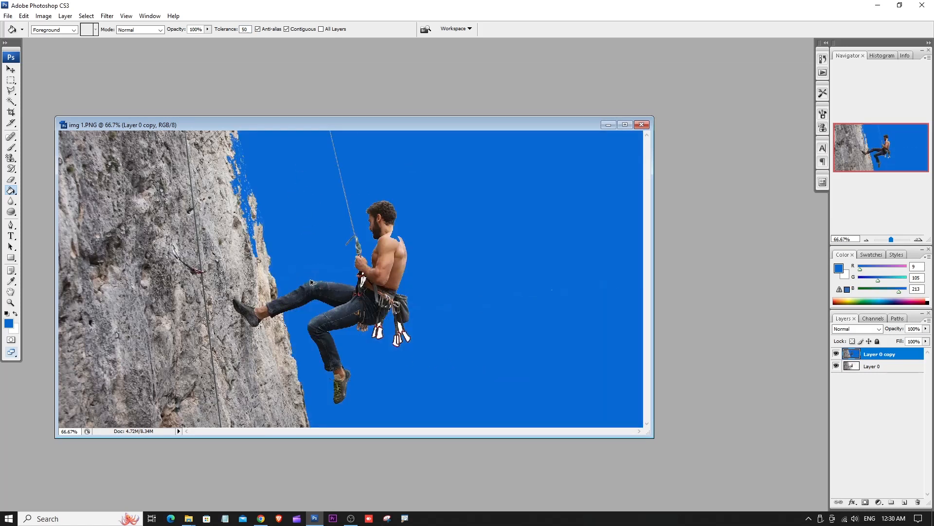
- Undo all the blue sky fills made at tolerance 50
{"action": "key", "text": "ctrl+alt+z"}
{"action": "key", "text": "ctrl+alt+z"}
{"action": "key", "text": "ctrl+alt+z"}
{"action": "key", "text": "ctrl+alt+z"}
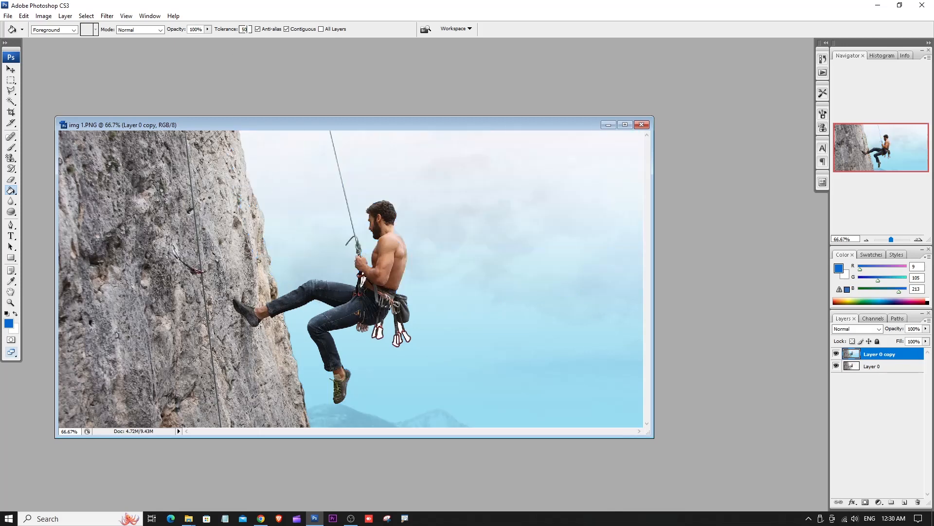
{"action": "key", "text": "ctrl+o"}
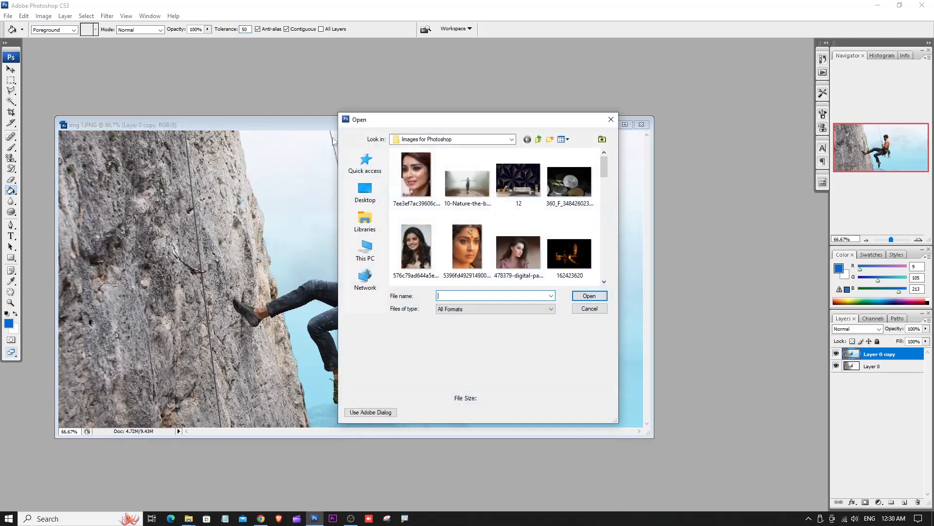
{"action": "double_click", "coordinate": [466, 251]}
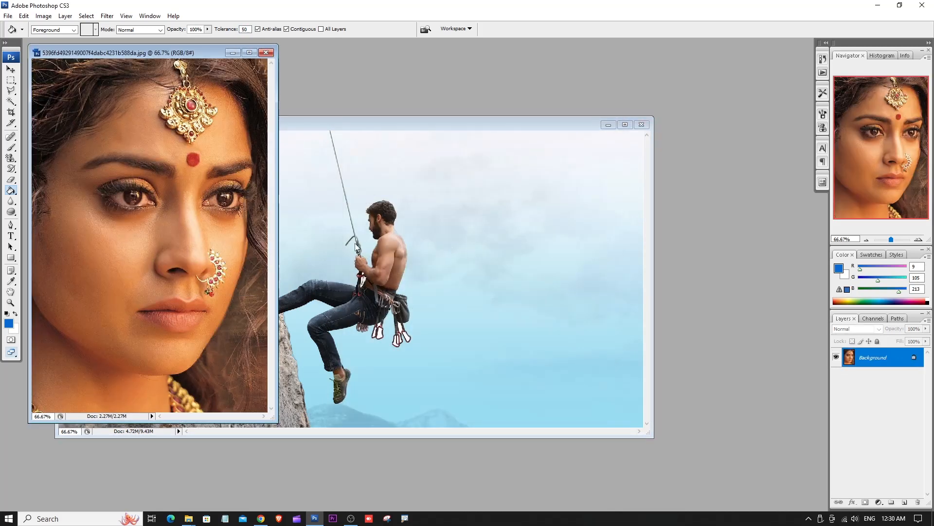
{"action": "left_click", "coordinate": [216, 61]}
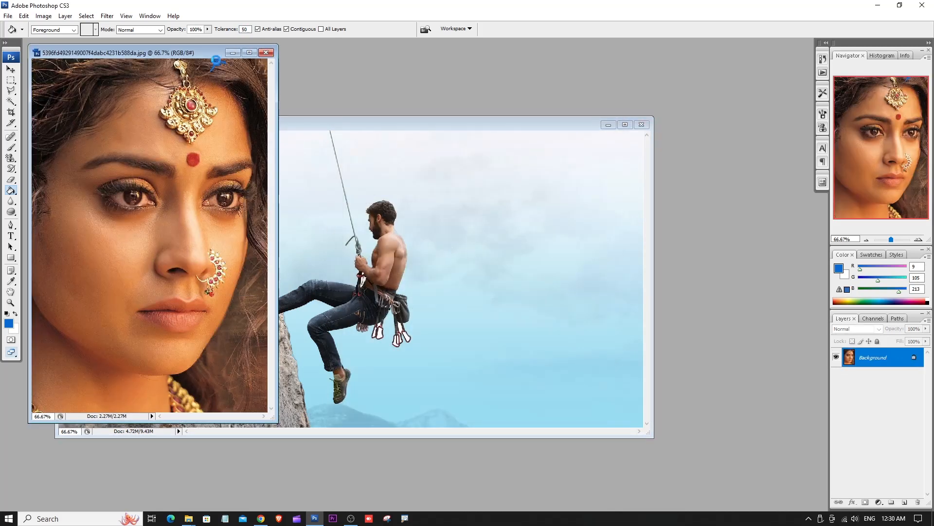
{"action": "left_click", "coordinate": [271, 58]}
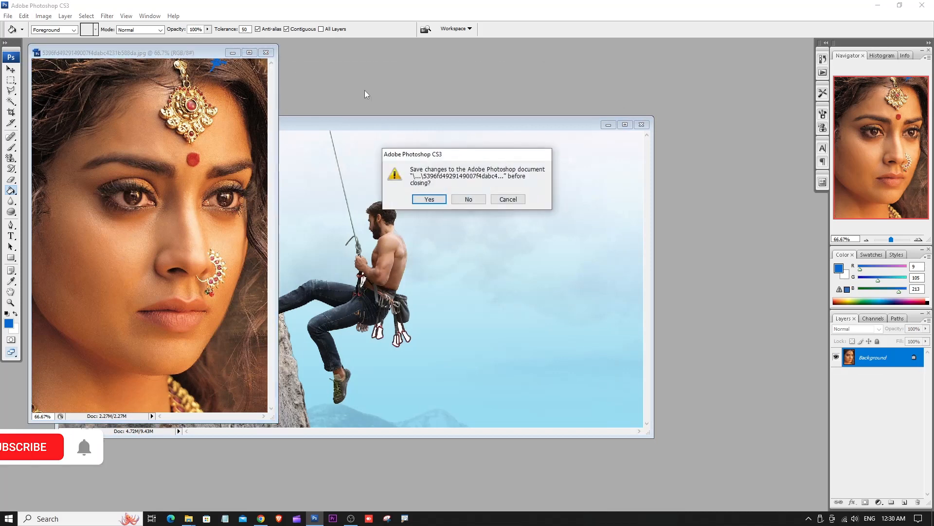
{"action": "left_click", "coordinate": [471, 198]}
- Open wp2561623-hd-actress-wallpaper.jpg and magnify the bindi between the eyebrows at 300%
{"action": "key", "text": "ctrl+o"}
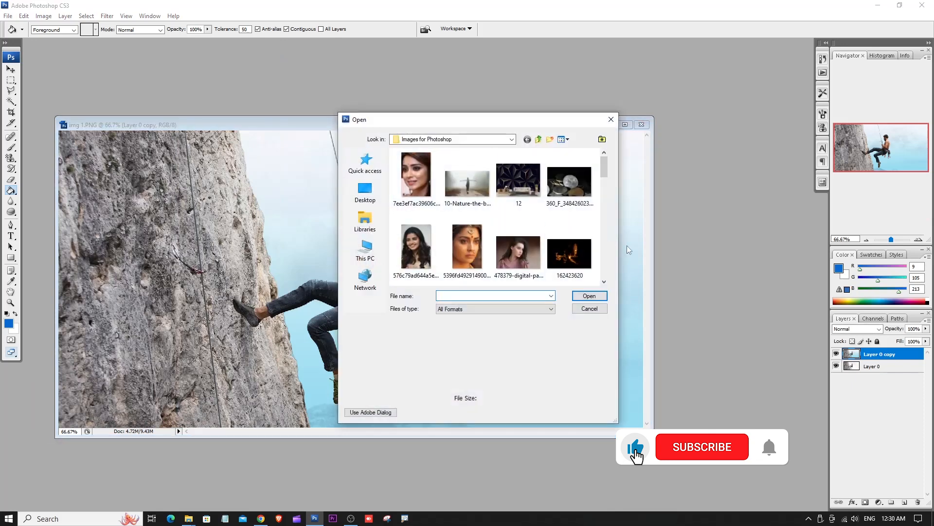
{"action": "left_click_drag", "start_coordinate": [605, 165], "coordinate": [609, 271]}
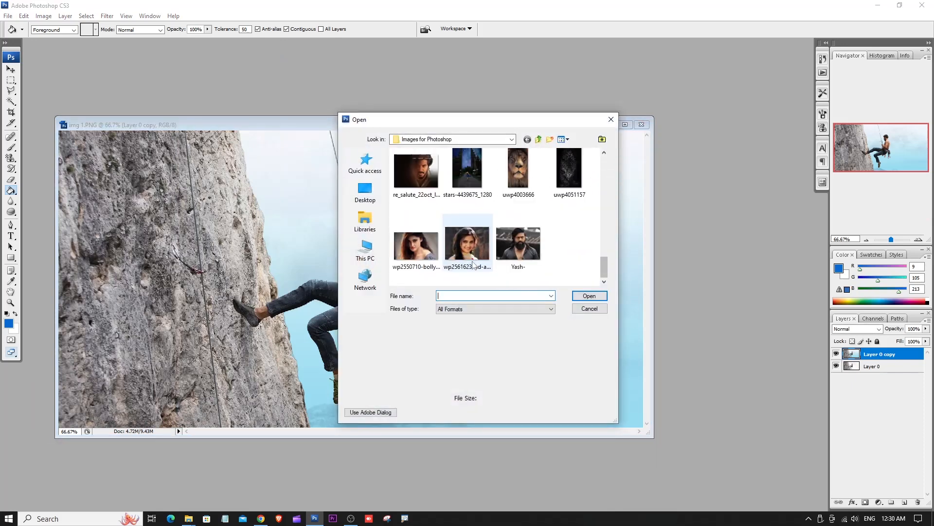
{"action": "double_click", "coordinate": [476, 252]}
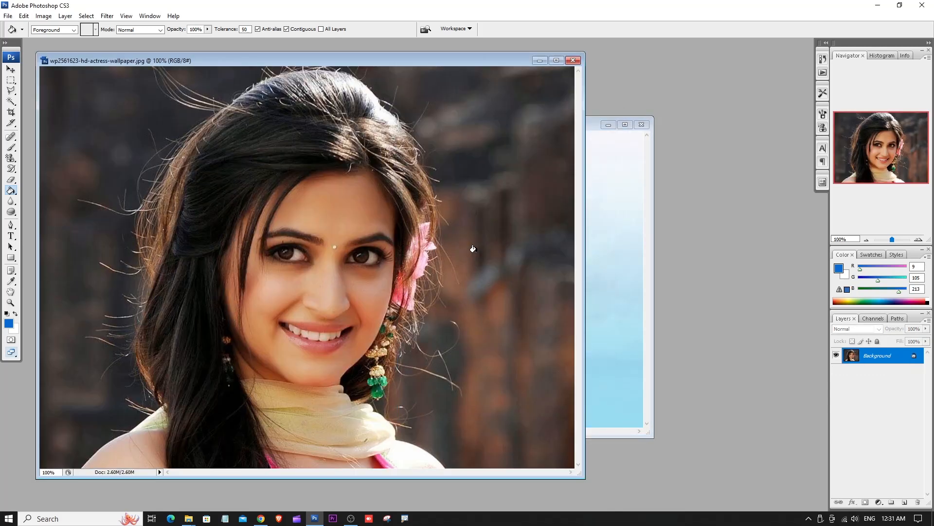
{"action": "key", "text": "ctrl+plus"}
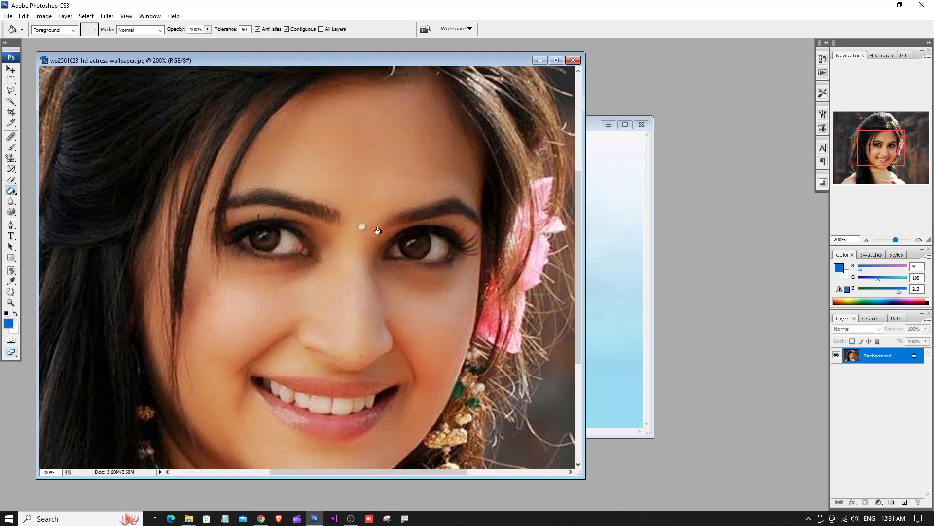
{"action": "key", "text": "ctrl+plus"}
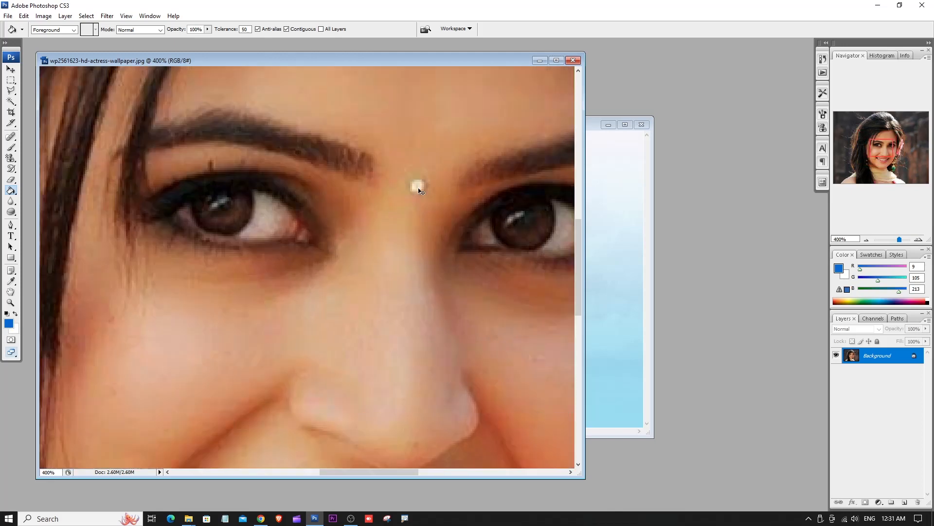
{"action": "key", "text": "ctrl+minus"}
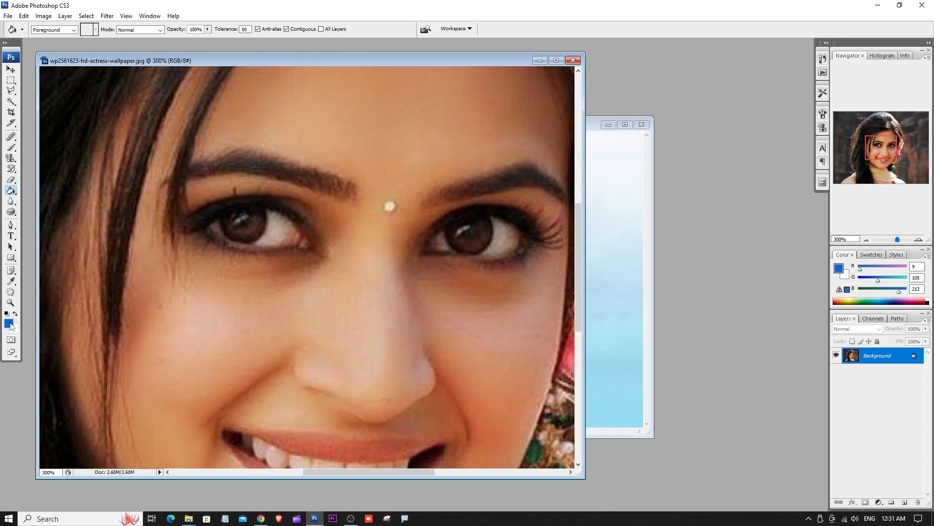
- Set the Paint Bucket's foreground color to golden yellow, #f6b10d
{"action": "right_click", "coordinate": [11, 190]}
{"action": "left_click", "coordinate": [48, 199]}
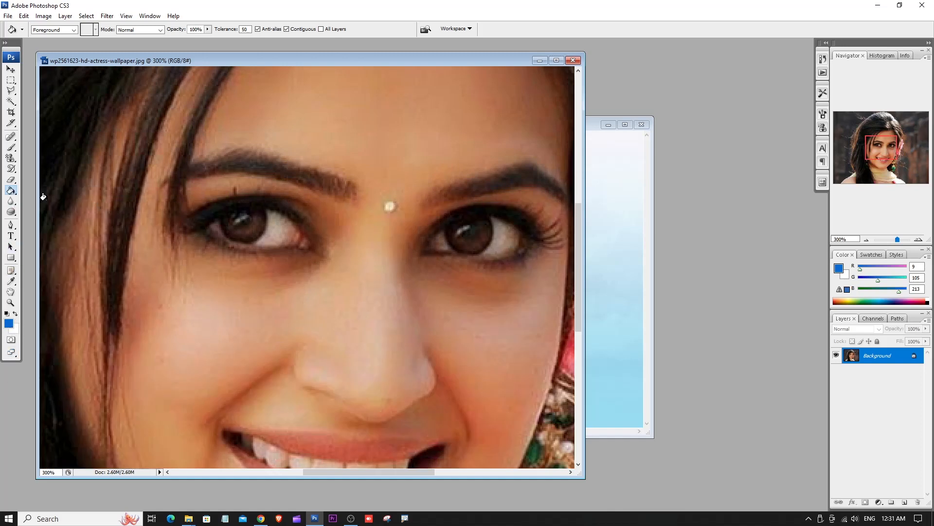
{"action": "left_click", "coordinate": [8, 324]}
{"action": "left_click_drag", "start_coordinate": [490, 94], "coordinate": [617, 195]}
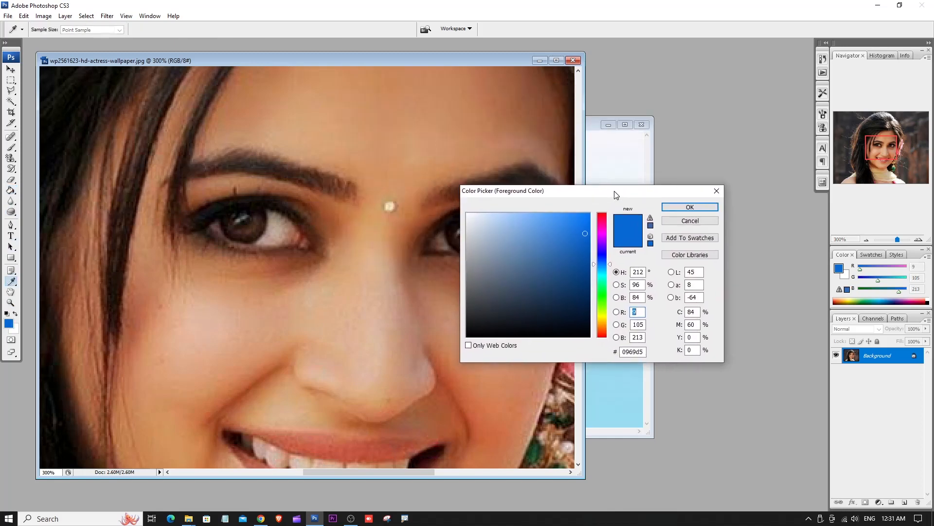
{"action": "left_click", "coordinate": [603, 319]}
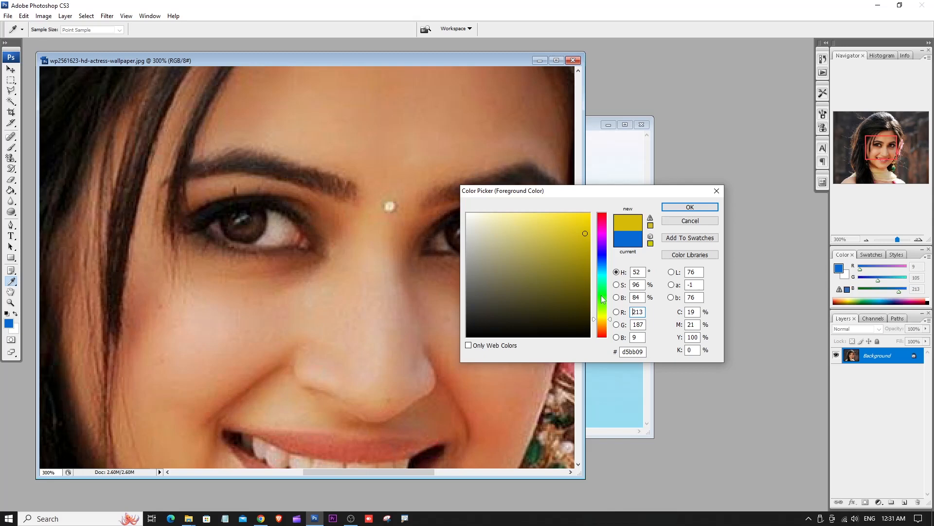
{"action": "left_click_drag", "start_coordinate": [601, 232], "coordinate": [591, 228]}
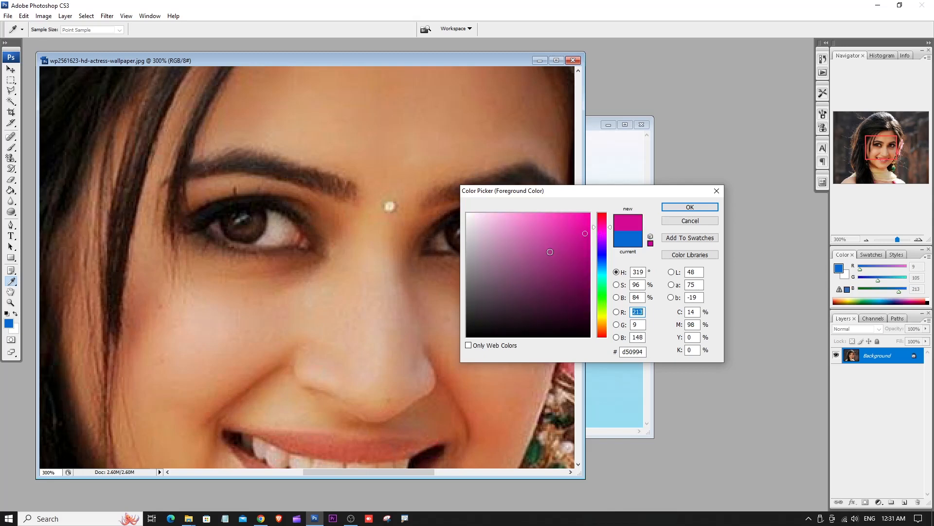
{"action": "left_click", "coordinate": [556, 235]}
{"action": "left_click", "coordinate": [606, 223]}
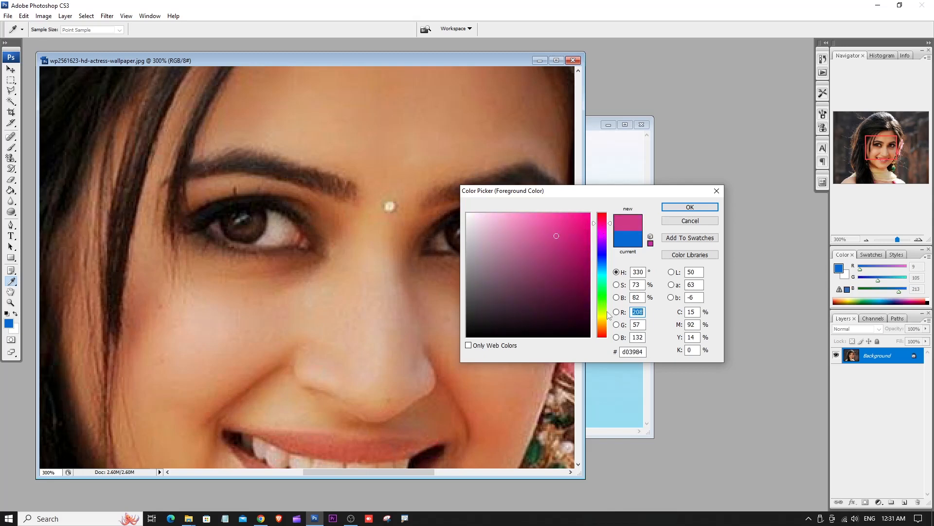
{"action": "left_click", "coordinate": [602, 308]}
{"action": "left_click", "coordinate": [602, 322]}
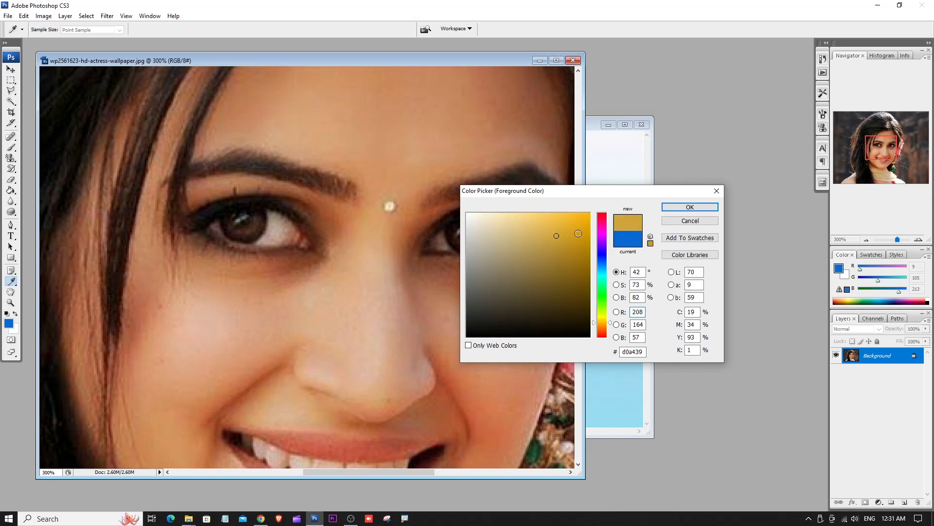
{"action": "left_click", "coordinate": [574, 219]}
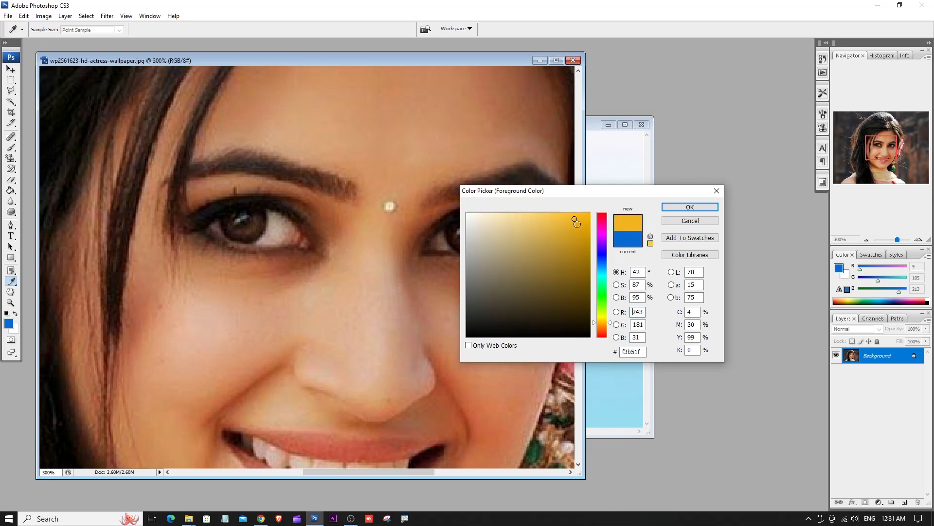
{"action": "left_click", "coordinate": [690, 207]}
- Fill the bindi between the eyebrows with the golden-yellow foreground color and check it in the whole portrait
{"action": "key", "text": "g"}
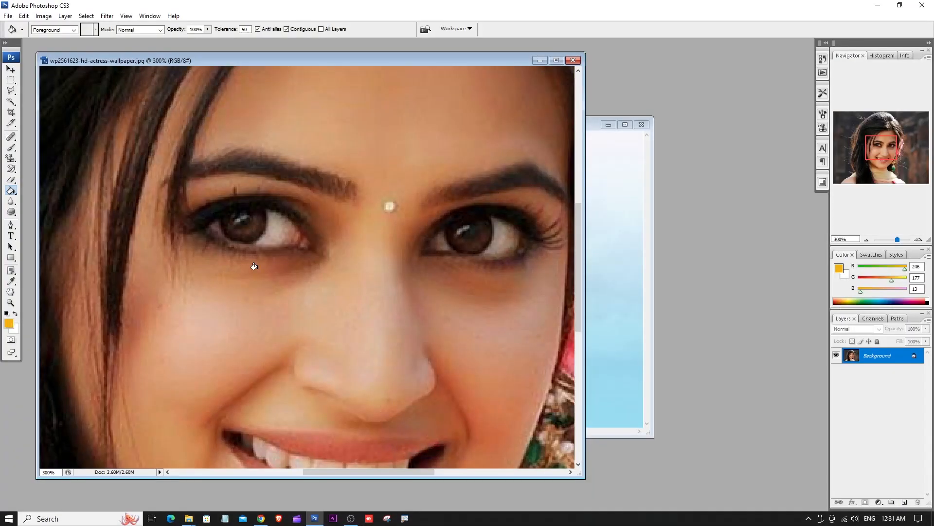
{"action": "left_click", "coordinate": [386, 204]}
{"action": "key", "text": "ctrl+minus"}
{"action": "key", "text": "ctrl+minus"}
{"action": "key", "text": "ctrl+minus"}
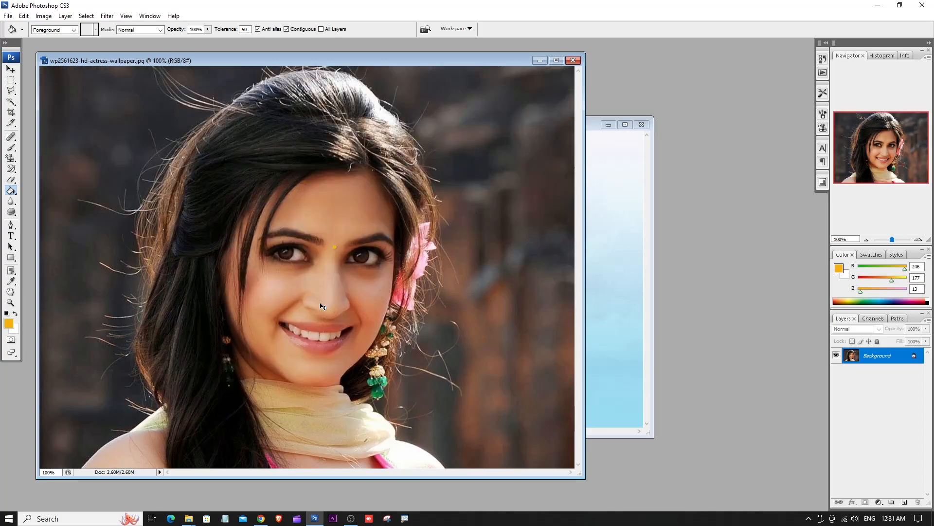
{"action": "key", "text": "ctrl+plus"}
{"action": "key", "text": "ctrl+plus"}
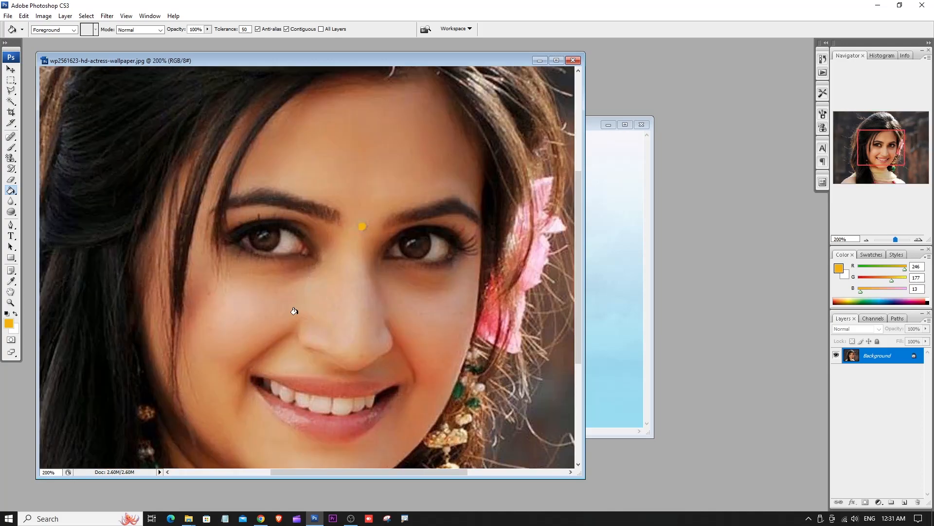
- Change the foreground color to bright red, R 223, G 4, B 24
{"action": "left_click", "coordinate": [10, 322]}
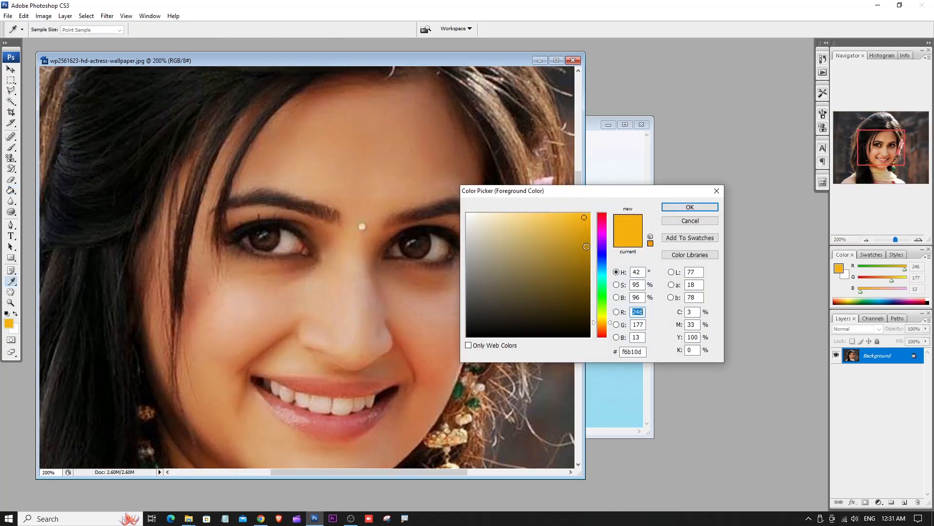
{"action": "left_click", "coordinate": [600, 215]}
{"action": "left_click", "coordinate": [588, 229]}
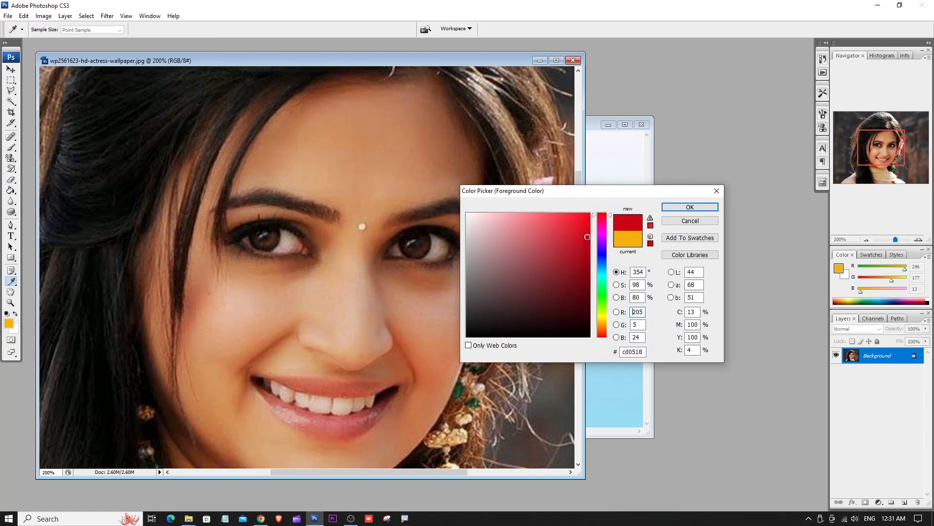
{"action": "left_click", "coordinate": [665, 207]}
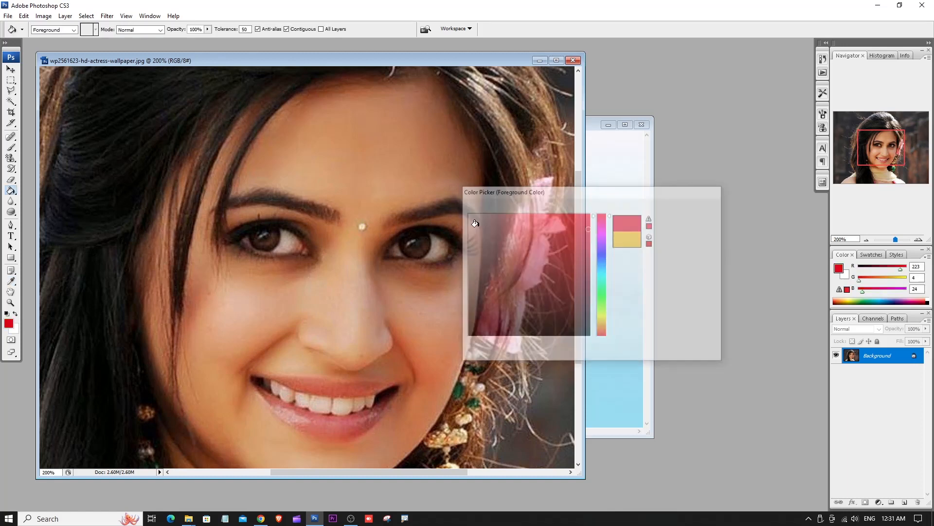
- Try filling the bindi with red before and after changing the Paint Bucket's tolerance, undoing each fill
{"action": "left_click", "coordinate": [362, 226]}
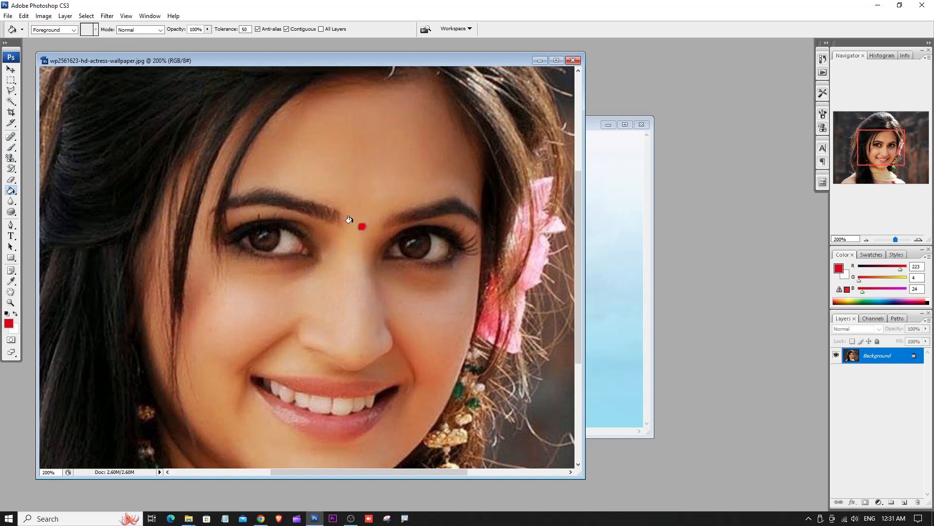
{"action": "key", "text": "ctrl+z"}
{"action": "double_click", "coordinate": [245, 29]}
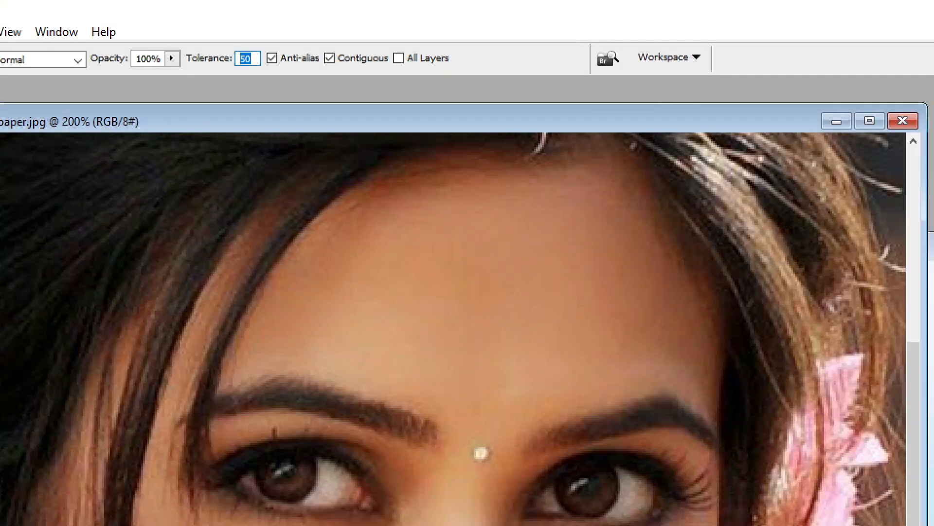
{"action": "left_click", "coordinate": [244, 33]}
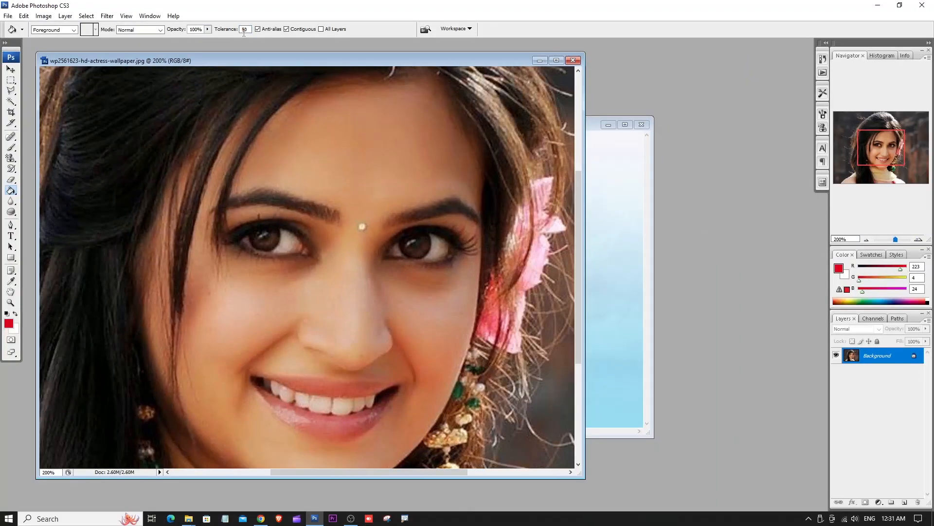
{"action": "double_click", "coordinate": [244, 30]}
{"action": "left_click", "coordinate": [361, 226]}
{"action": "key", "text": "ctrl+plus"}
{"action": "key", "text": "ctrl+z"}
- Set the Paint Bucket's tolerance to 40, try a red fill on the bindi, and undo it
{"action": "left_click", "coordinate": [244, 29]}
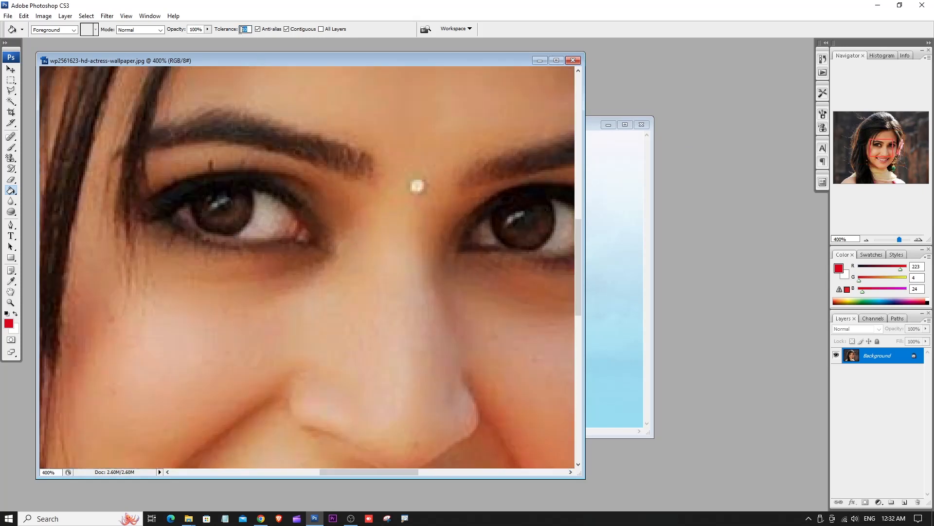
{"action": "type", "text": "40"}
{"action": "left_click", "coordinate": [417, 185]}
{"action": "key", "text": "ctrl+z"}
- Lower the fill opacity to 71%, fill the bindi with red, and check it in the whole portrait
{"action": "left_click", "coordinate": [208, 29]}
{"action": "left_click_drag", "start_coordinate": [200, 39], "coordinate": [194, 41]}
{"action": "left_click", "coordinate": [417, 185]}
{"action": "key", "text": "ctrl+minus"}
{"action": "key", "text": "ctrl+minus"}
{"action": "key", "text": "ctrl+minus"}
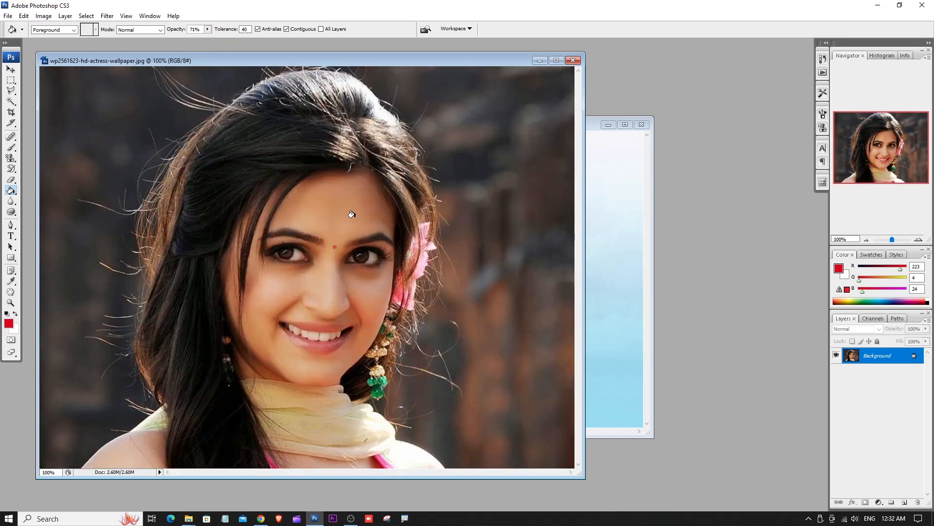
- In img 1.PNG, select a circle in the upper sky beside the climber, fill it with red at 71% opacity, and deselect
{"action": "left_click", "coordinate": [602, 143]}
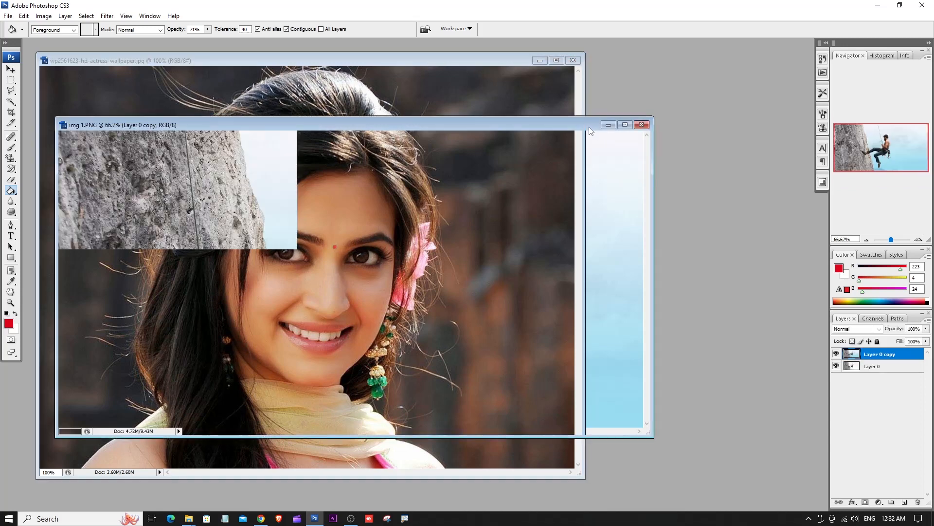
{"action": "left_click", "coordinate": [12, 81]}
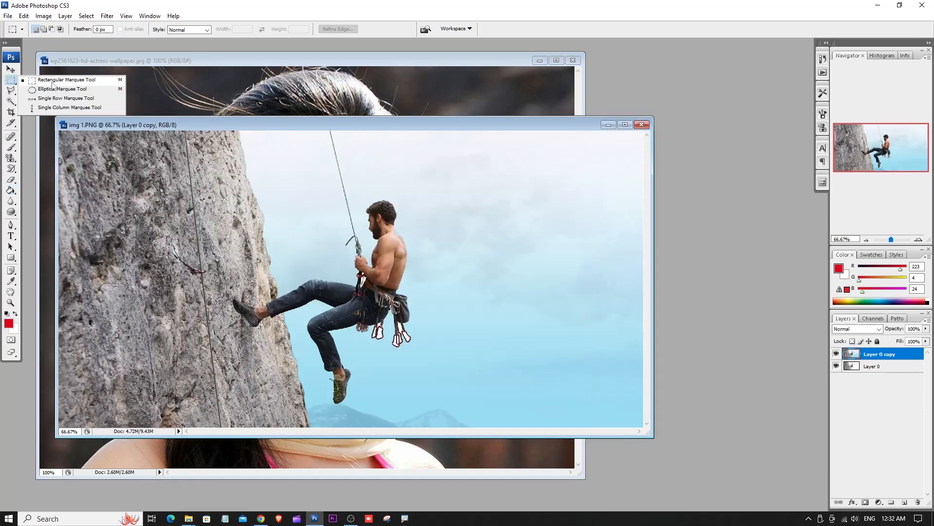
{"action": "left_click", "coordinate": [54, 88]}
{"action": "left_click_drag", "start_coordinate": [538, 244], "coordinate": [539, 248]}
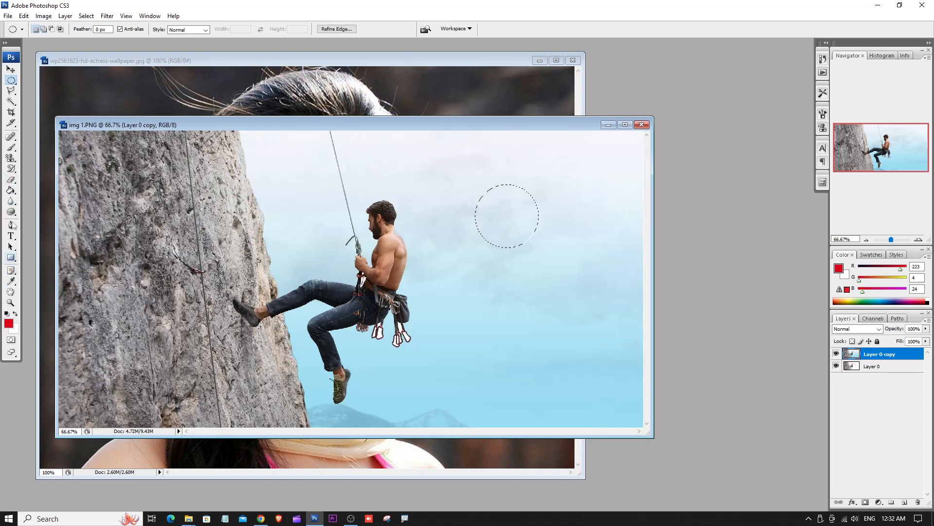
{"action": "left_click", "coordinate": [11, 190]}
{"action": "left_click", "coordinate": [492, 204]}
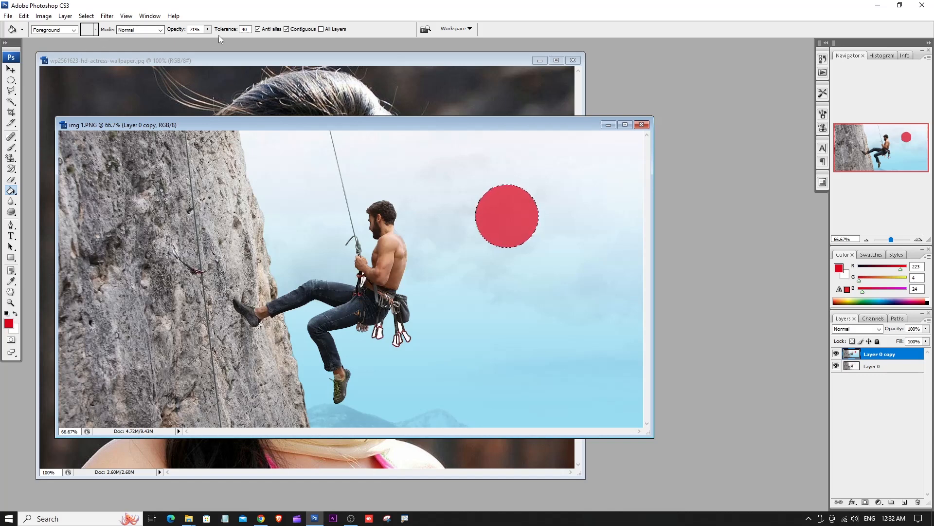
{"action": "key", "text": "ctrl+d"}
- Select a second circle below the first one and fill it with red at 100% opacity
{"action": "left_click", "coordinate": [11, 82]}
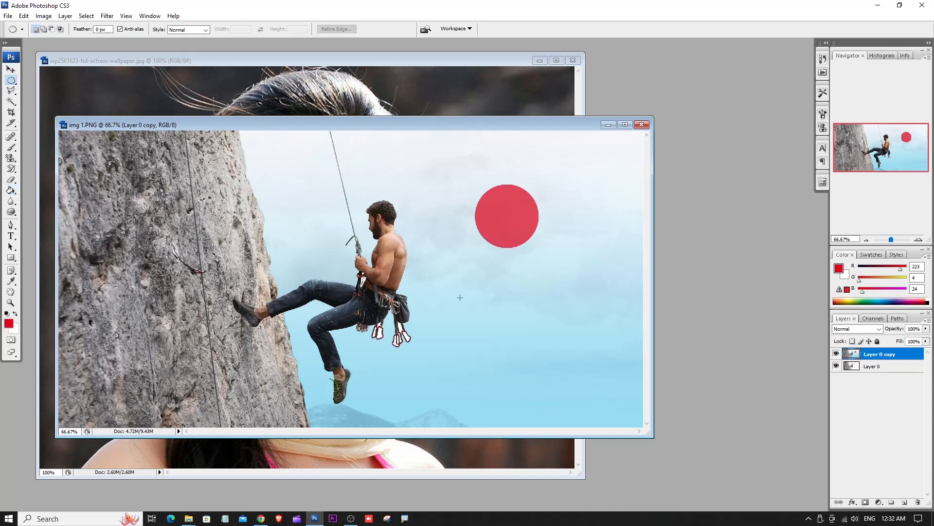
{"action": "left_click_drag", "start_coordinate": [491, 274], "coordinate": [559, 342]}
{"action": "left_click", "coordinate": [511, 321]}
{"action": "left_click_drag", "start_coordinate": [549, 358], "coordinate": [545, 353]}
{"action": "left_click", "coordinate": [10, 190]}
{"action": "left_click_drag", "start_coordinate": [207, 29], "coordinate": [467, 294]}
{"action": "left_click", "coordinate": [497, 299]}
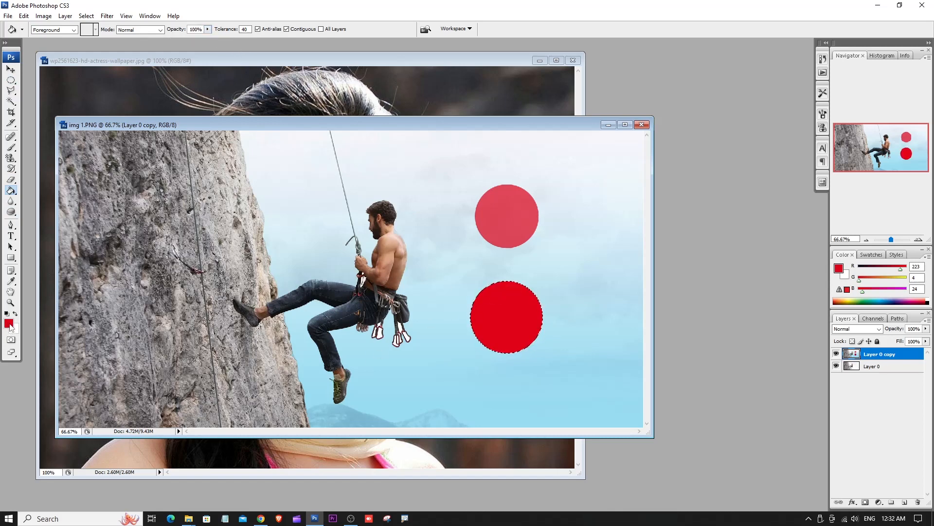
- Change the foreground color to black and fill the selected lower circle with it
{"action": "left_click", "coordinate": [9, 323]}
{"action": "left_click", "coordinate": [534, 336]}
{"action": "left_click", "coordinate": [677, 209]}
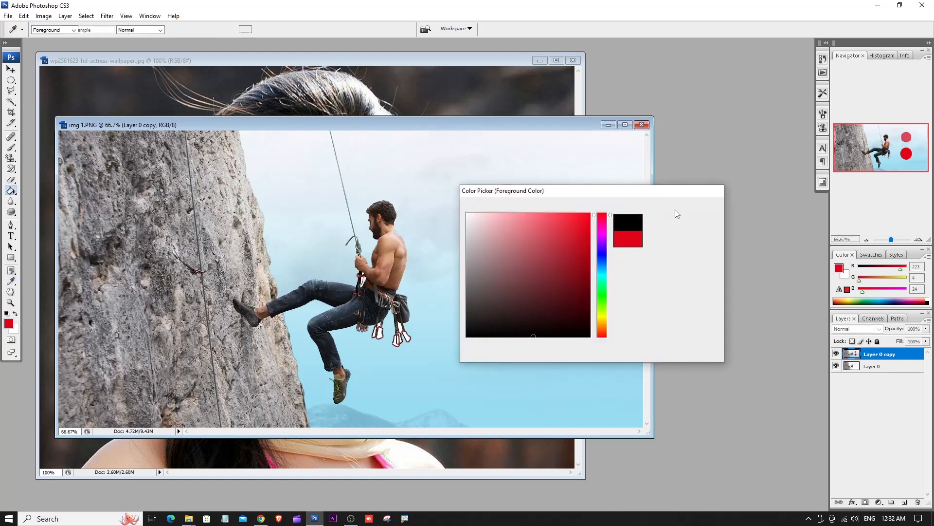
{"action": "left_click", "coordinate": [502, 317]}
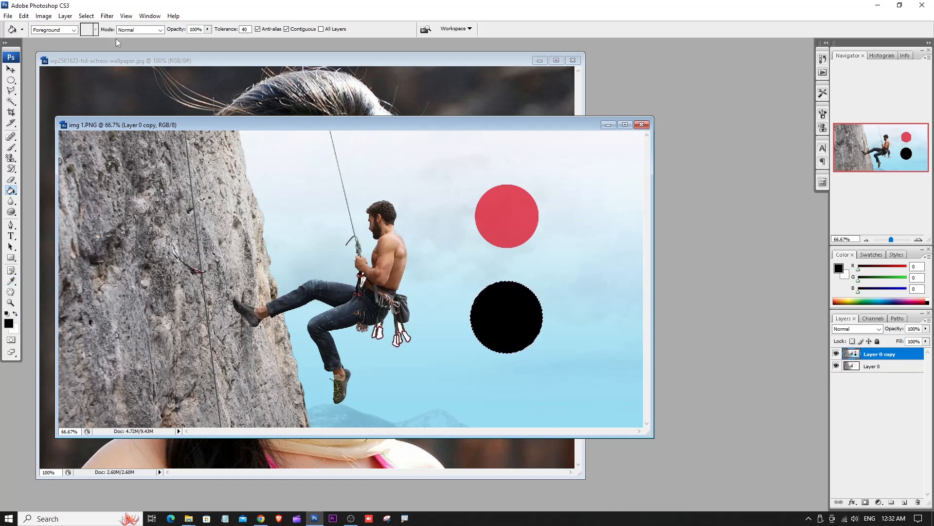
- Lower the fill opacity to 18%, try a black fill in the sky behind the climber, and undo it
{"action": "left_click_drag", "start_coordinate": [207, 29], "coordinate": [168, 45]}
{"action": "left_click", "coordinate": [507, 306]}
{"action": "left_click", "coordinate": [398, 168]}
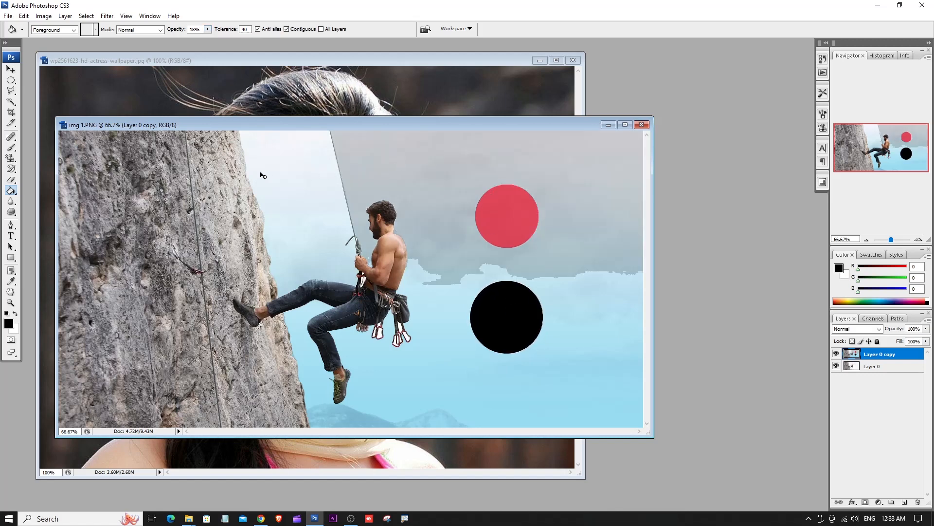
{"action": "key", "text": "ctrl+z"}
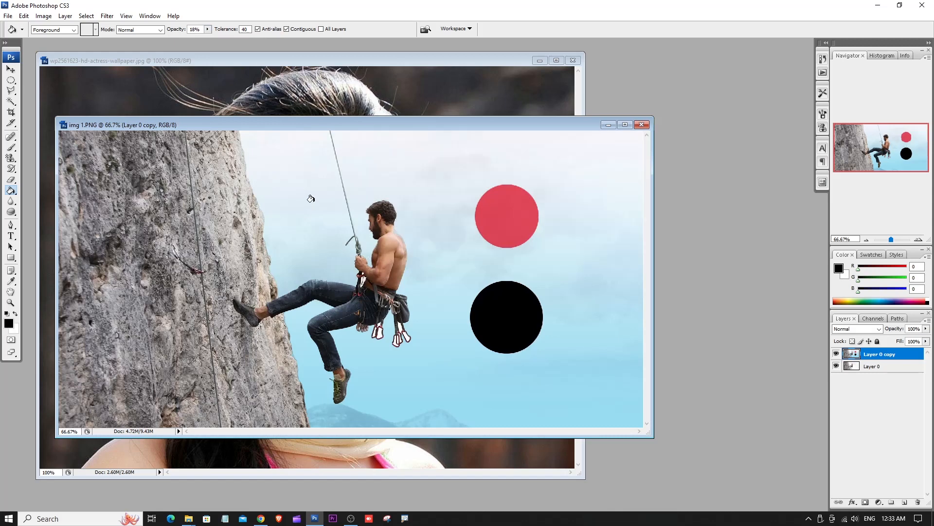
- Fill the sky areas on both sides of the rope and below with black at 18% opacity, and undo all these fills
{"action": "left_click", "coordinate": [340, 180]}
{"action": "left_click", "coordinate": [398, 170]}
{"action": "left_click", "coordinate": [432, 333]}
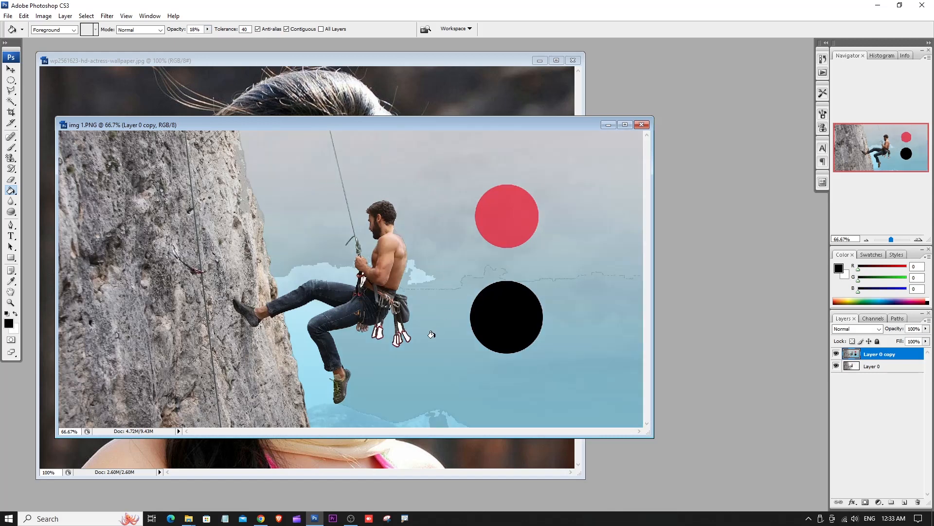
{"action": "key", "text": "ctrl+alt+z"}
{"action": "key", "text": "ctrl+alt+z"}
{"action": "key", "text": "ctrl+alt+z"}
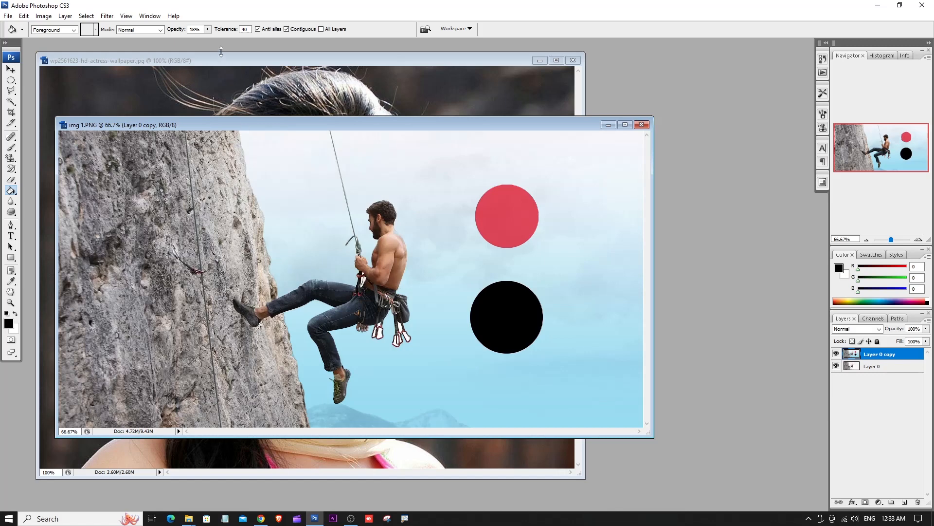
- Raise the fill opacity to 100%, try black fills in the sky on both sides of the rope, and undo them
{"action": "left_click", "coordinate": [207, 29]}
{"action": "left_click_drag", "start_coordinate": [225, 39], "coordinate": [257, 43]}
{"action": "left_click", "coordinate": [296, 160]}
{"action": "left_click", "coordinate": [296, 160]}
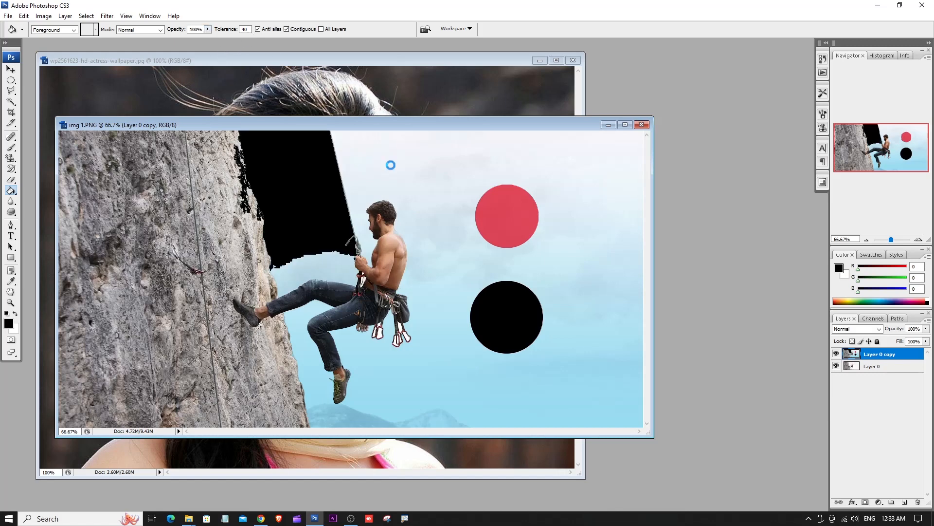
{"action": "left_click", "coordinate": [391, 164]}
{"action": "key", "text": "ctrl+alt+z"}
{"action": "key", "text": "ctrl+alt+z"}
- Set the Paint Bucket's blending mode to Soft Light, try black fills across the sky around the climber, and undo them all
{"action": "left_click", "coordinate": [155, 30]}
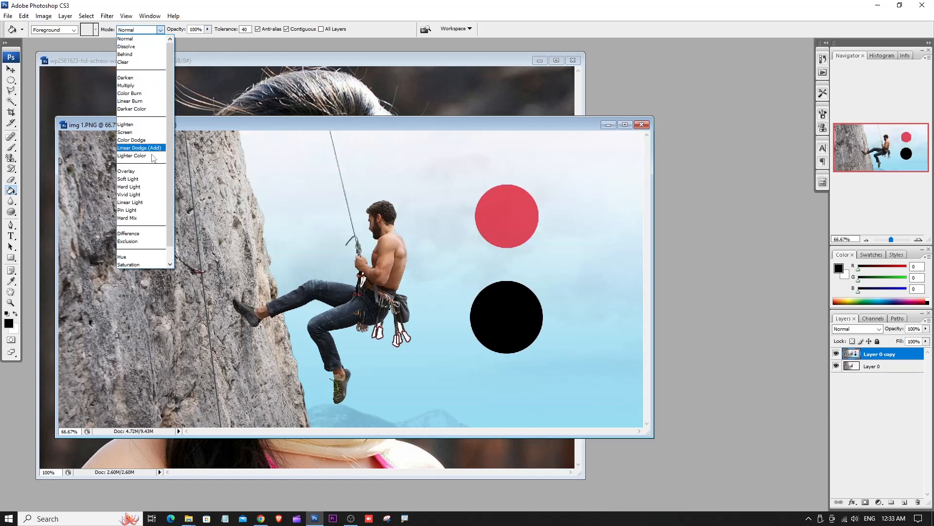
{"action": "left_click", "coordinate": [141, 179]}
{"action": "left_click", "coordinate": [284, 175]}
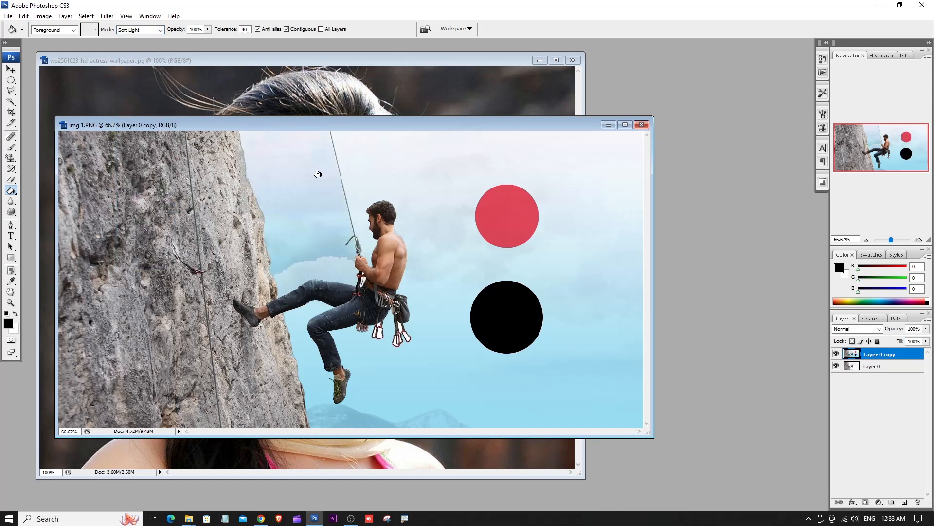
{"action": "left_click", "coordinate": [402, 176]}
{"action": "left_click", "coordinate": [441, 319]}
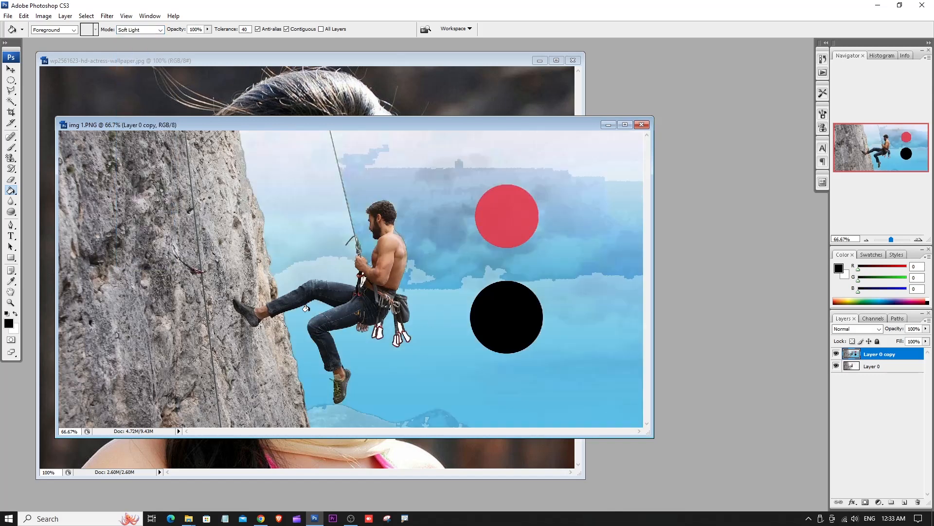
{"action": "left_click", "coordinate": [310, 264]}
{"action": "left_click", "coordinate": [445, 153]}
{"action": "key", "text": "ctrl+alt+z"}
{"action": "key", "text": "ctrl+alt+z"}
{"action": "key", "text": "ctrl+alt+z"}
{"action": "key", "text": "ctrl+alt+z"}
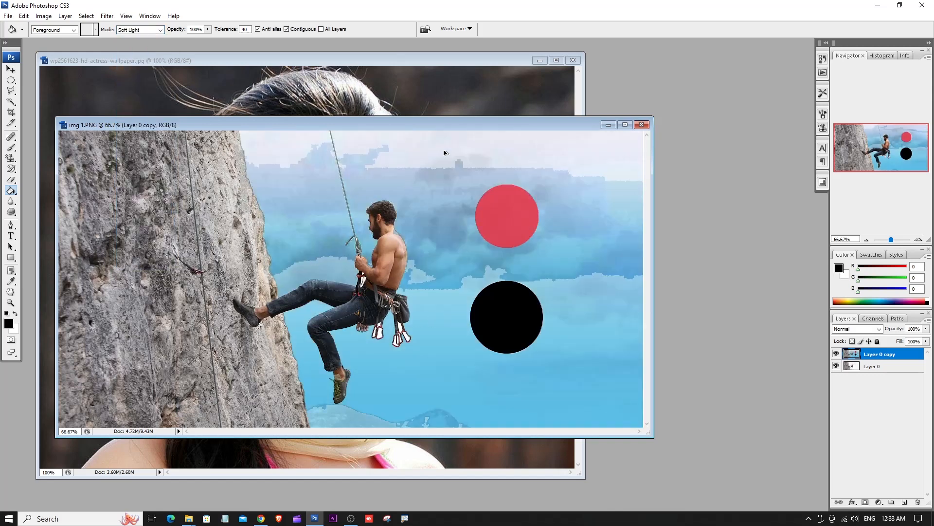
{"action": "key", "text": "ctrl+alt+z"}
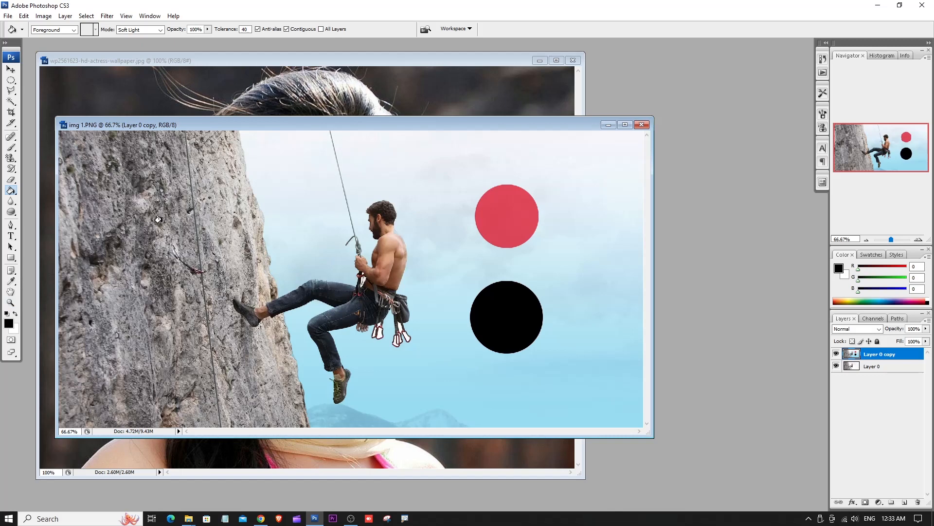
{"action": "left_click_drag", "start_coordinate": [243, 128], "coordinate": [276, 136]}
{"action": "right_click", "coordinate": [11, 190]}
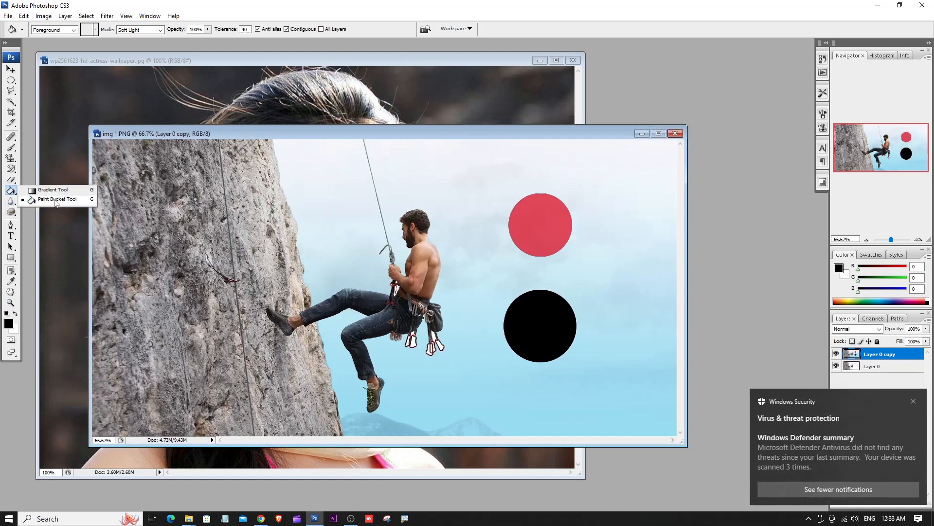
{"action": "left_click", "coordinate": [914, 401]}
{"action": "right_click", "coordinate": [11, 190]}
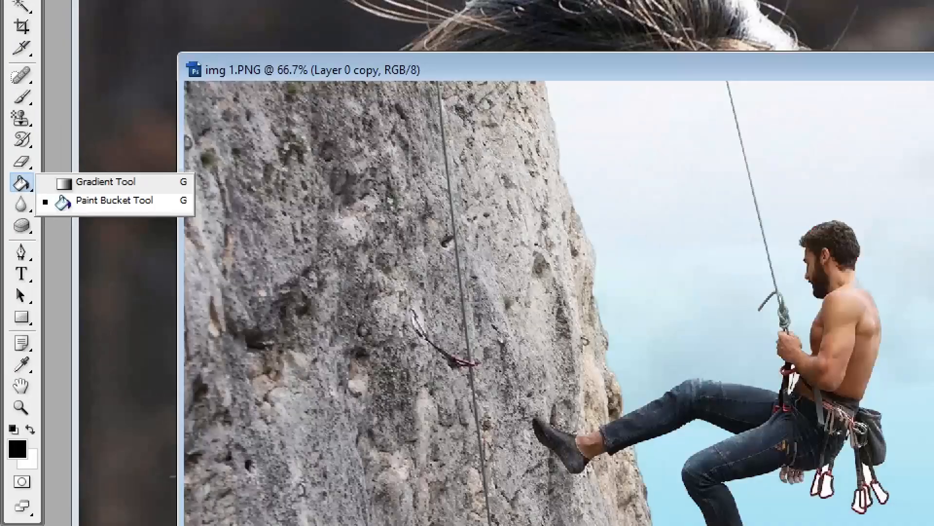
{"action": "left_click", "coordinate": [53, 198]}
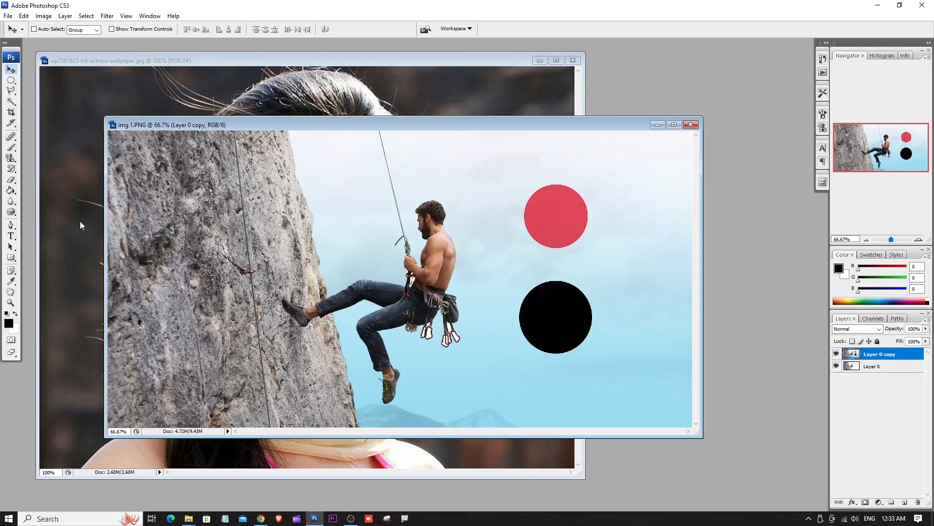
{"action": "left_click", "coordinate": [10, 201]}
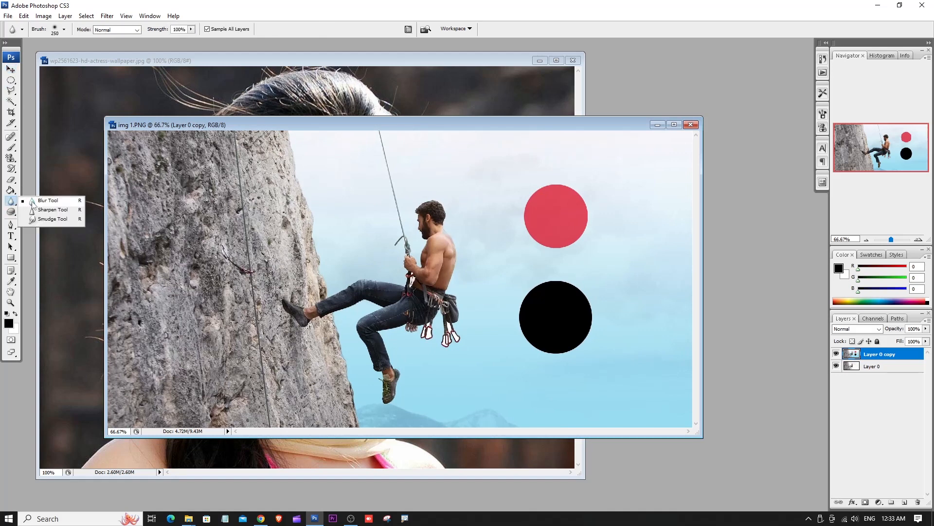
{"action": "left_click", "coordinate": [10, 211]}
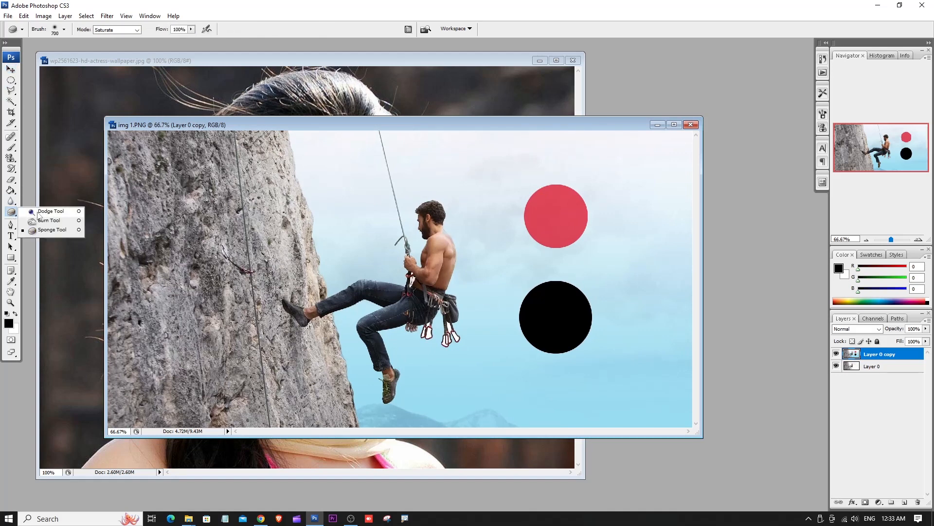
{"action": "left_click", "coordinate": [32, 177]}
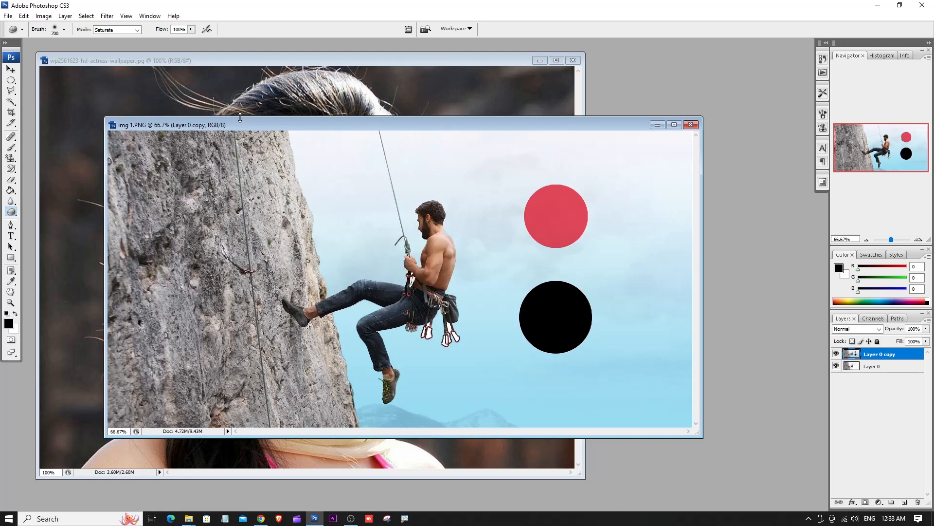
{"action": "left_click_drag", "start_coordinate": [226, 125], "coordinate": [252, 55]}
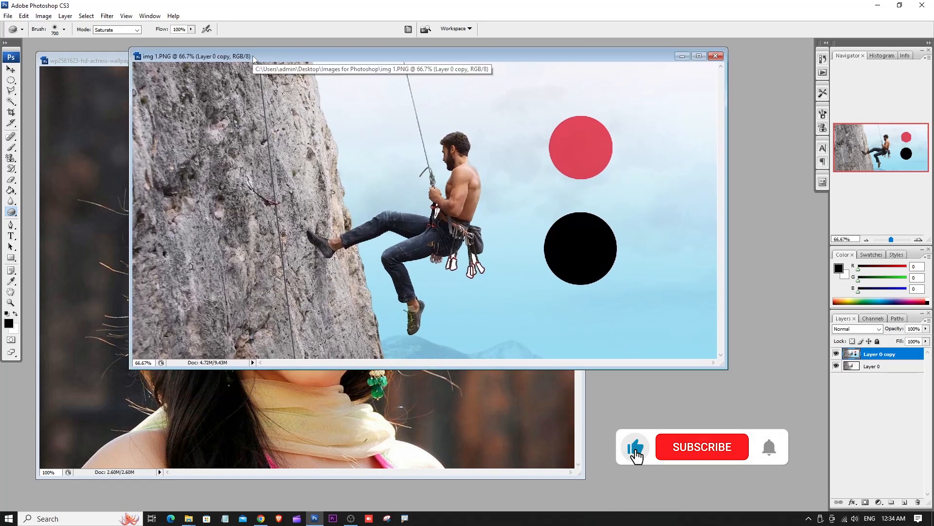